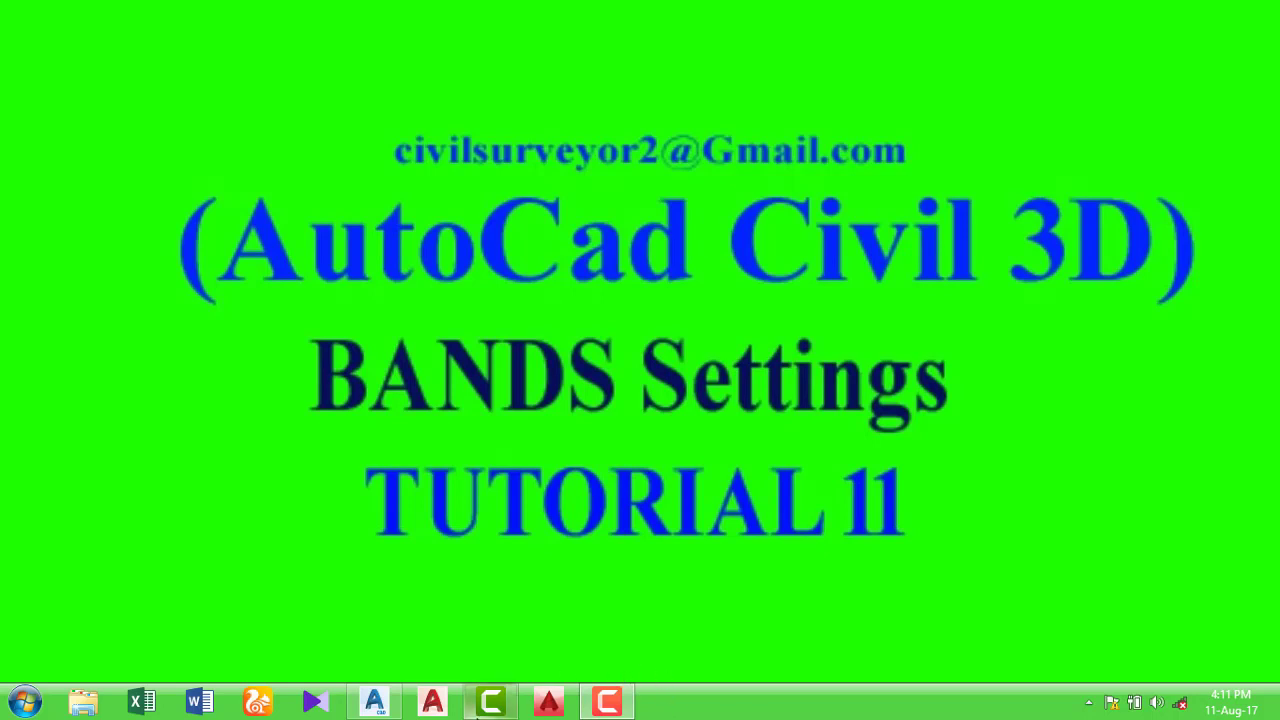
# Bring the Band settings lesson no 11 drawing back and zoom in on the road profile view
pyautogui.click(375, 703)
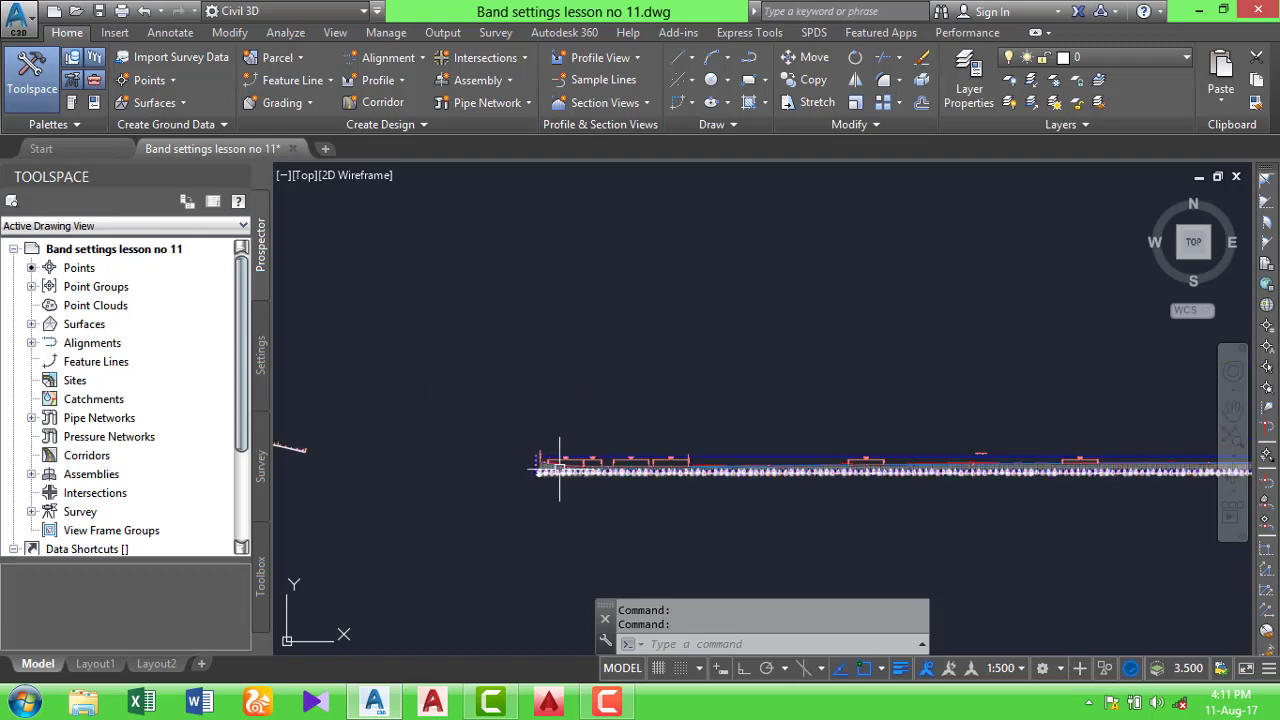
pyautogui.scroll(2, 540, 483)
pyautogui.scroll(3, 516, 480)
pyautogui.scroll(2, 500, 460)
pyautogui.scroll(2, 490, 441)
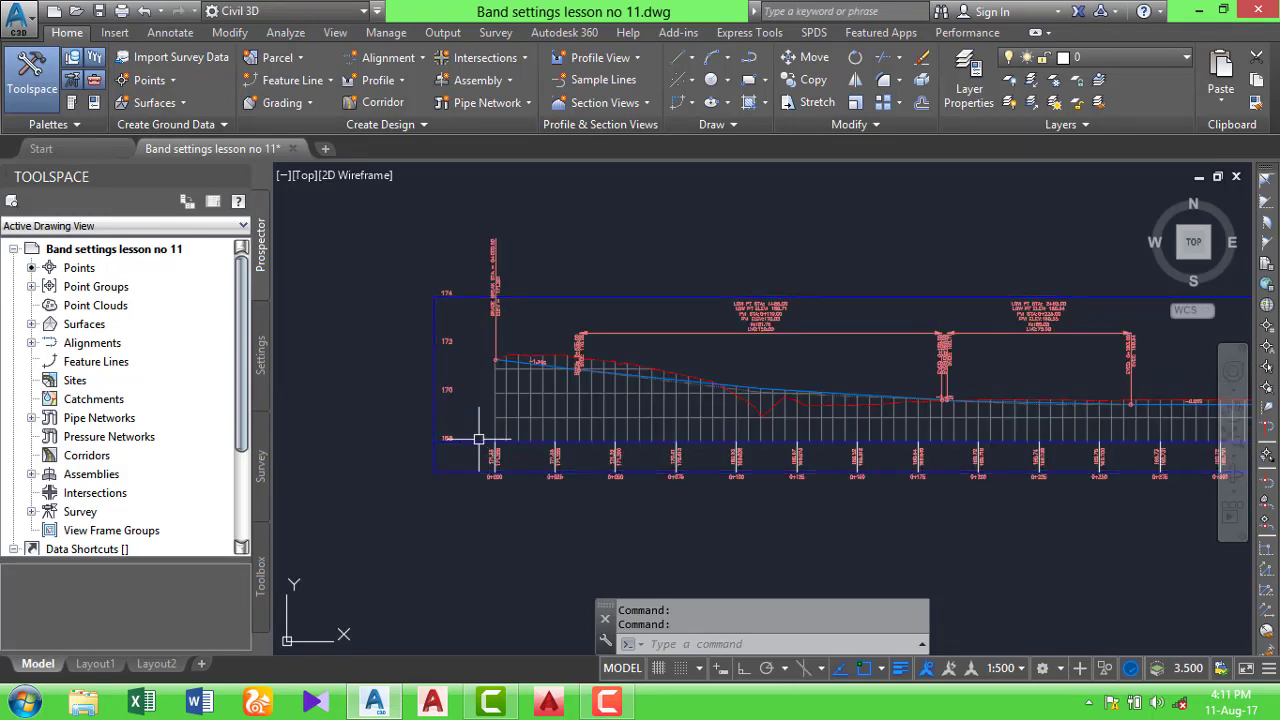
pyautogui.scroll(1, 486, 371)
pyautogui.scroll(1, 503, 371)
pyautogui.scroll(1, 523, 354)
pyautogui.scroll(1, 540, 317)
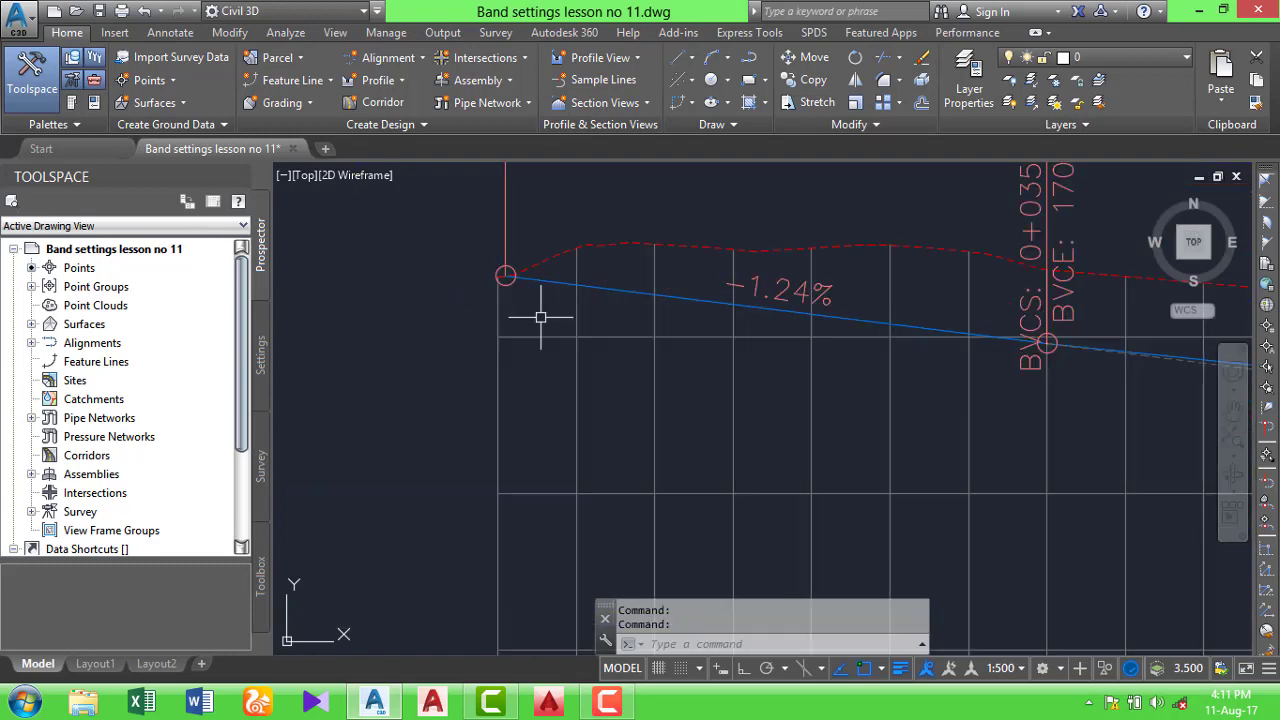
pyautogui.scroll(-1, 546, 312)
pyautogui.scroll(-5, 545, 320)
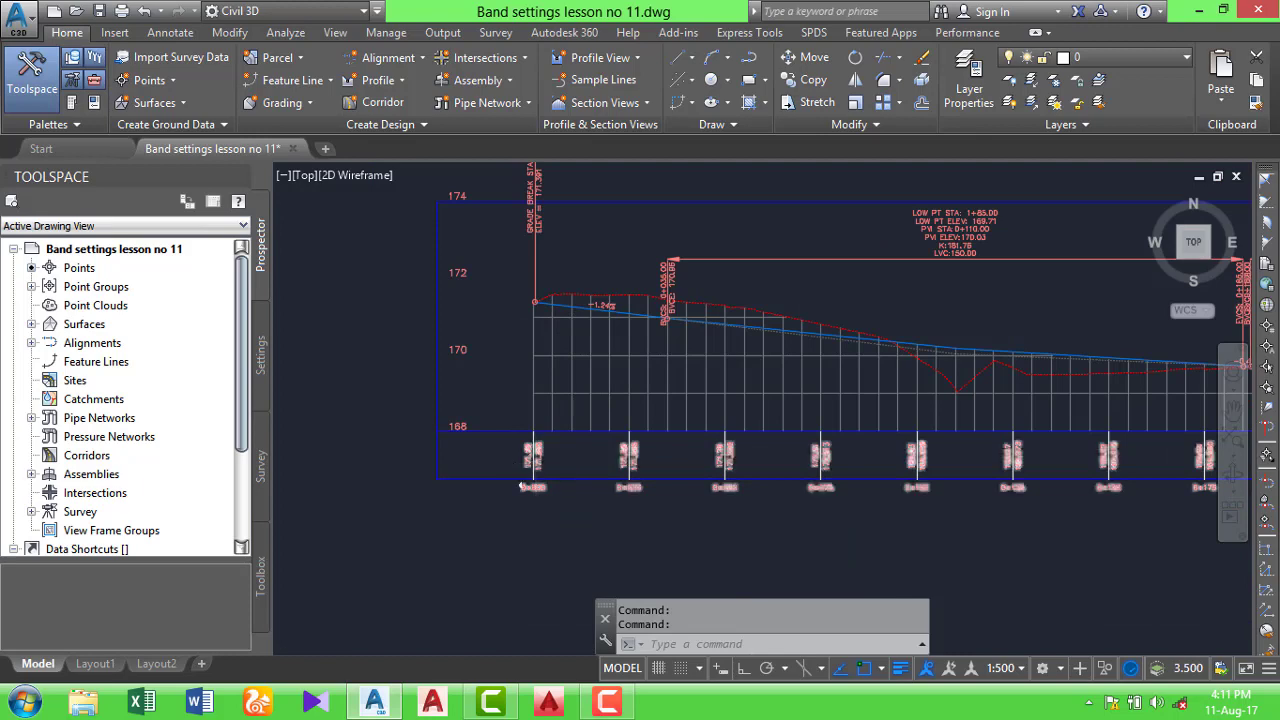
pyautogui.scroll(3, 536, 466)
pyautogui.scroll(-4, 536, 466)
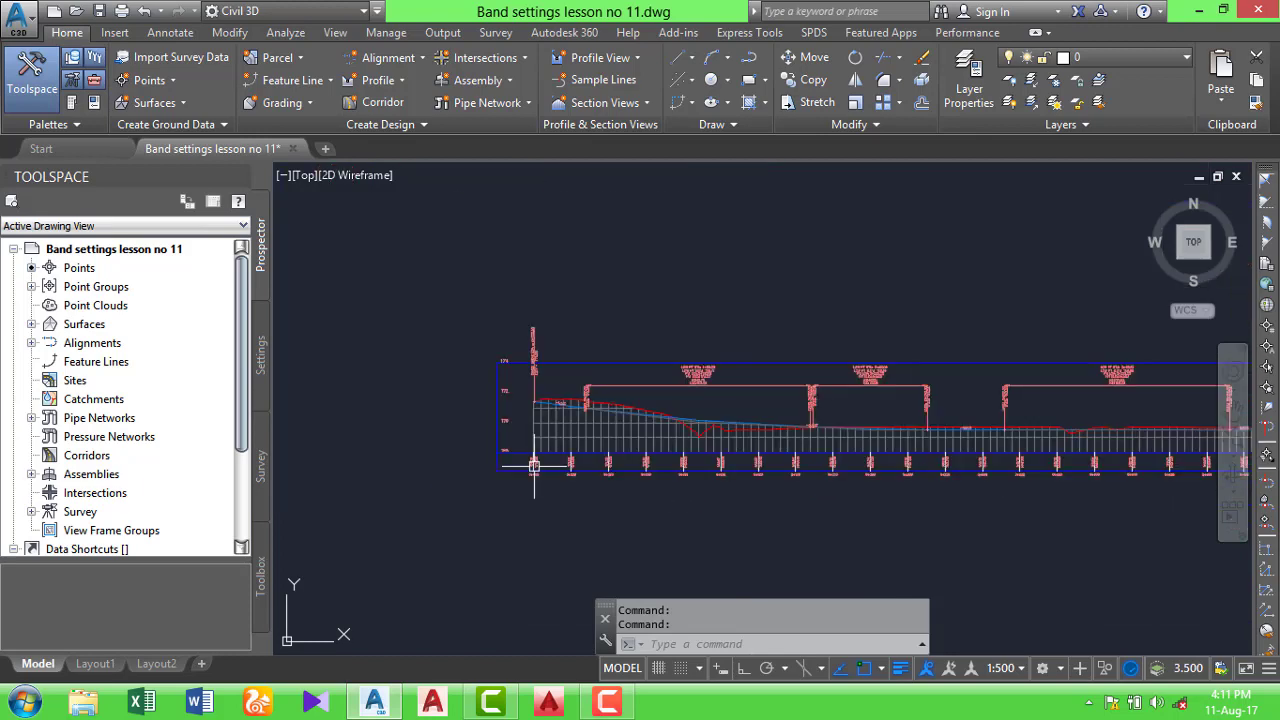
pyautogui.scroll(1, 534, 466)
pyautogui.scroll(3, 525, 459)
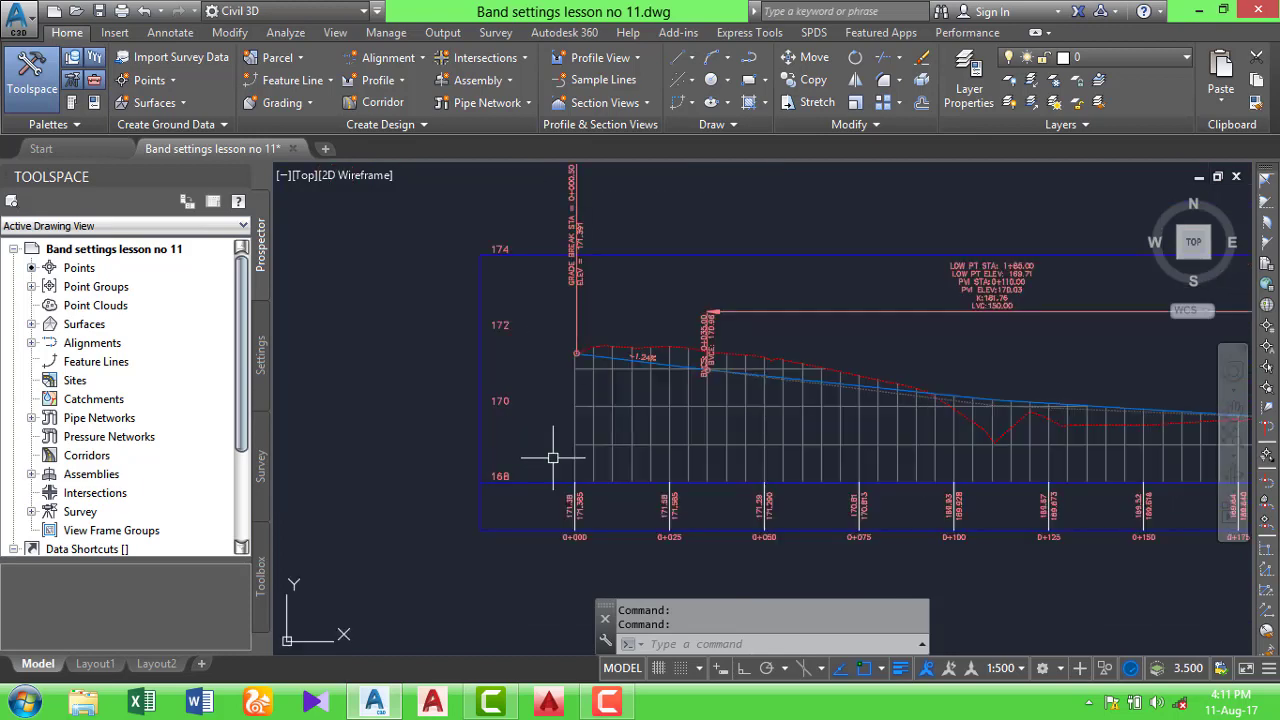
# Pan to station 0+000 and select the blue design profile Profile1
pyautogui.moveTo(552, 458); pyautogui.dragTo(486, 420, button='middle')
pyautogui.scroll(1, 529, 337)
pyautogui.scroll(1, 528, 288)
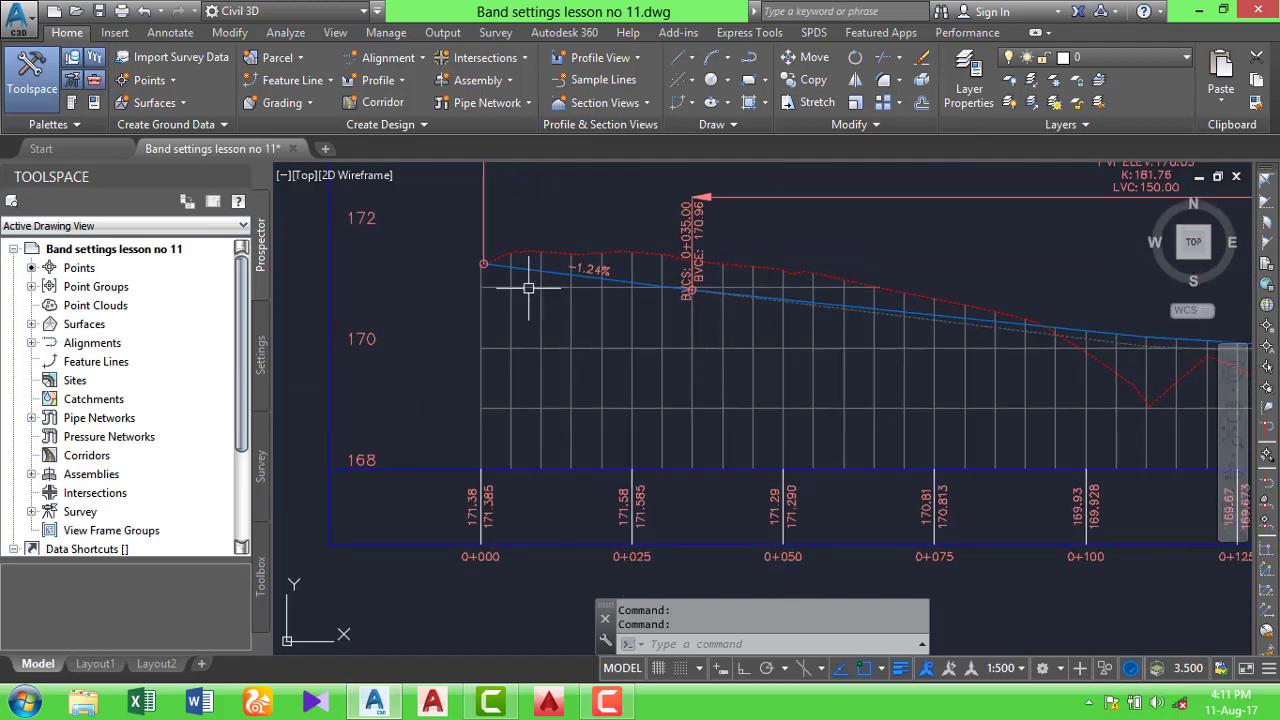
pyautogui.click(534, 272)
# Stretch Profile1's start point at 0+000 down onto the ground line, then end the command
pyautogui.moveTo(588, 373); pyautogui.dragTo(481, 427, button='middle')
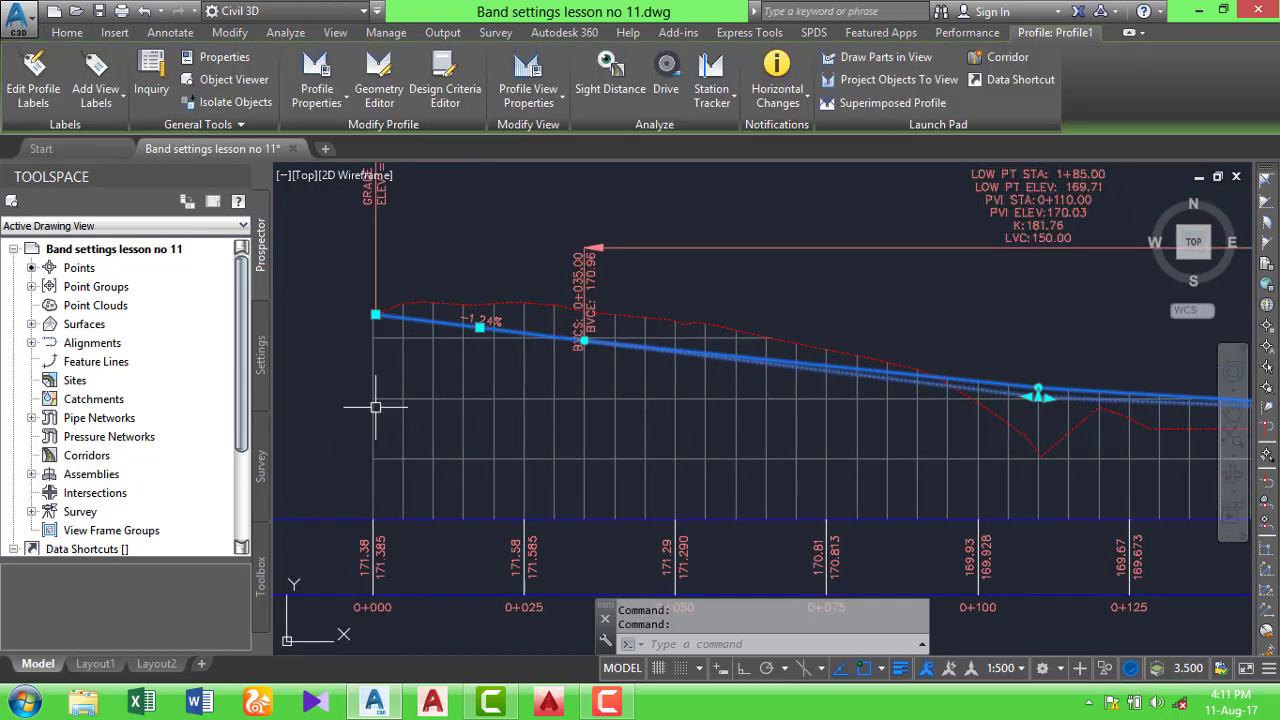
pyautogui.click(376, 316)
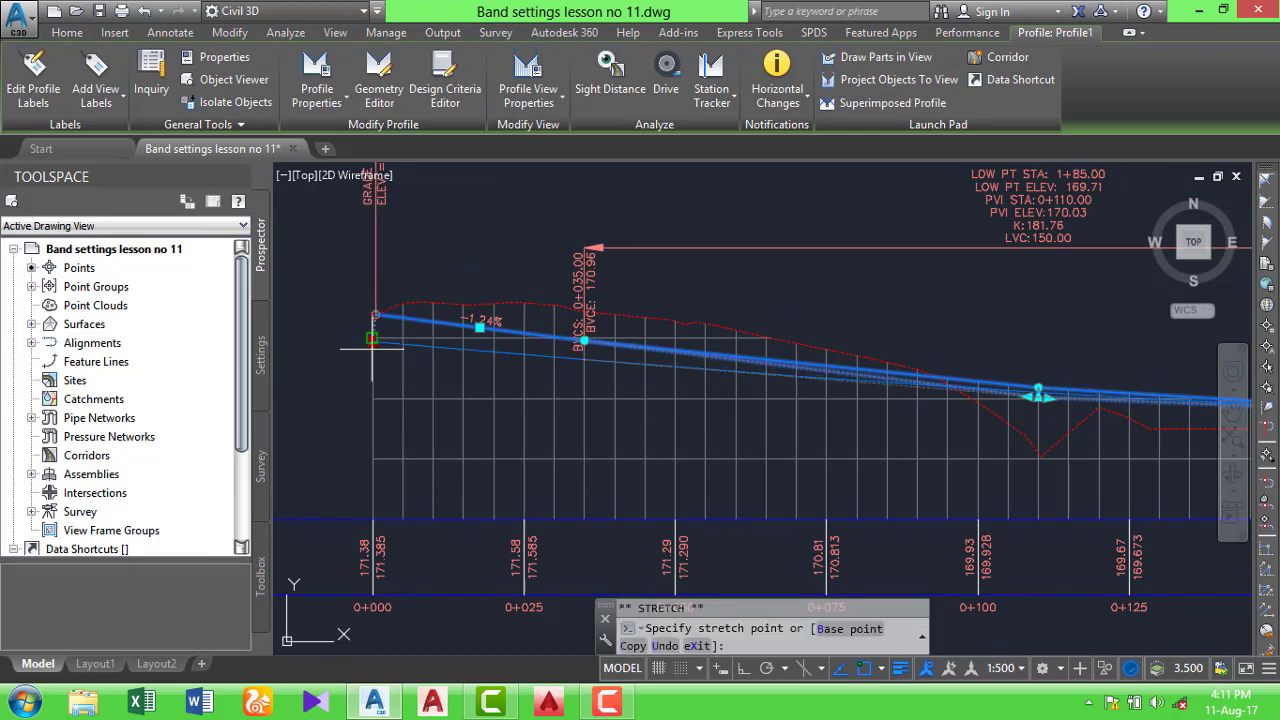
pyautogui.click(372, 399)
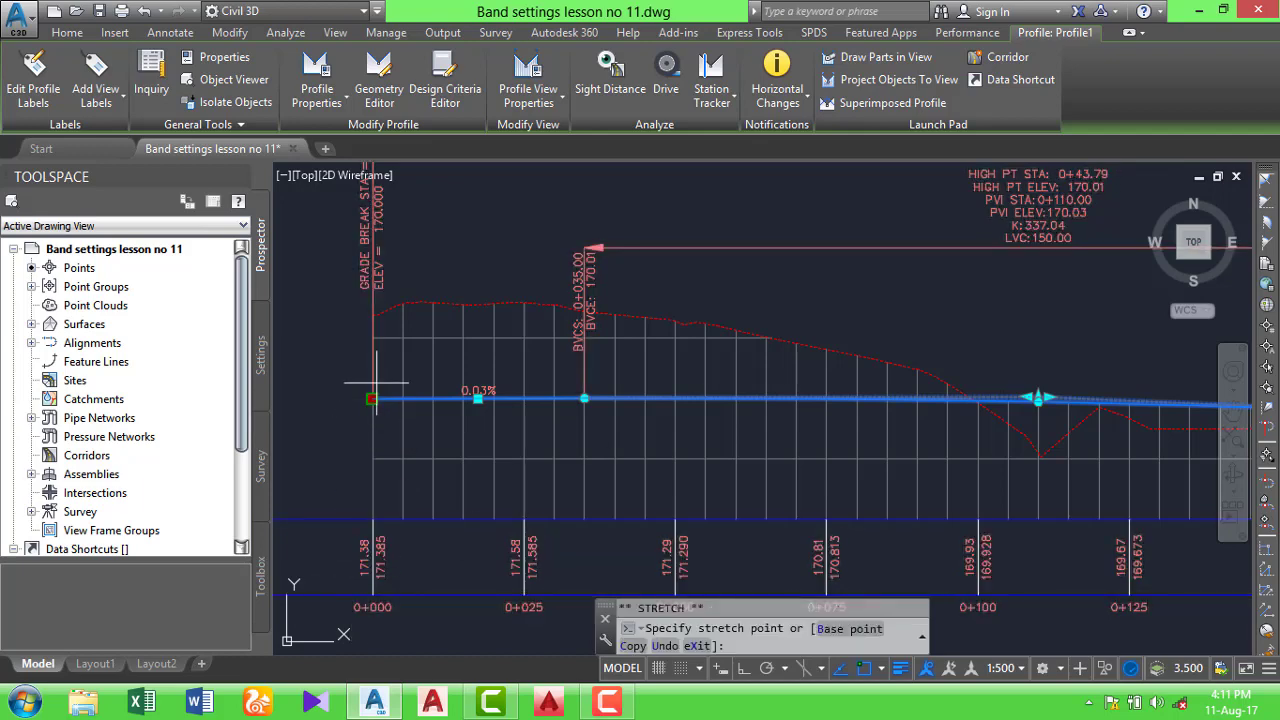
pyautogui.scroll(4, 370, 314)
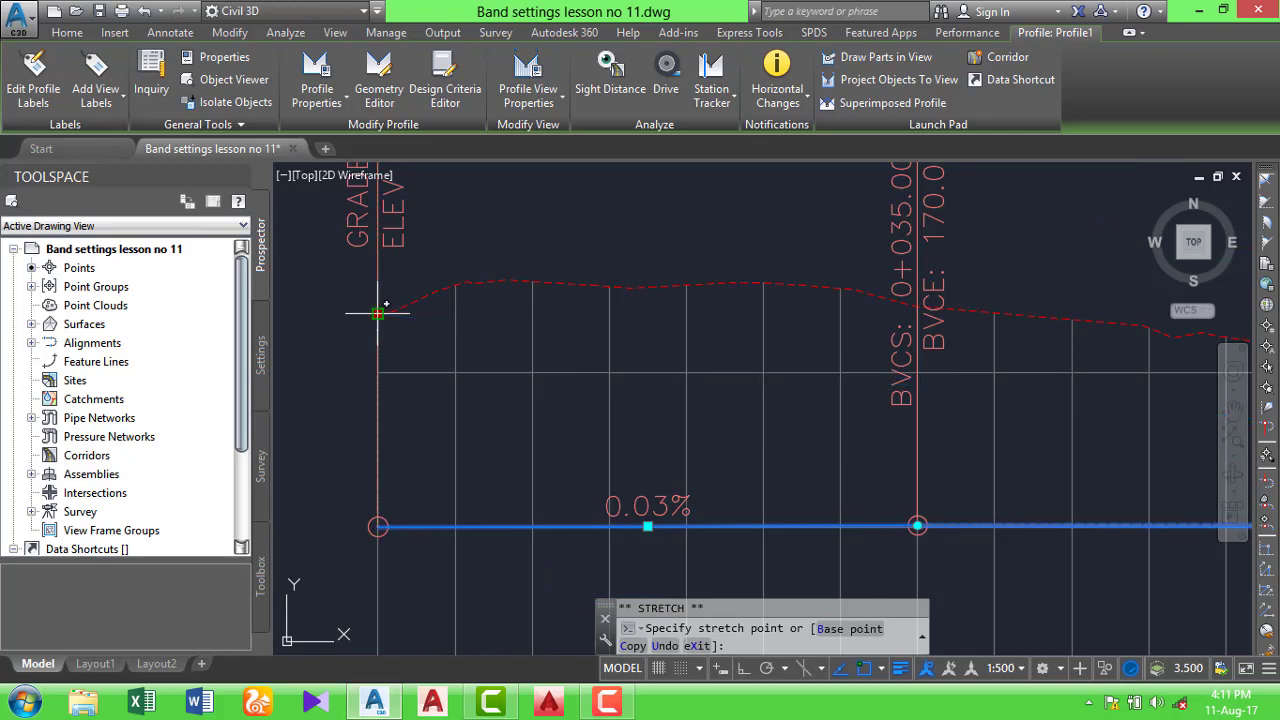
pyautogui.scroll(-3, 377, 314)
pyautogui.scroll(-3, 443, 343)
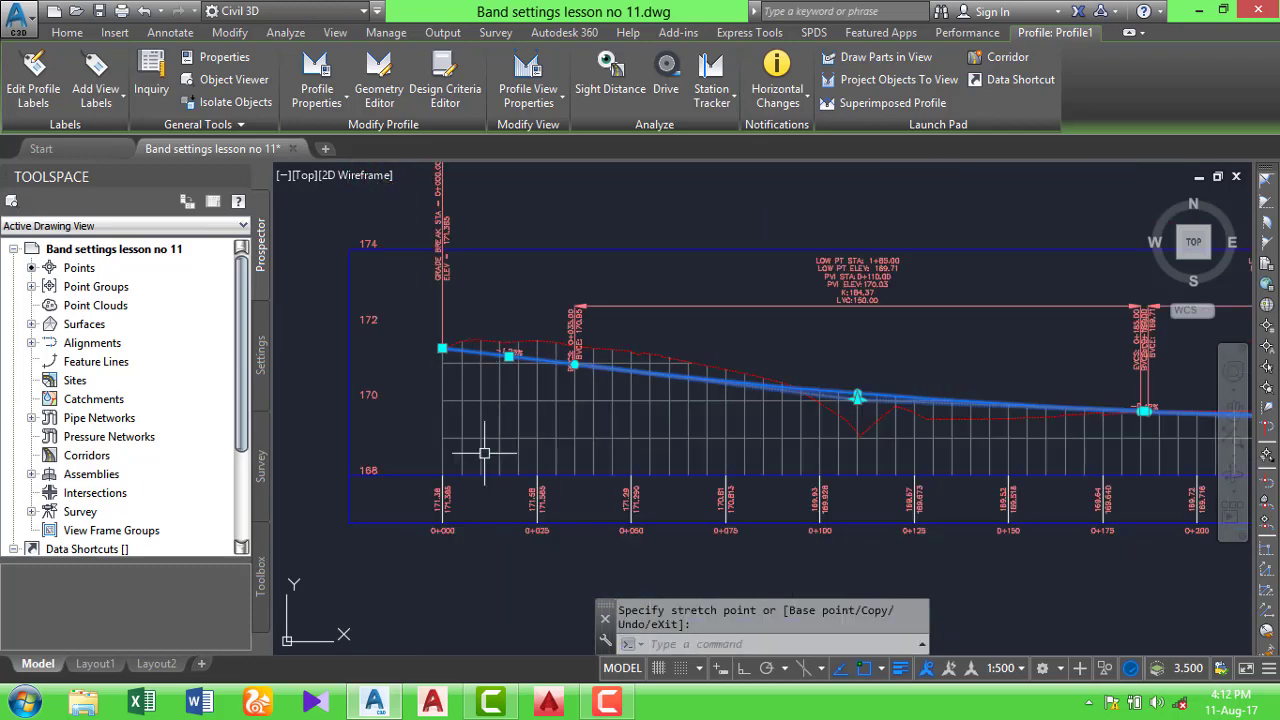
pyautogui.press('Escape')
pyautogui.press('Escape')
pyautogui.scroll(-2, 468, 502)
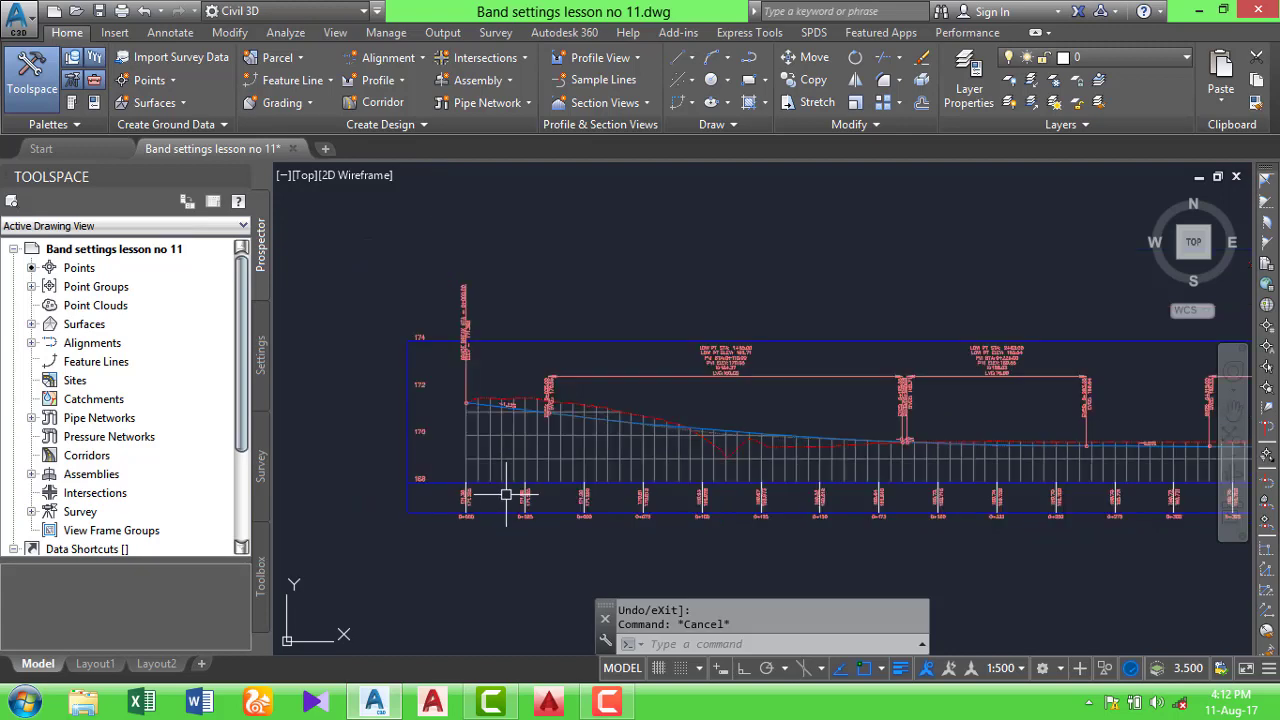
pyautogui.scroll(3, 468, 502)
pyautogui.scroll(3, 466, 500)
pyautogui.click(462, 497)
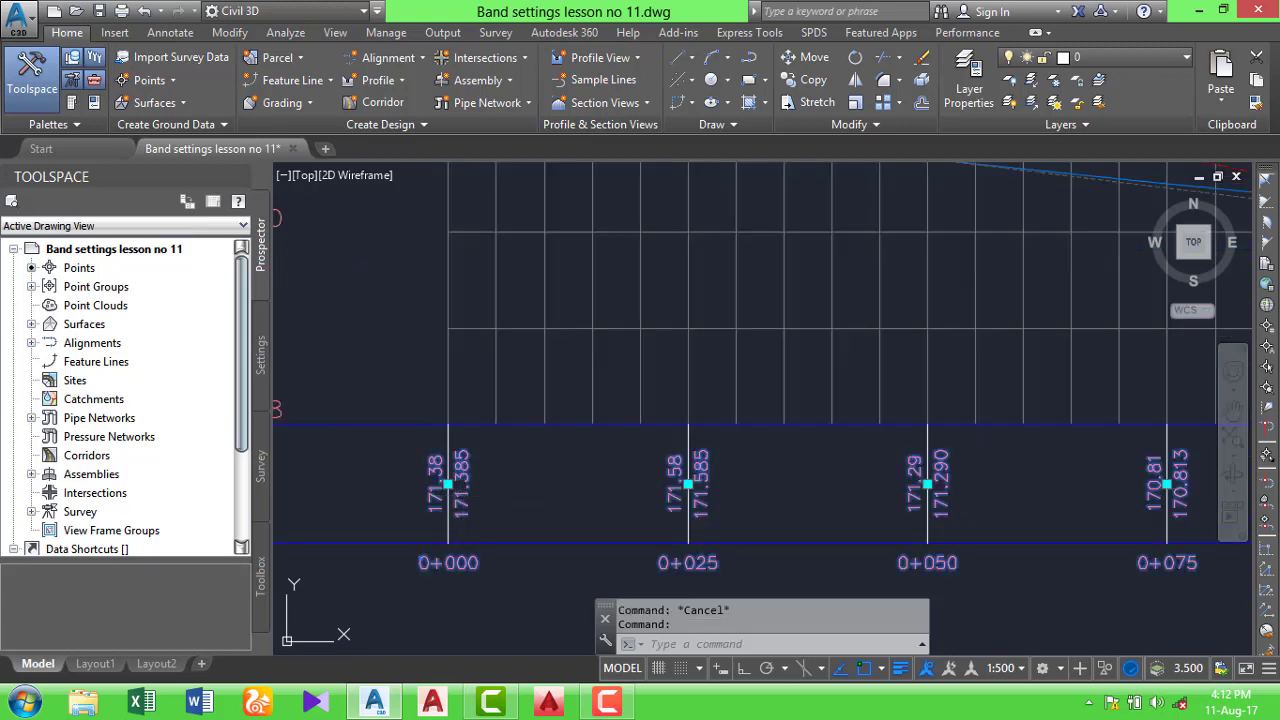
pyautogui.scroll(-2, 464, 500)
pyautogui.scroll(-2, 468, 506)
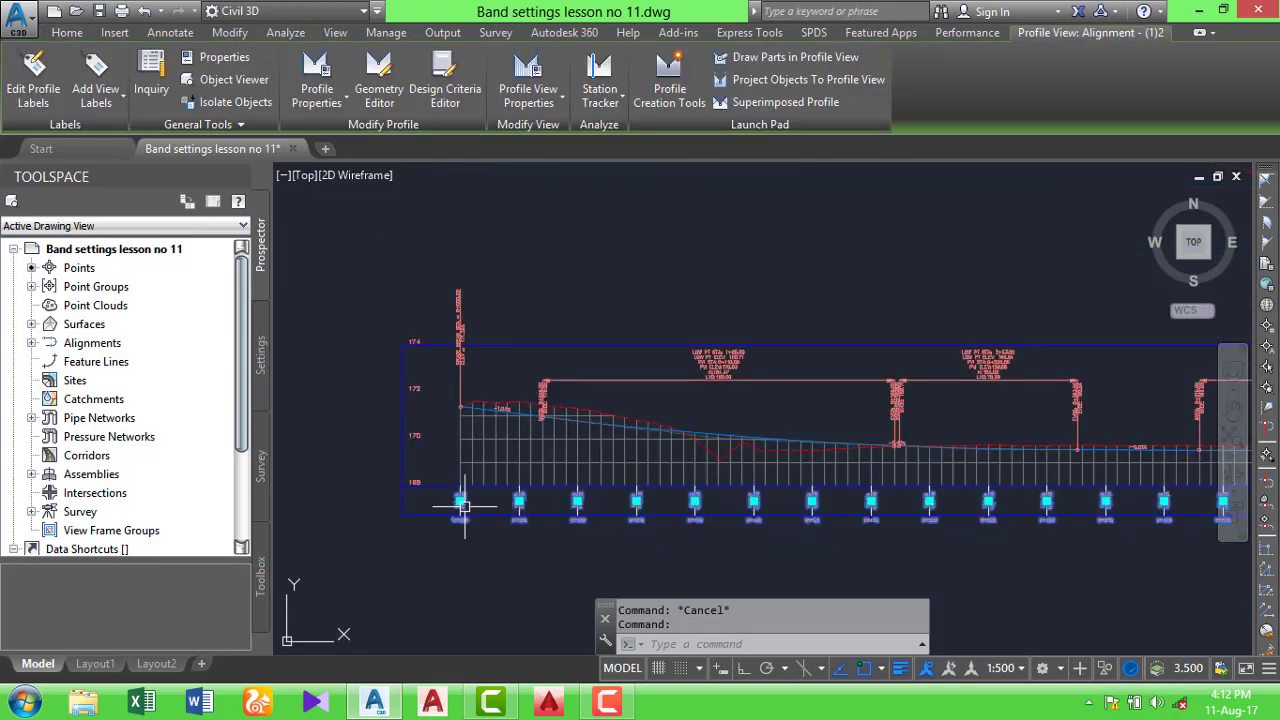
pyautogui.scroll(2, 469, 512)
pyautogui.scroll(2, 458, 504)
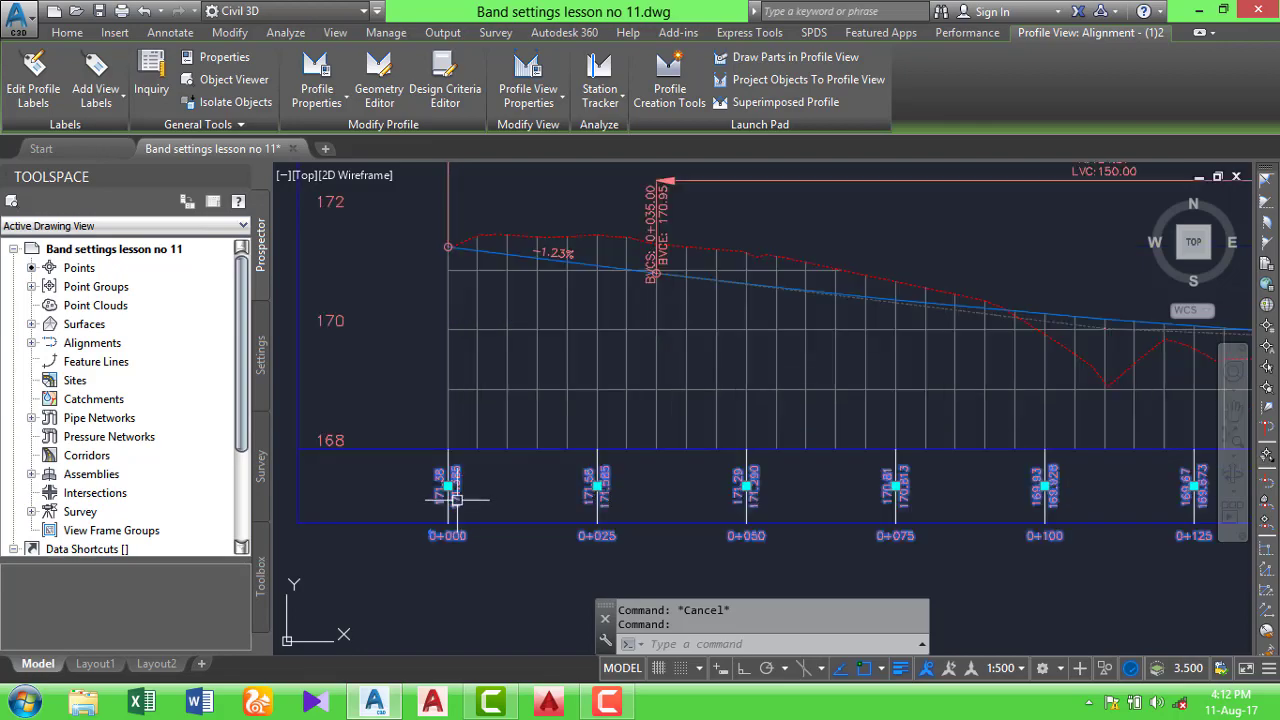
pyautogui.rightClick(455, 502)
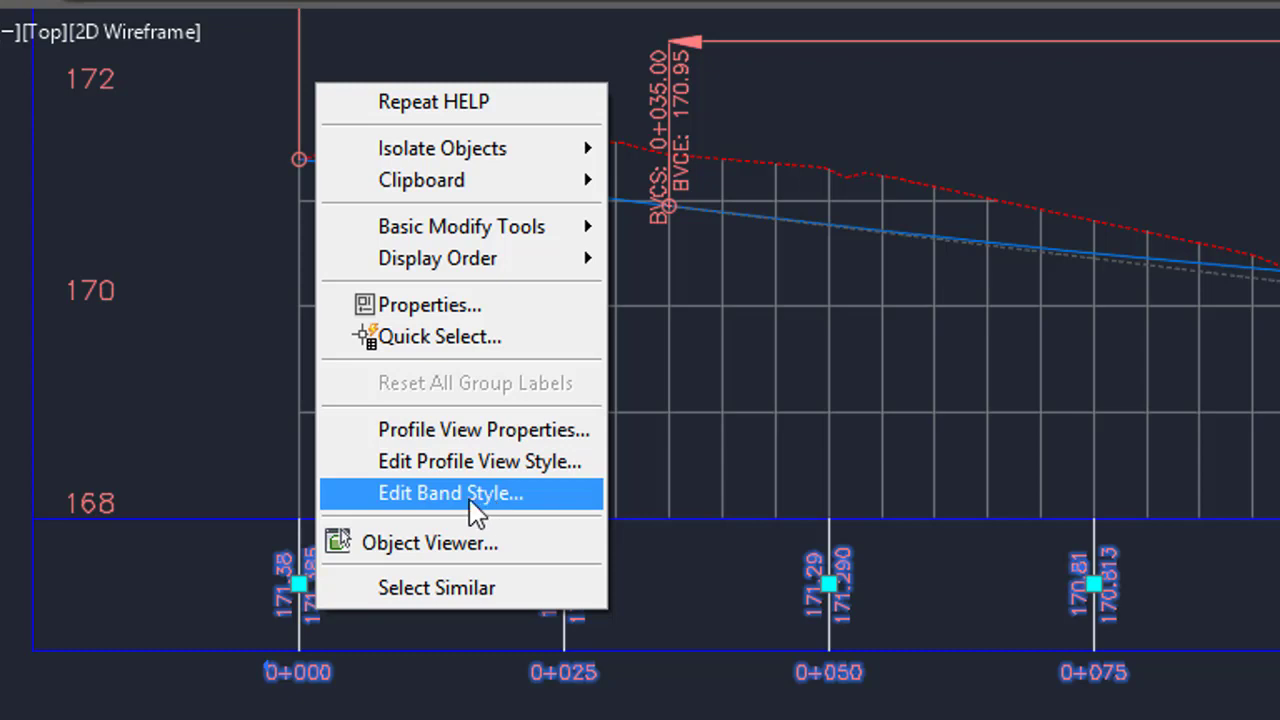
pyautogui.press('Escape')
pyautogui.press('Escape')
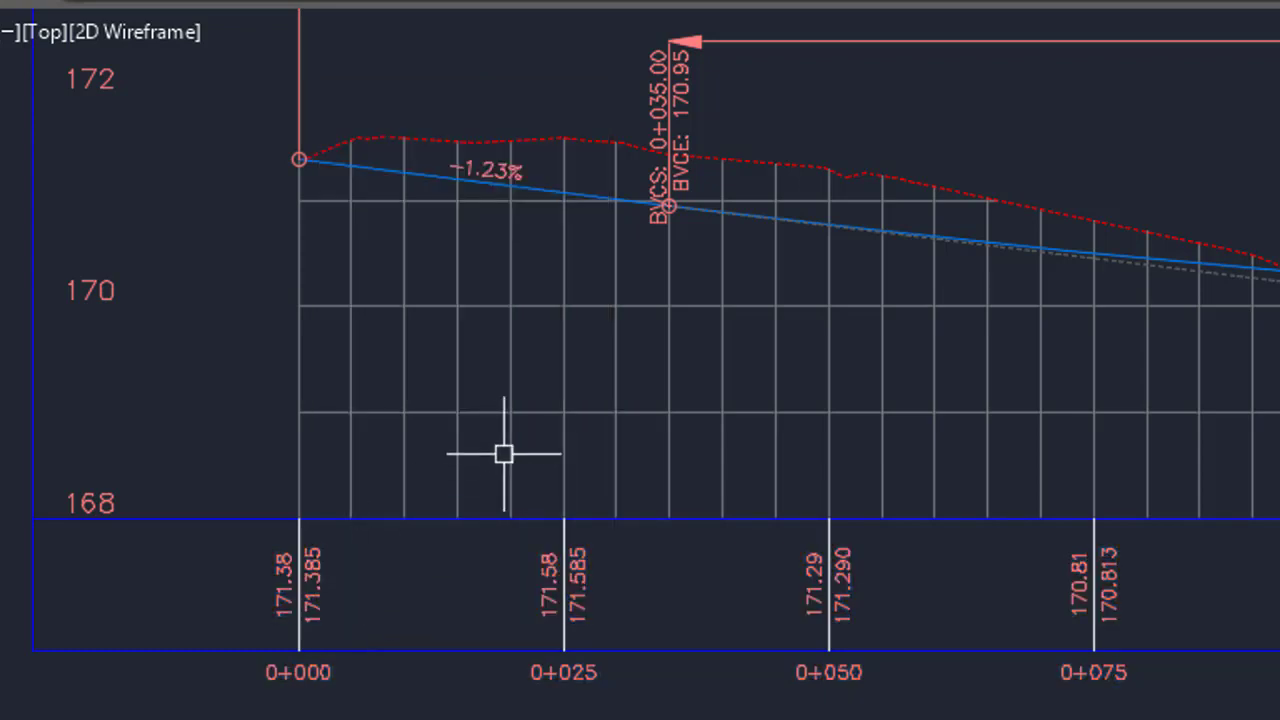
pyautogui.click(460, 413)
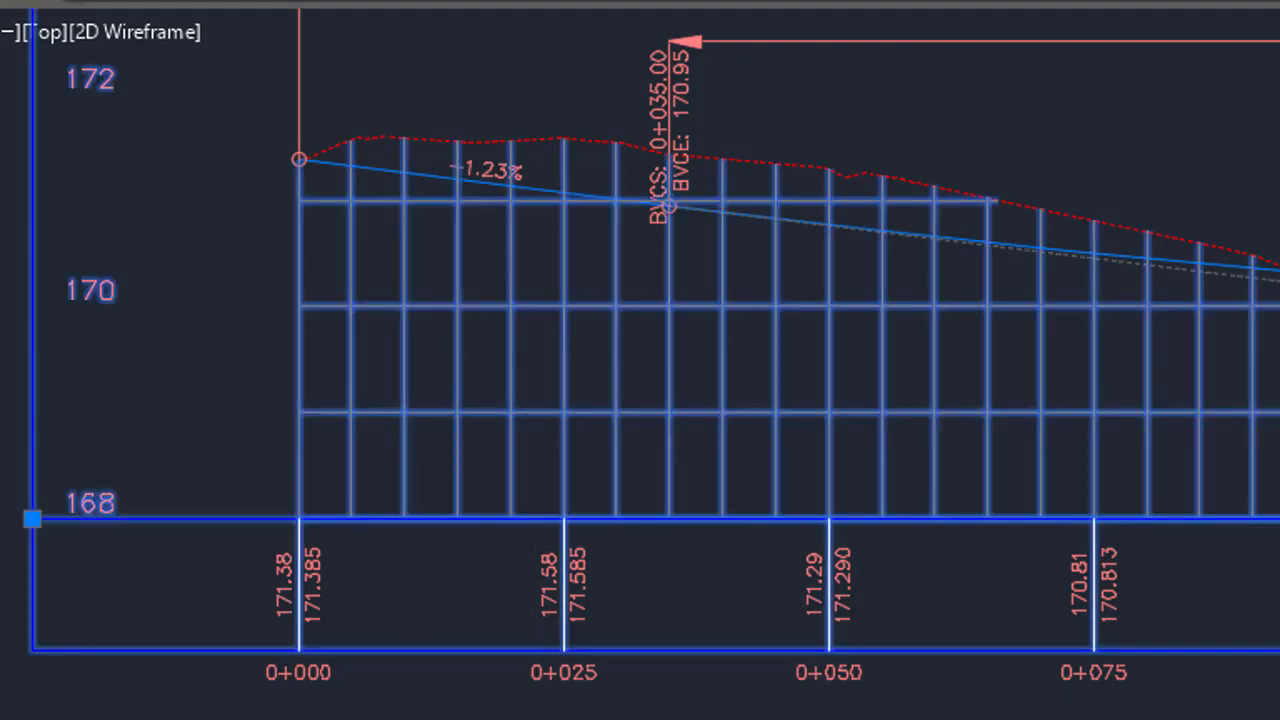
# Add a second Elevations and Stations band to the profile view with the default geometry points
pyautogui.rightClick(464, 418)
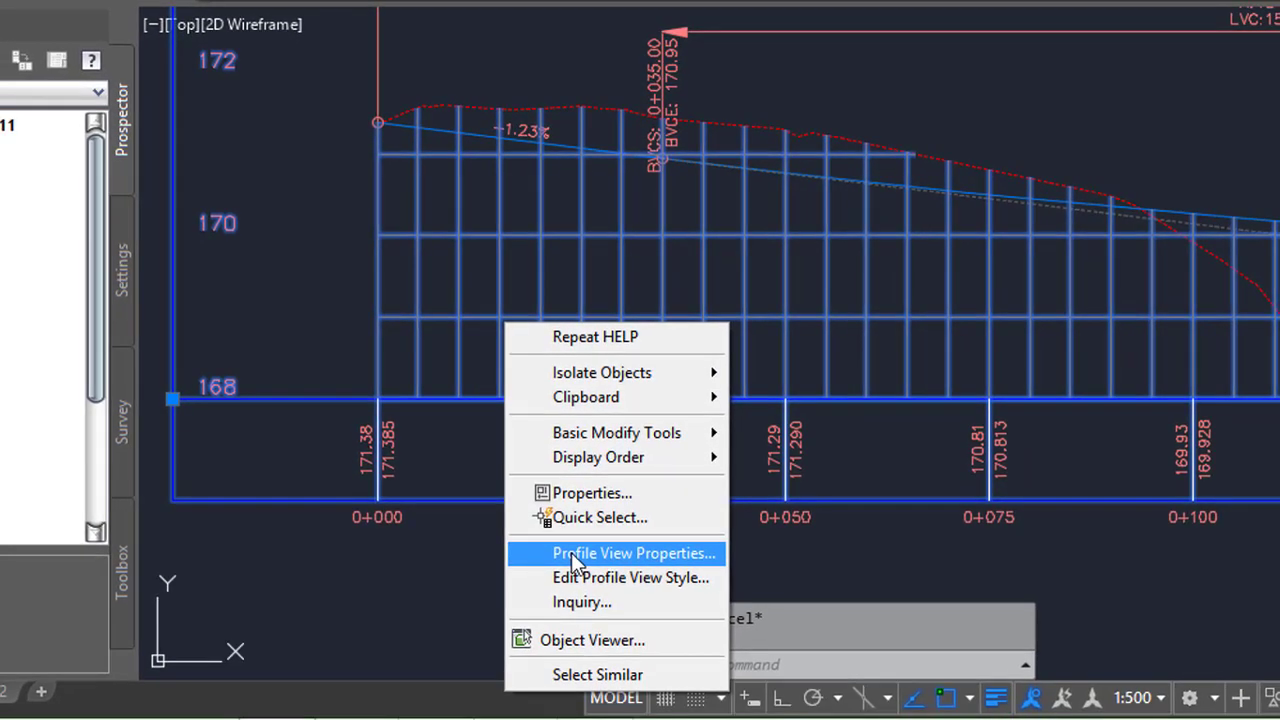
pyautogui.press('Escape')
pyautogui.doubleClick(570, 562)
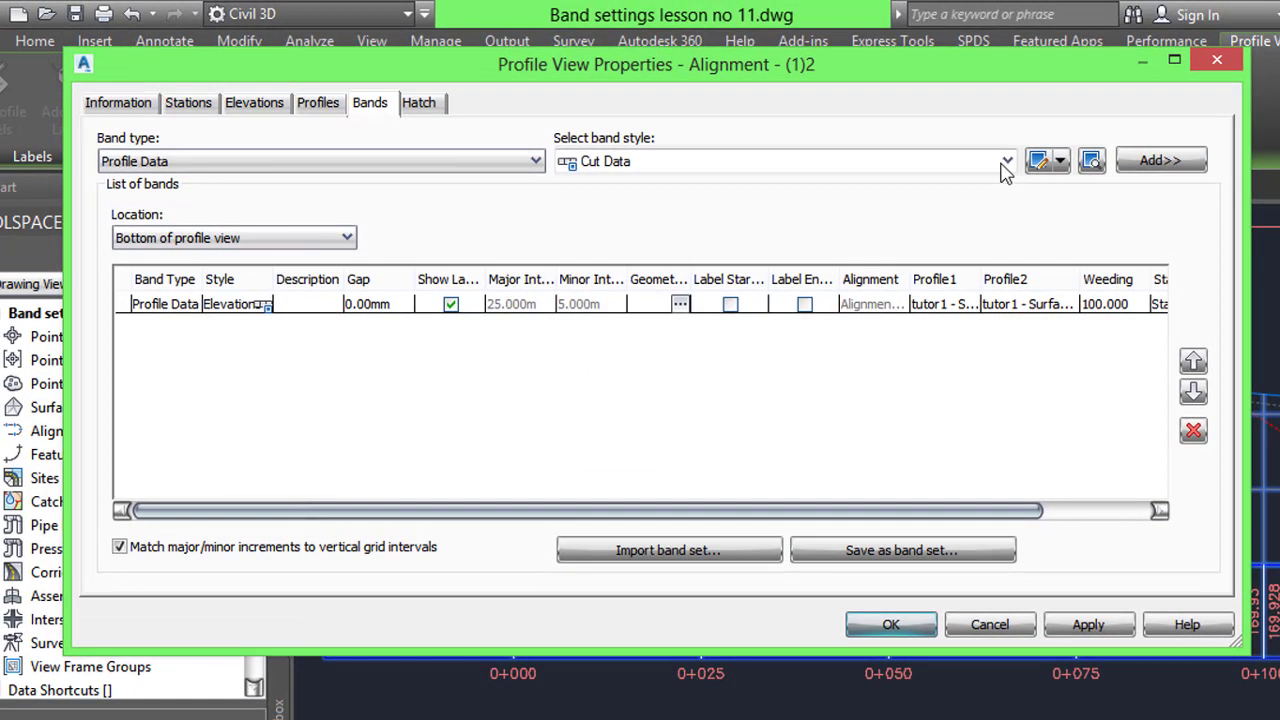
pyautogui.click(1003, 163)
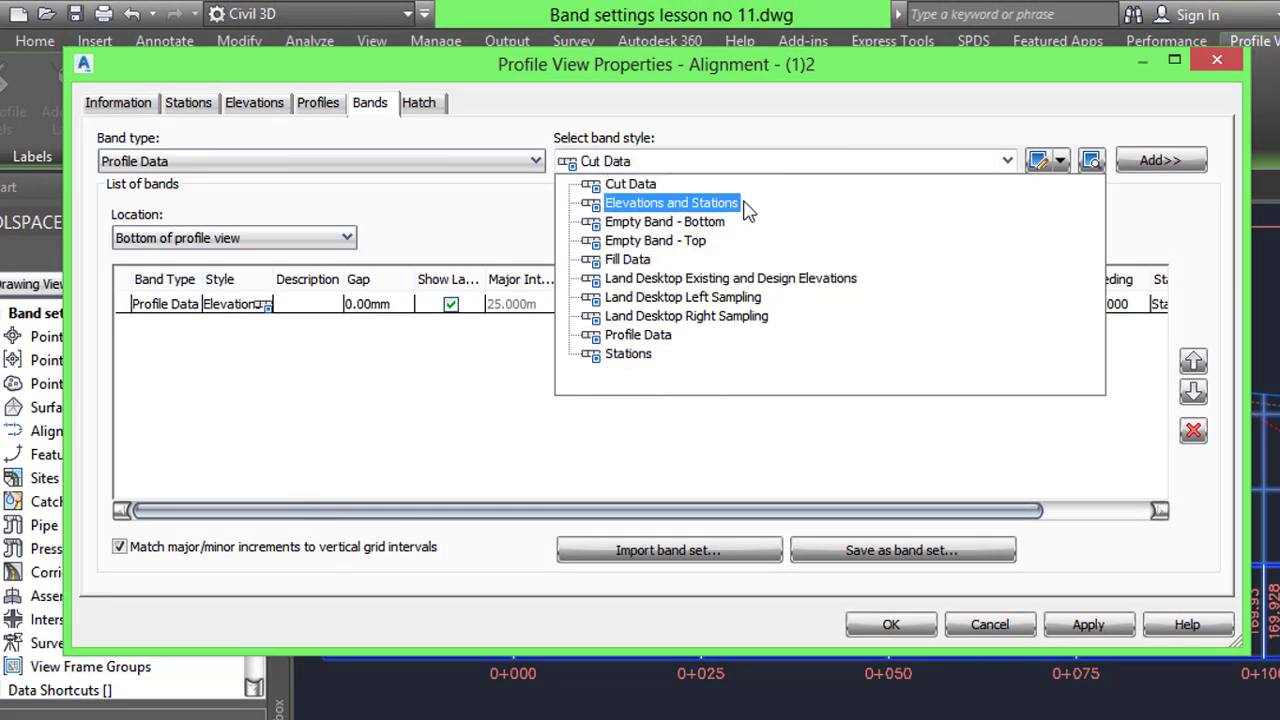
pyautogui.click(693, 203)
pyautogui.click(1126, 163)
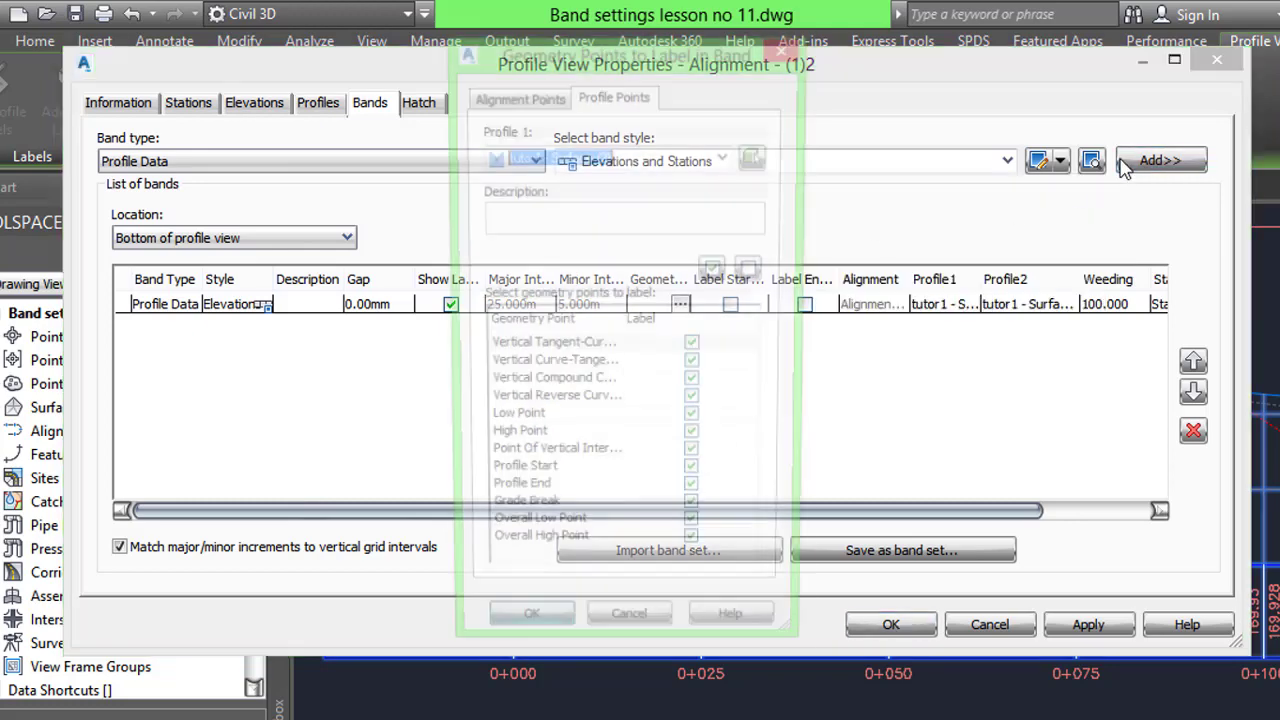
pyautogui.click(522, 641)
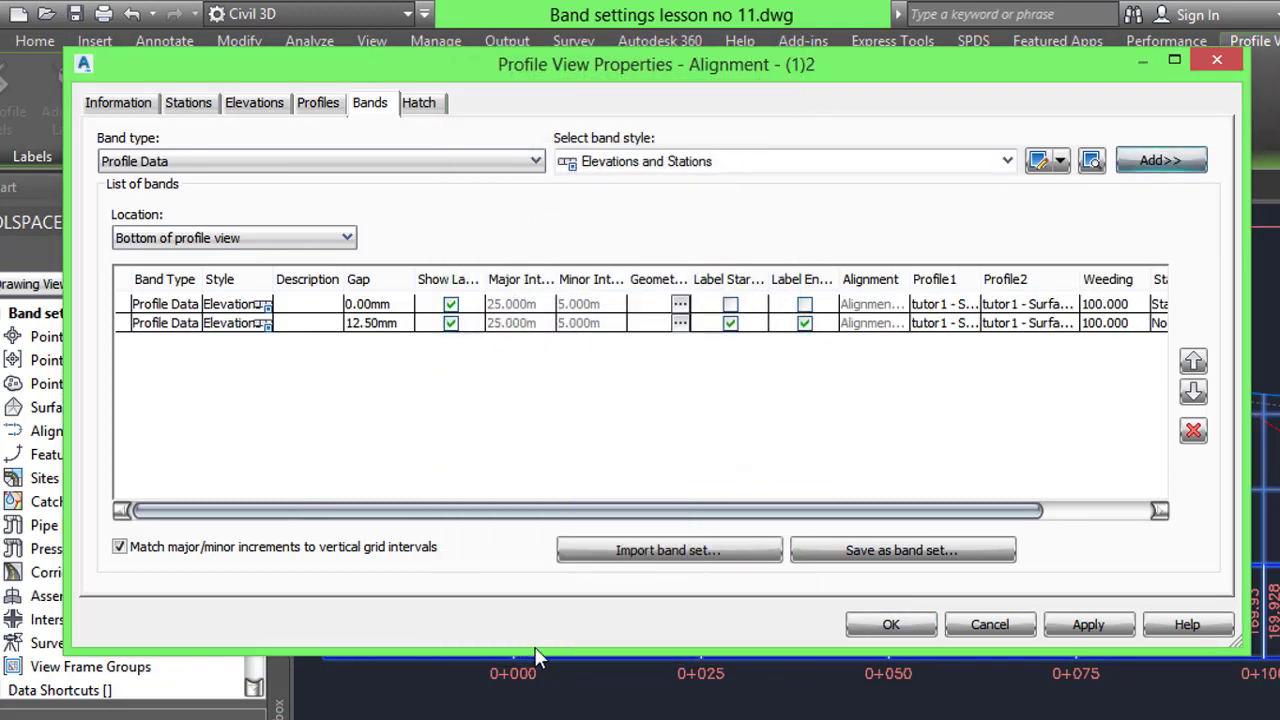
pyautogui.click(1088, 624)
pyautogui.click(891, 624)
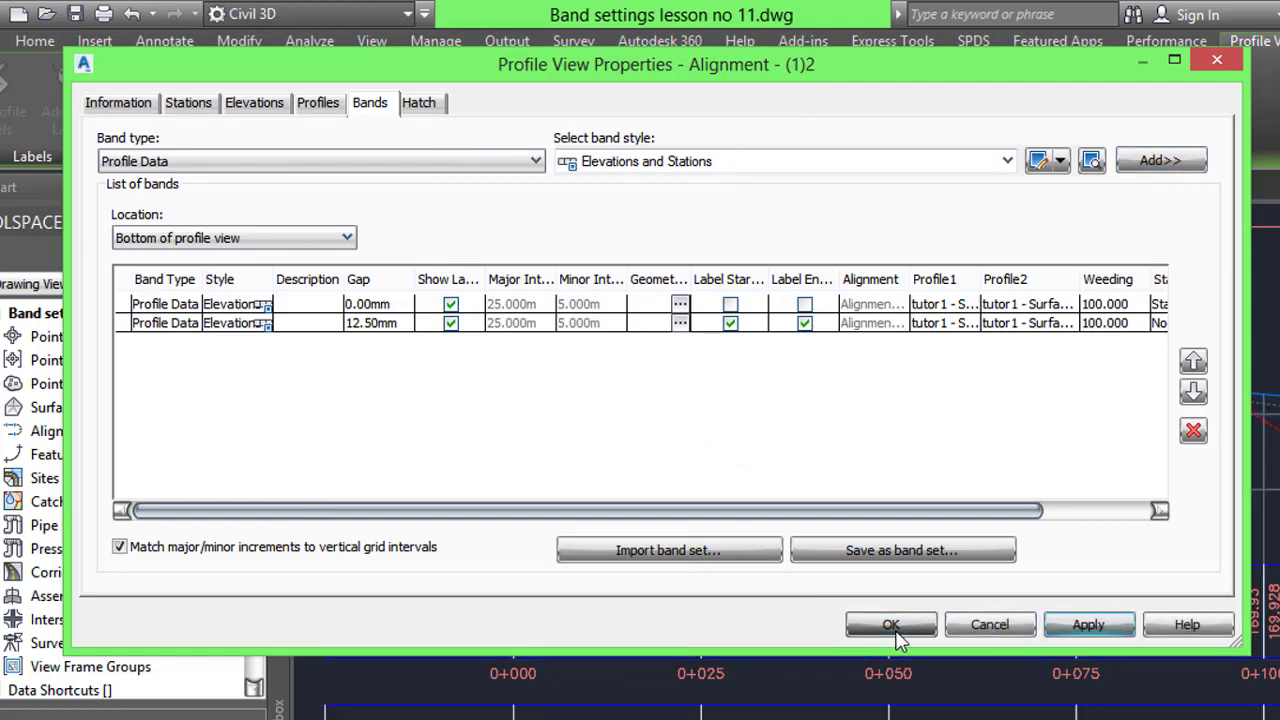
pyautogui.scroll(-2, 826, 560)
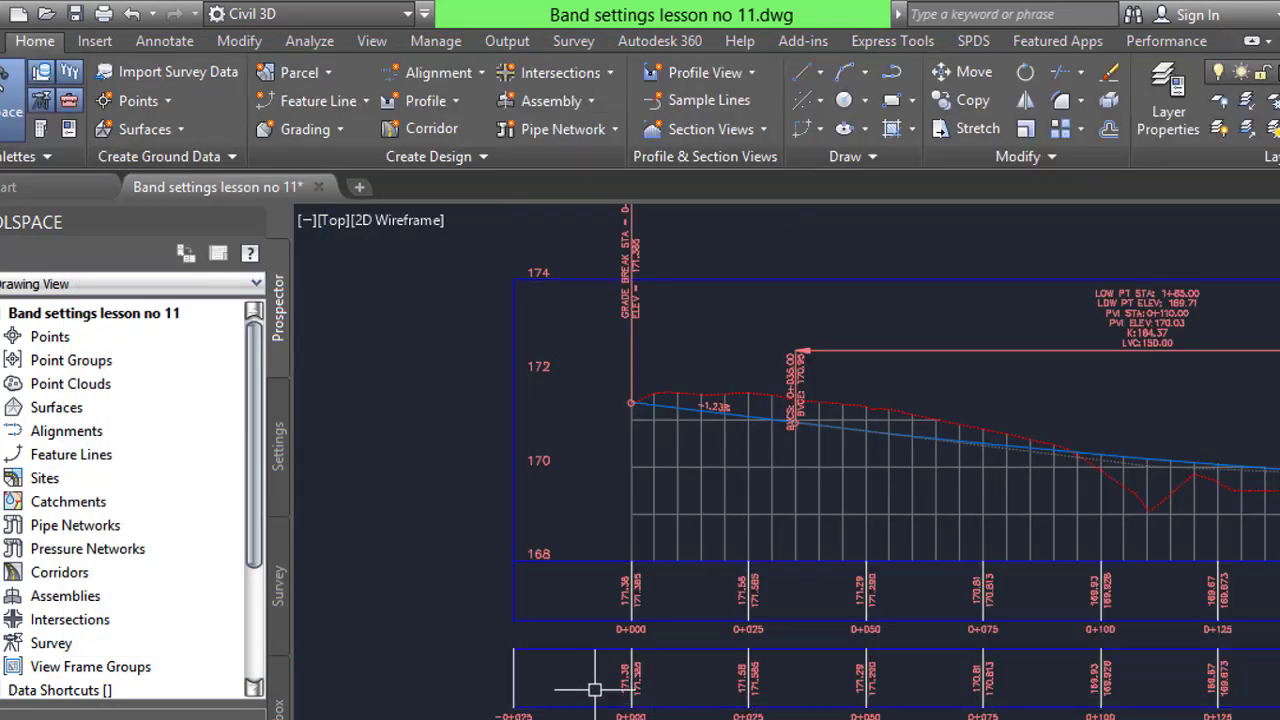
# Delete the second Profile Data band in Profile View Properties so one band remains
pyautogui.scroll(1, 704, 600)
pyautogui.scroll(-1, 743, 537)
pyautogui.click(751, 523)
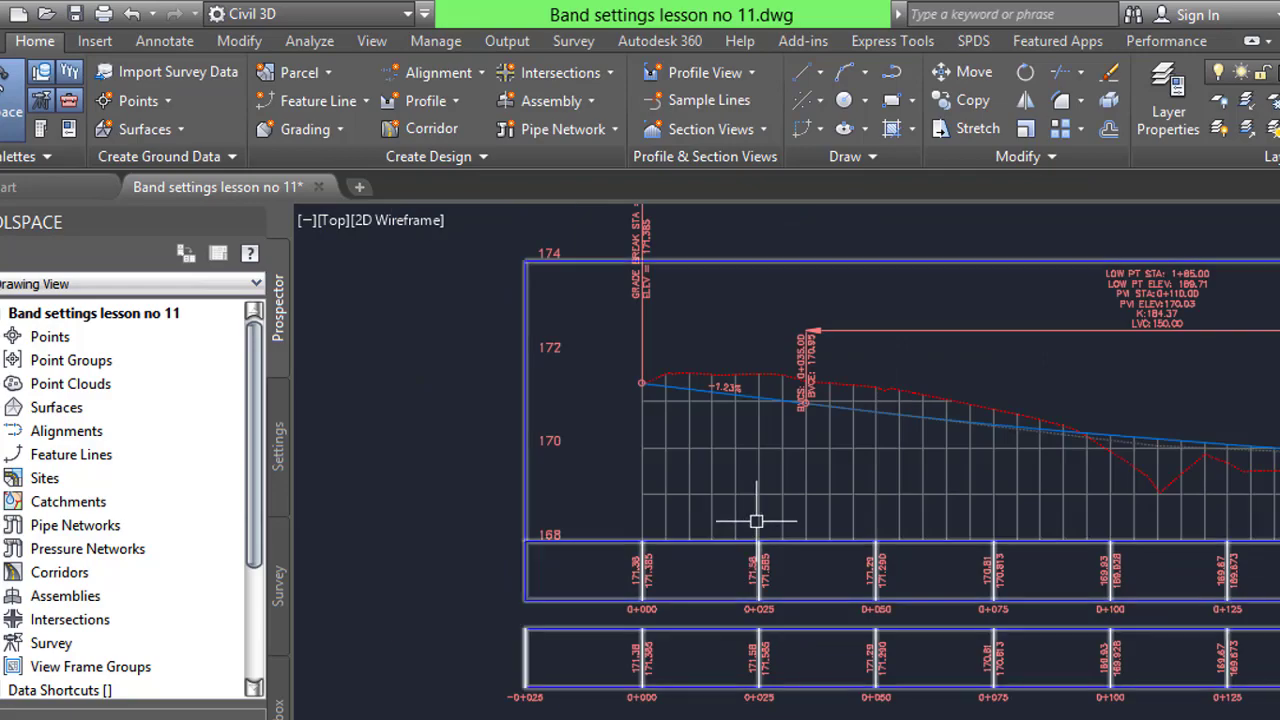
pyautogui.rightClick(757, 510)
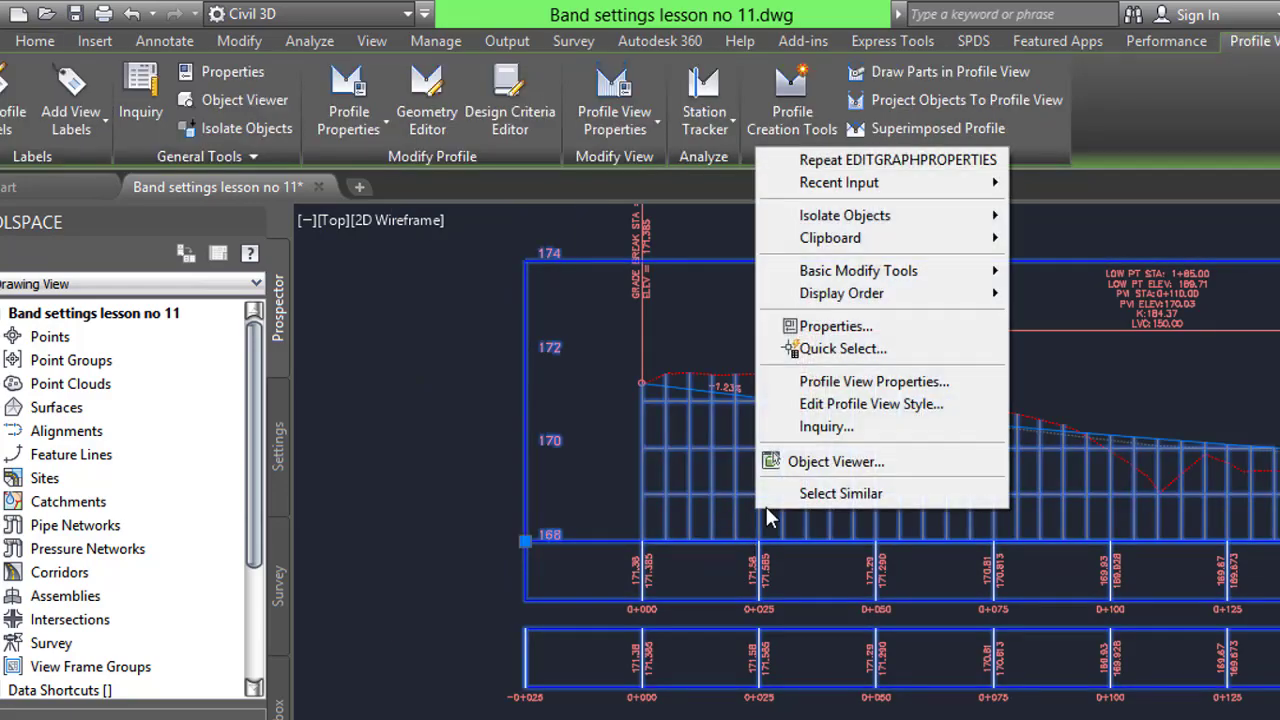
pyautogui.click(838, 383)
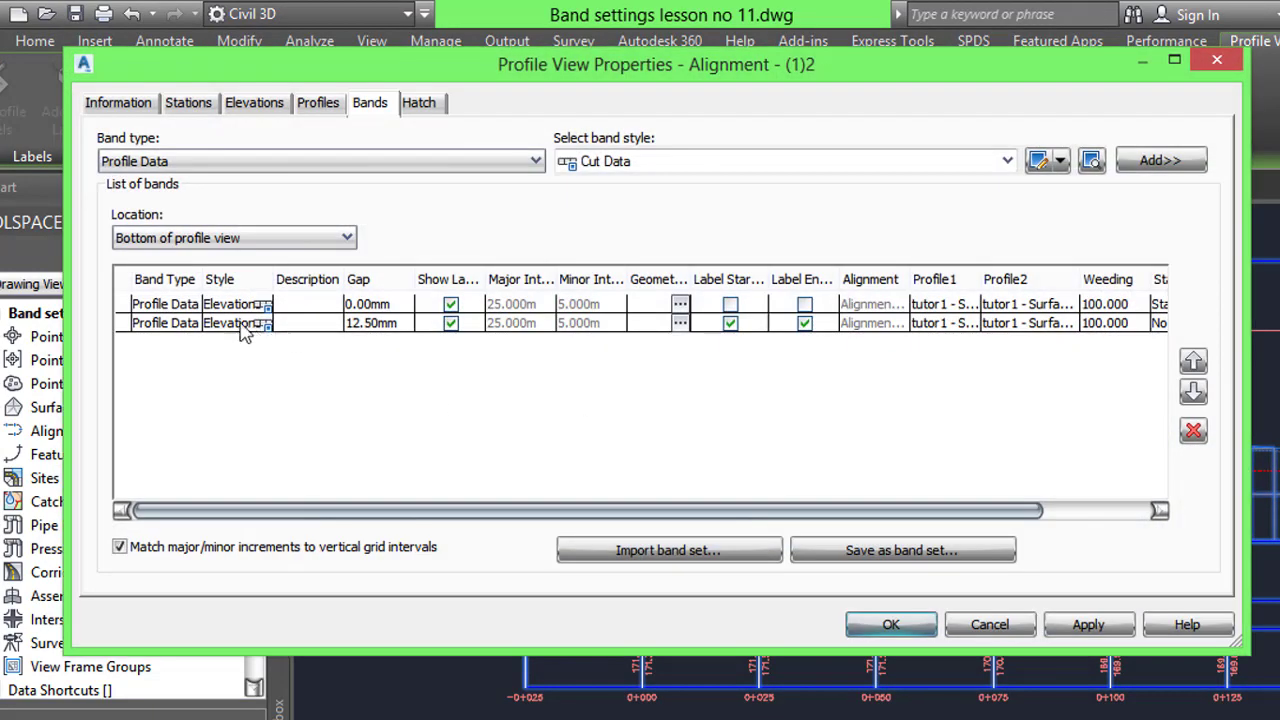
pyautogui.click(240, 326)
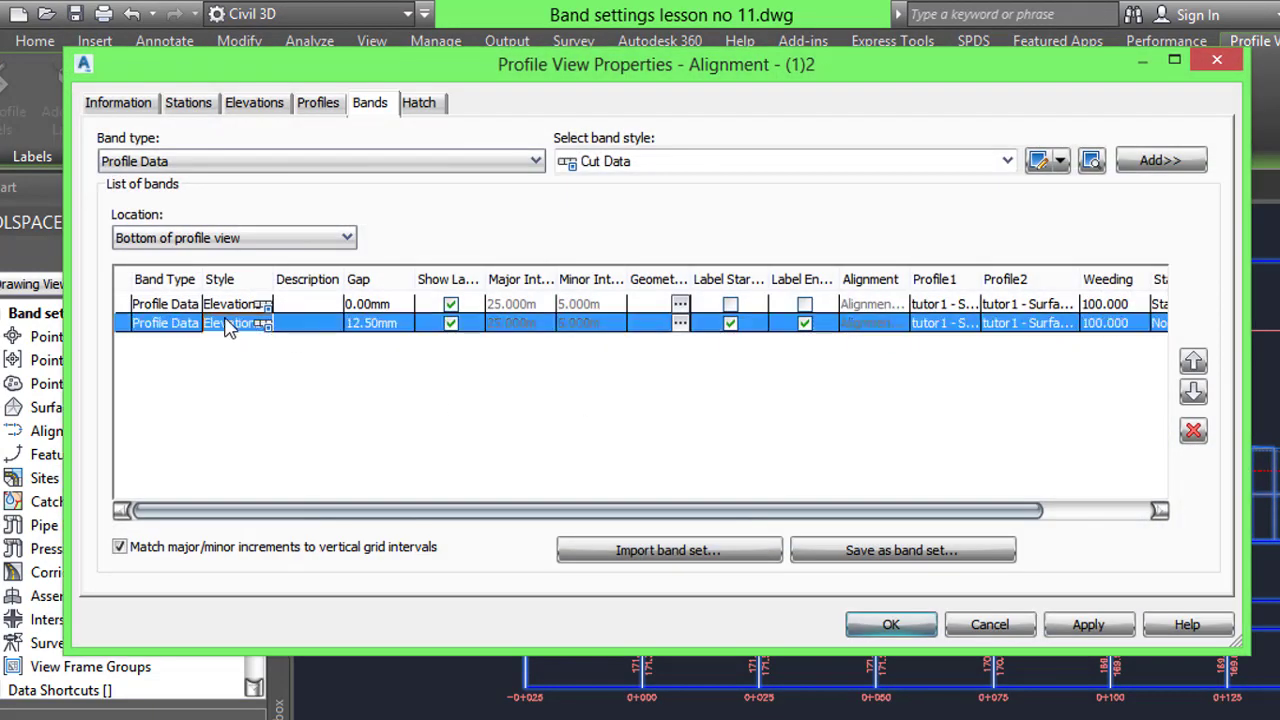
pyautogui.click(1192, 432)
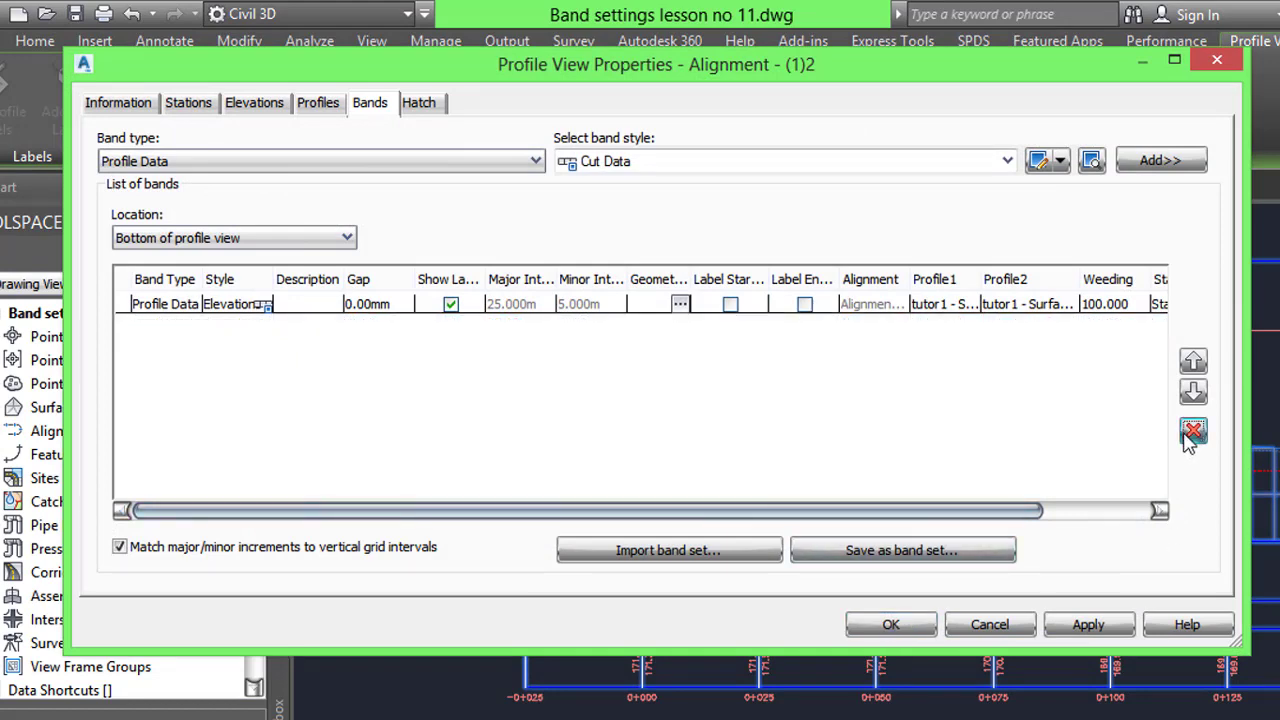
pyautogui.click(890, 624)
# Zoom to station 0+000 and select the elevation data band to bring up its context menu
pyautogui.scroll(1, 630, 600)
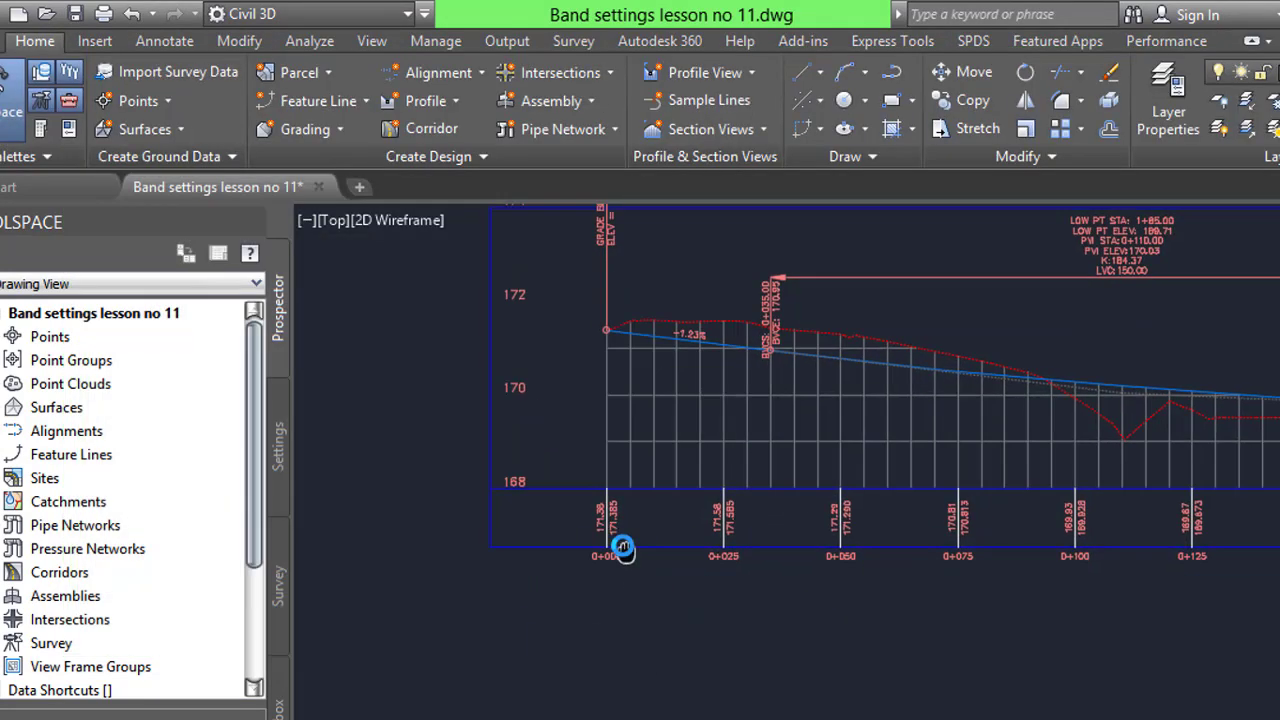
pyautogui.scroll(1, 625, 570)
pyautogui.scroll(1, 622, 565)
pyautogui.scroll(1, 622, 562)
pyautogui.scroll(-1, 622, 562)
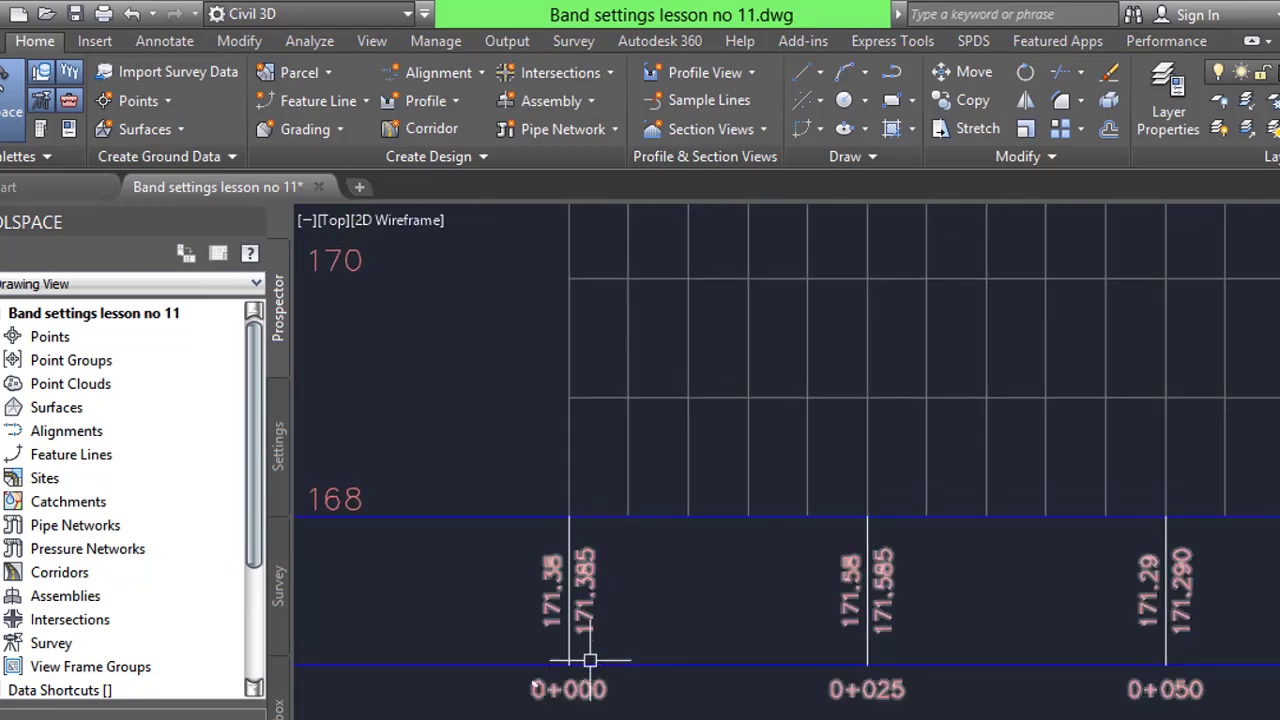
pyautogui.scroll(-2, 586, 628)
pyautogui.scroll(2, 580, 620)
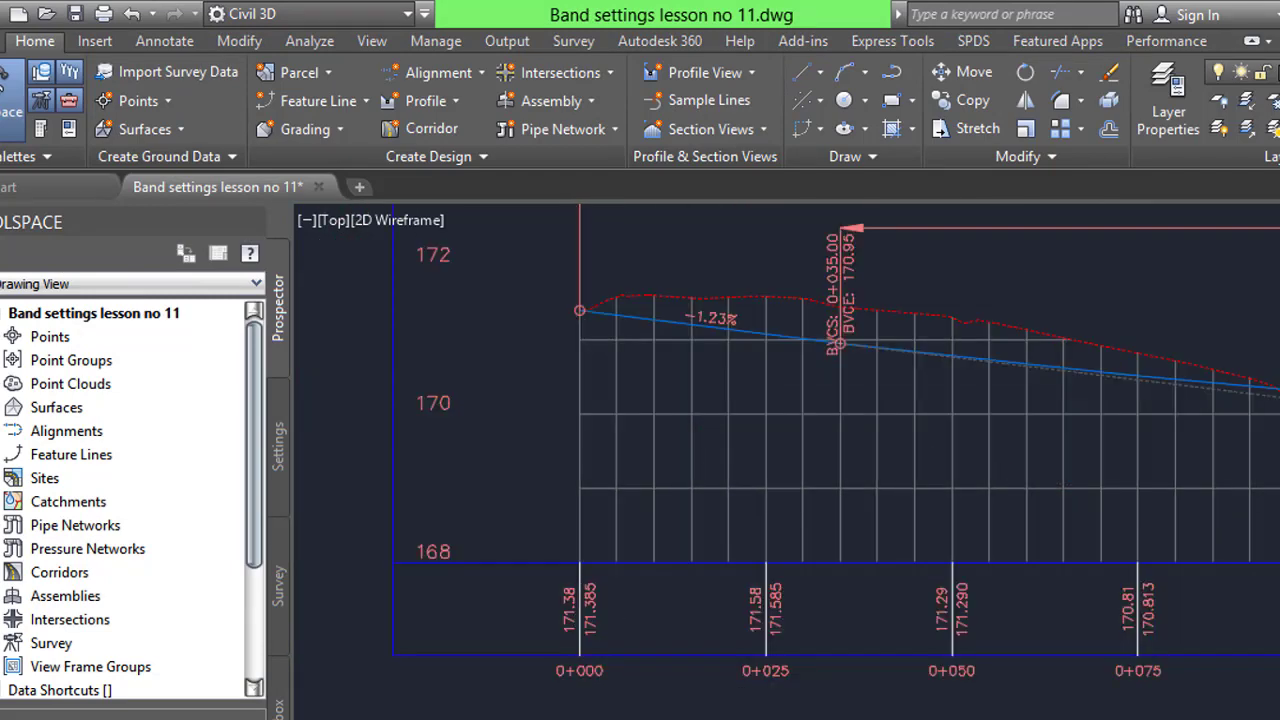
pyautogui.scroll(2, 590, 621)
pyautogui.click(595, 621)
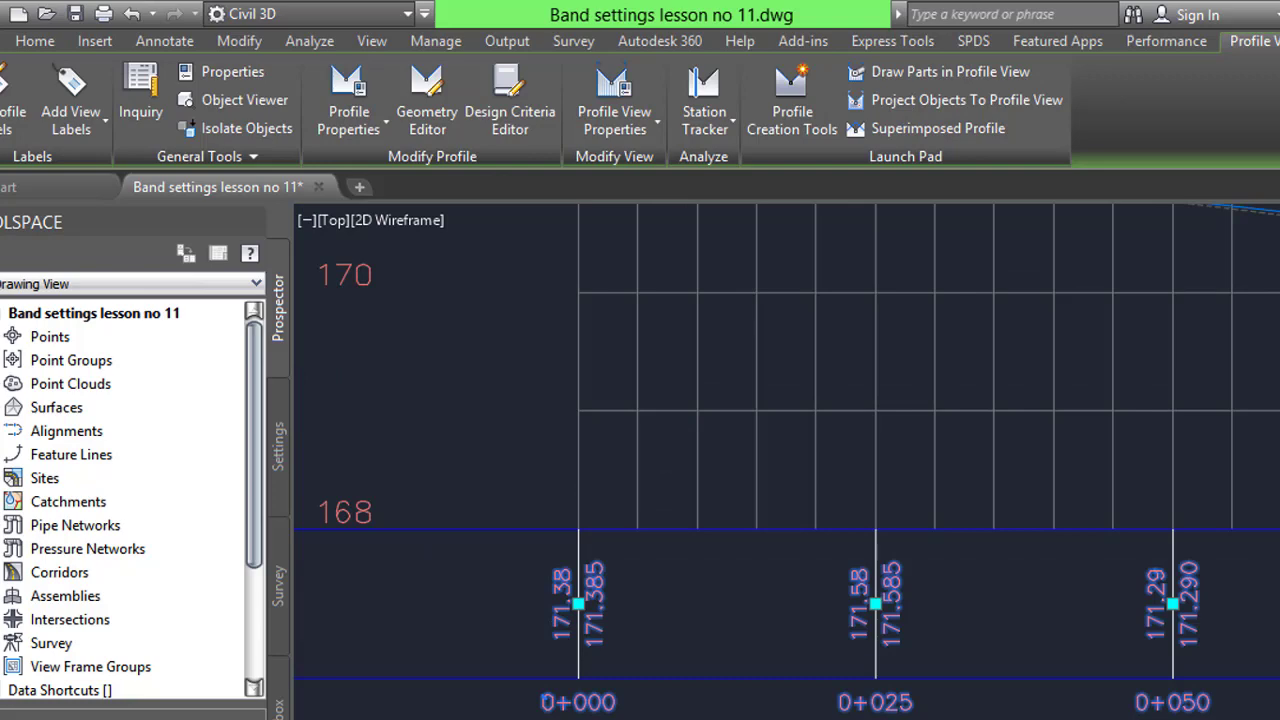
pyautogui.rightClick(595, 621)
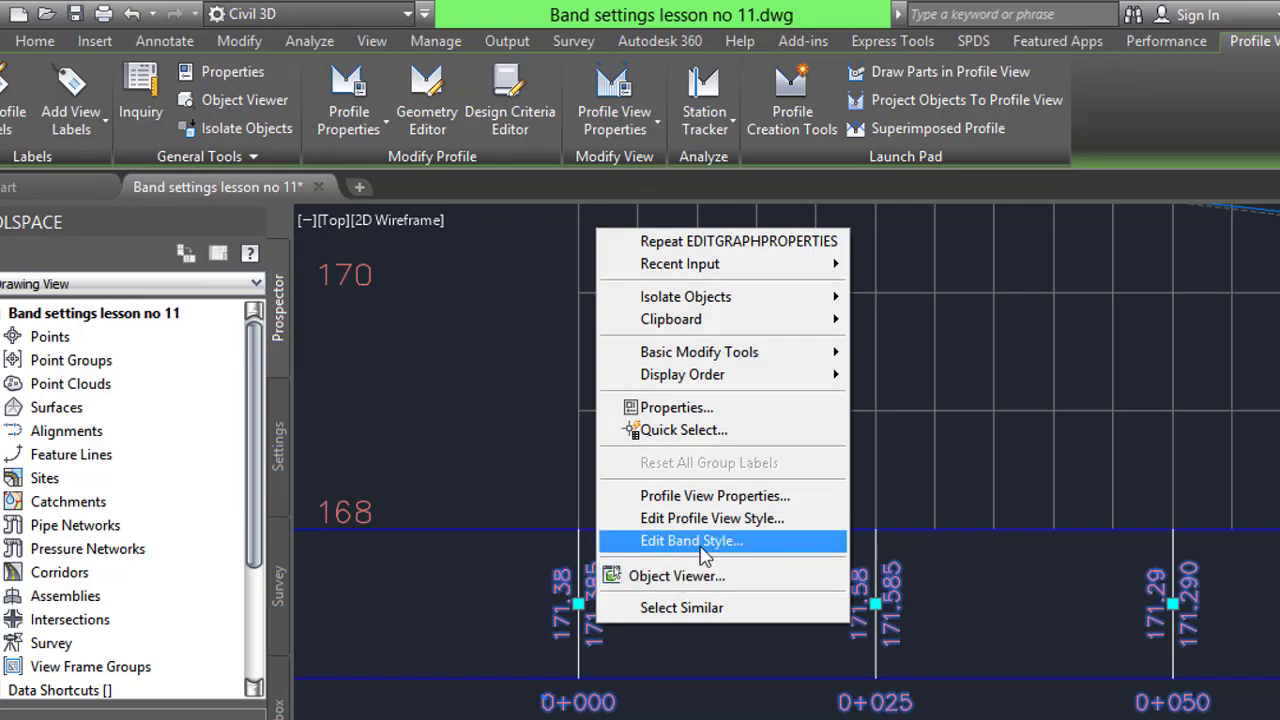
# Edit the Elevations and Stations band style and review its Information and Band Details settings
pyautogui.click(700, 548)
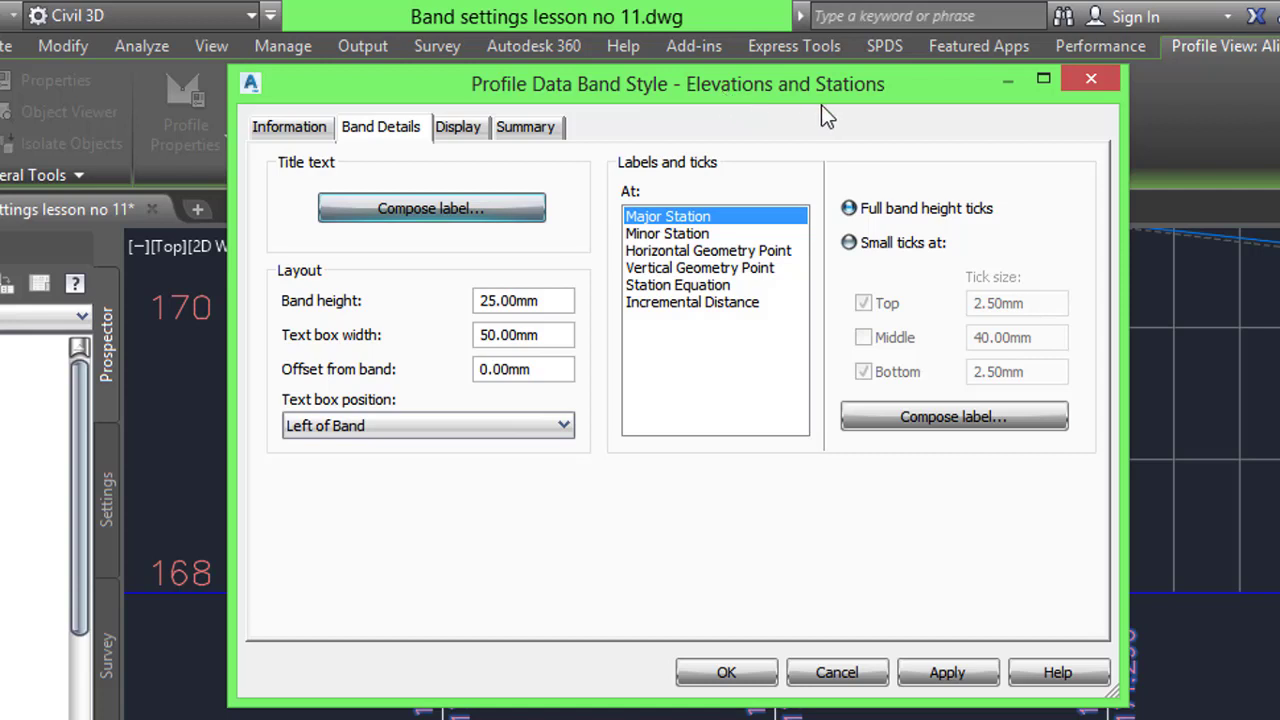
pyautogui.click(290, 128)
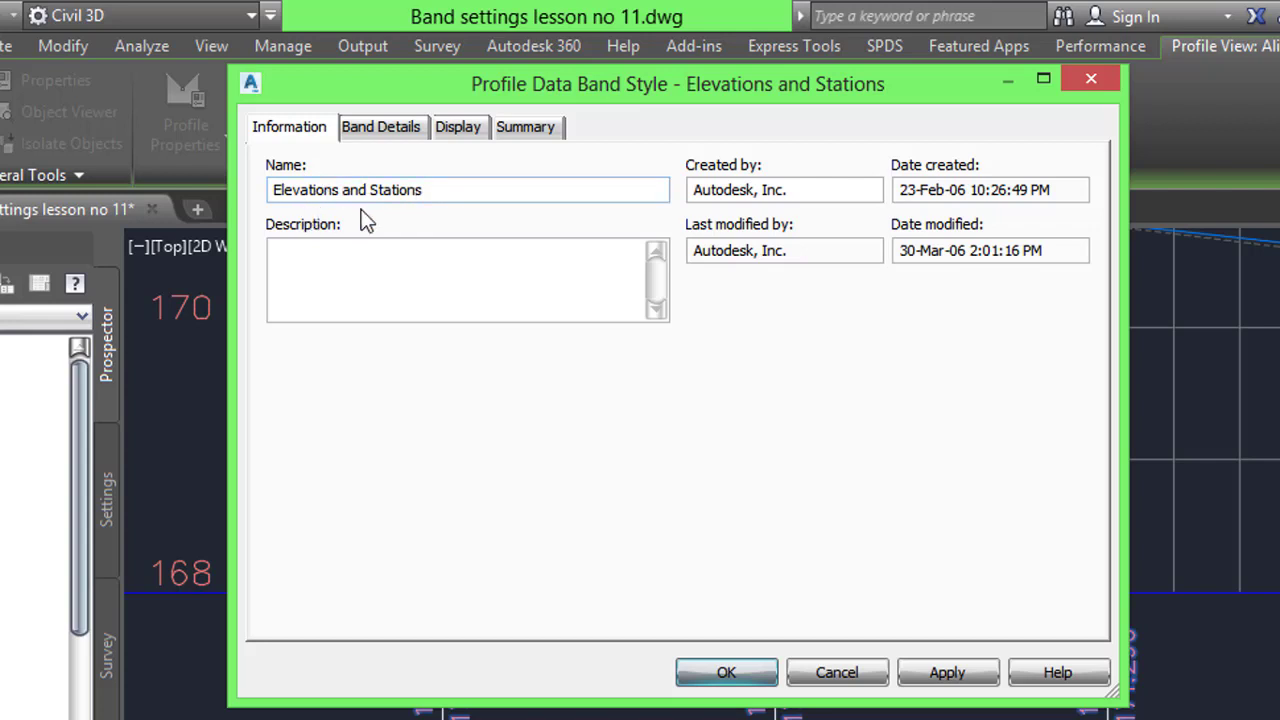
pyautogui.click(389, 132)
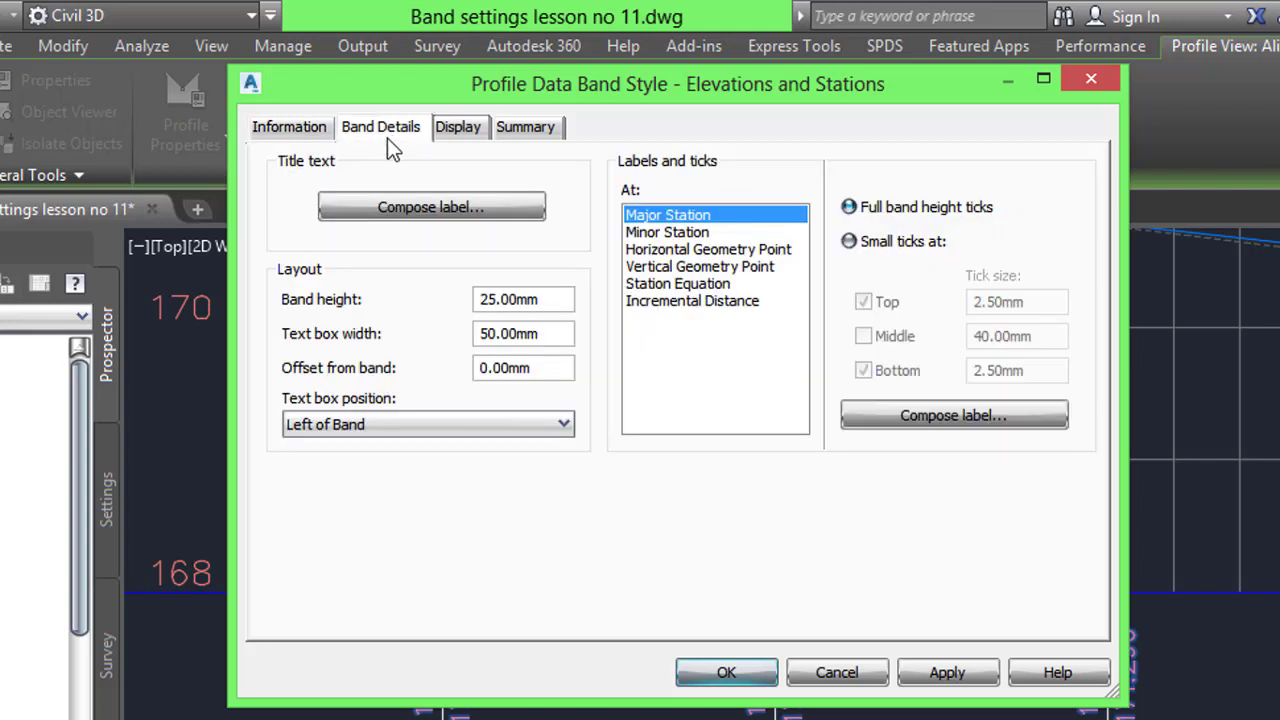
pyautogui.moveTo(527, 90); pyautogui.dragTo(734, 108)
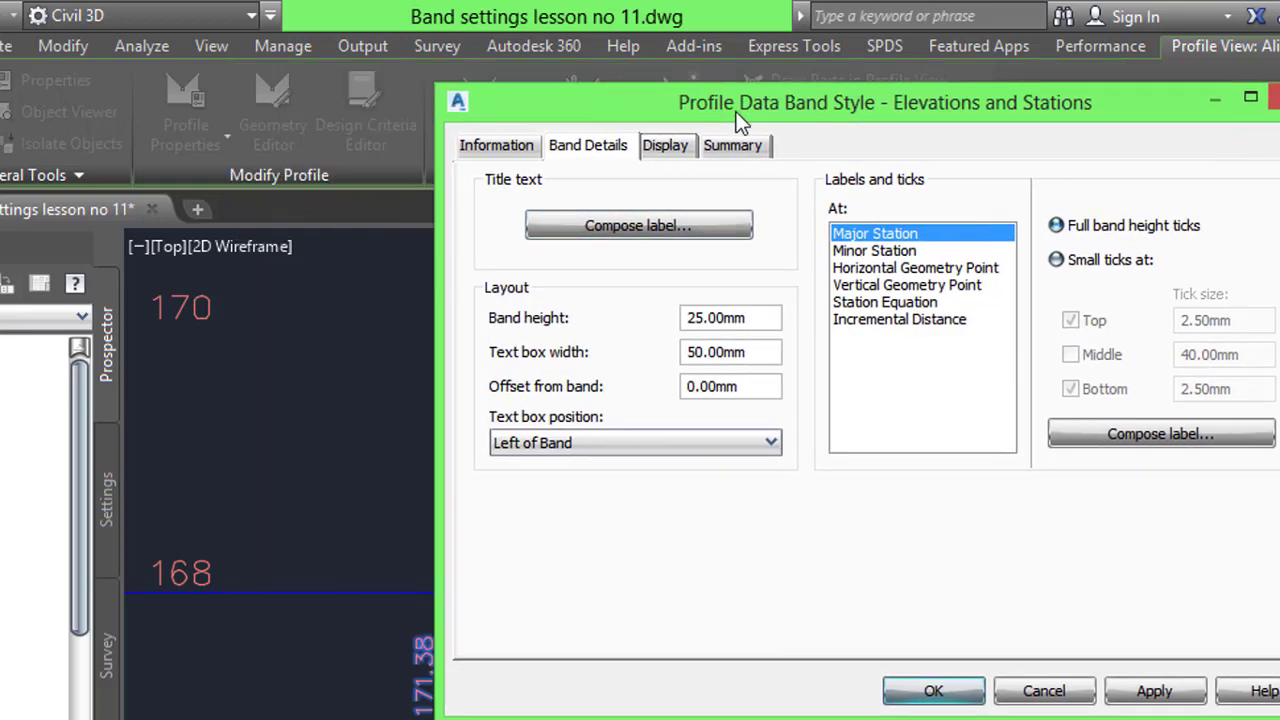
# Set the band title label to Middle Center anchor, 3.00mm text height and Middle center attachment
pyautogui.click(677, 229)
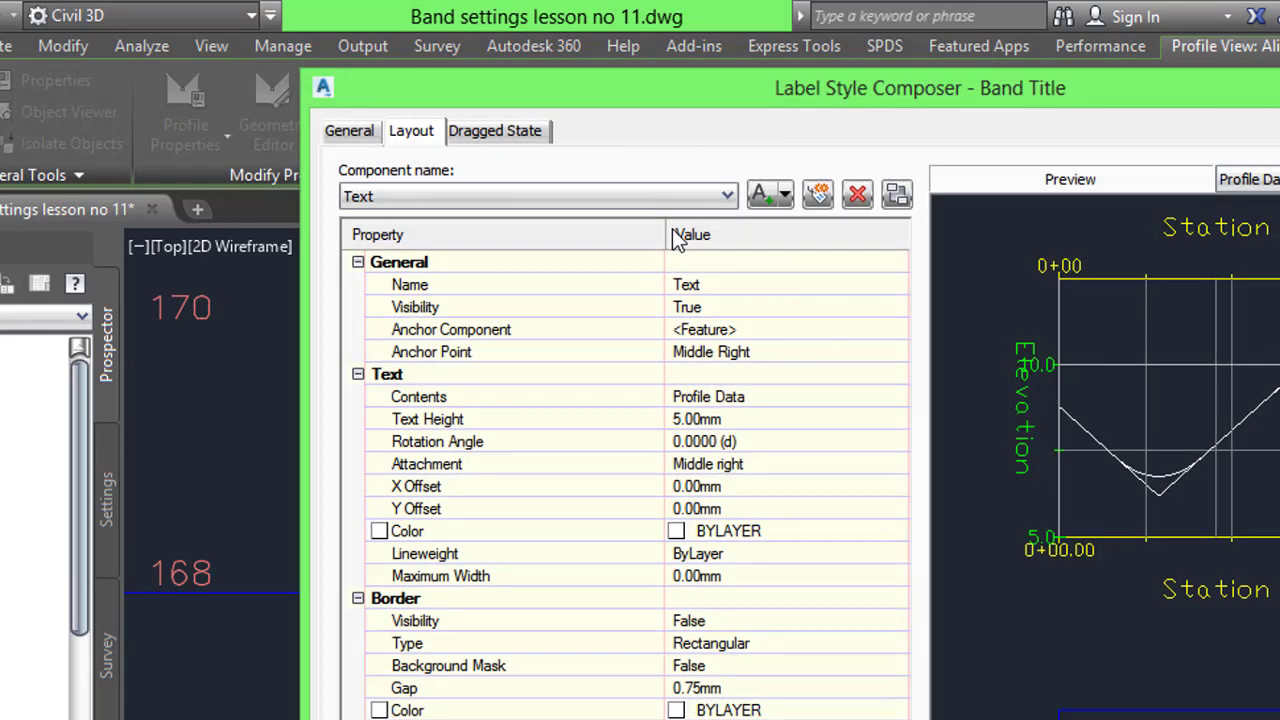
pyautogui.moveTo(590, 88); pyautogui.dragTo(451, 88)
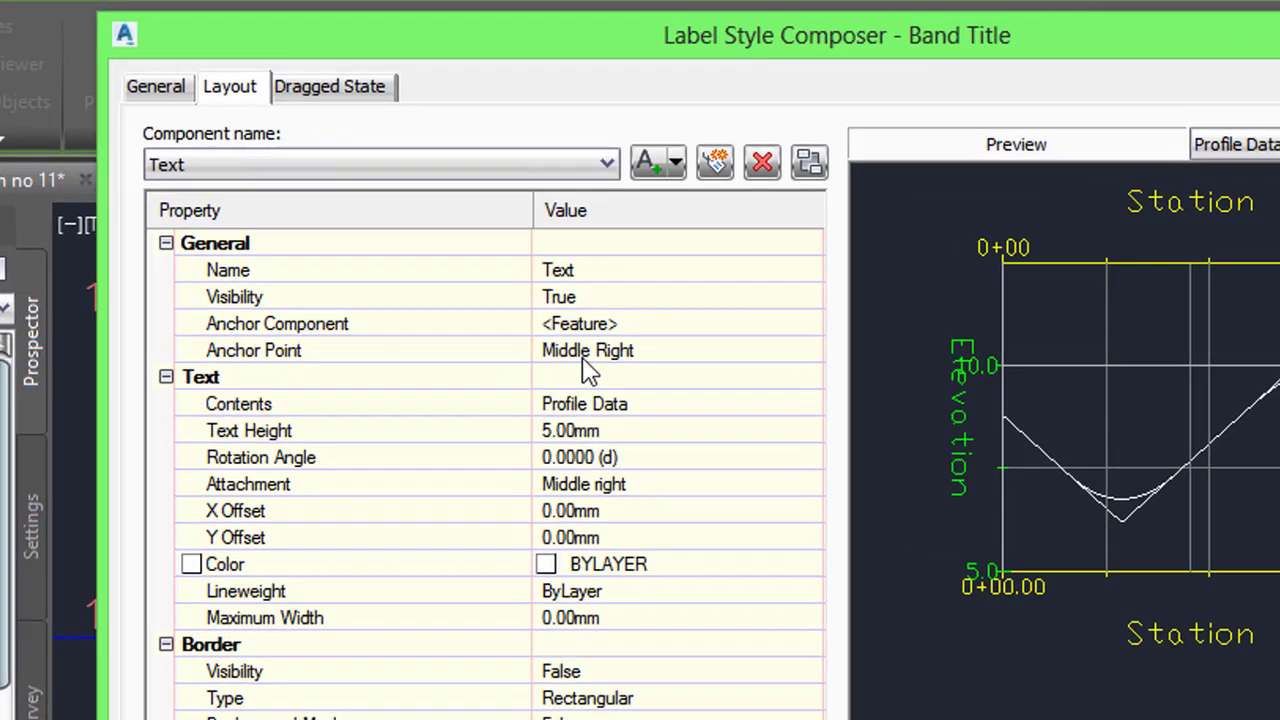
pyautogui.click(569, 354)
pyautogui.click(570, 355)
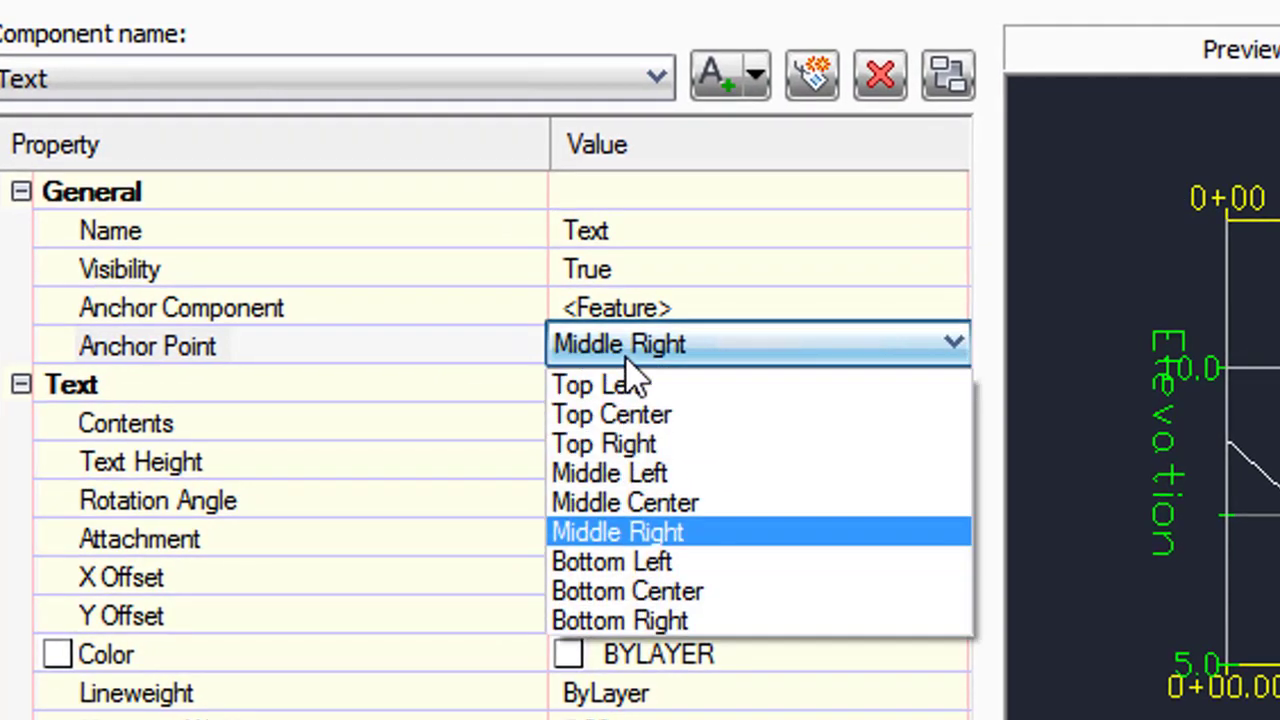
pyautogui.click(660, 514)
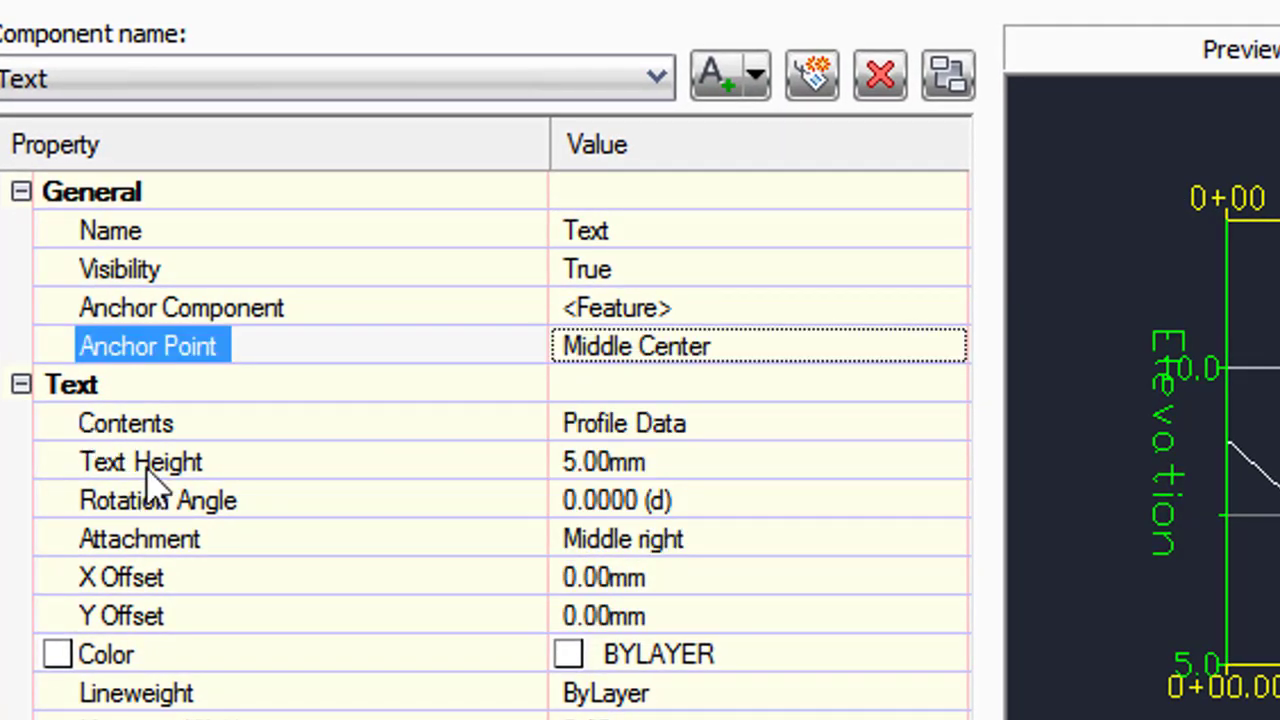
pyautogui.click(657, 461)
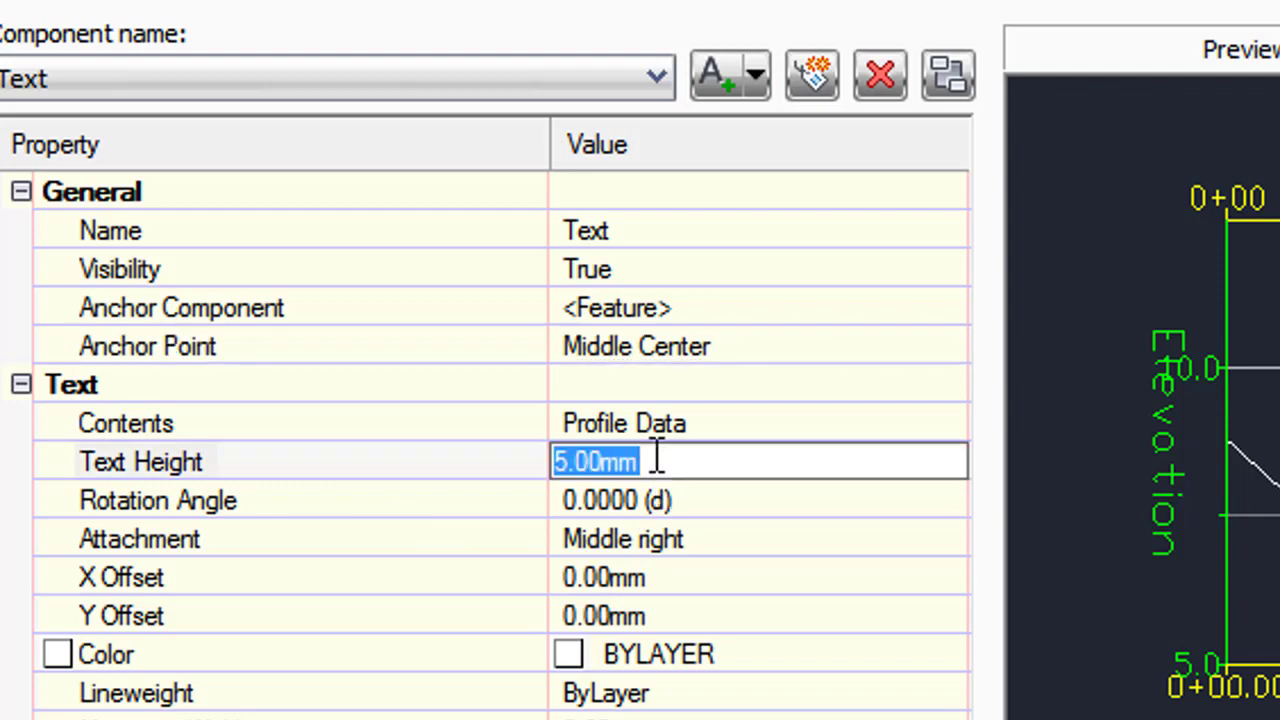
pyautogui.write('3')
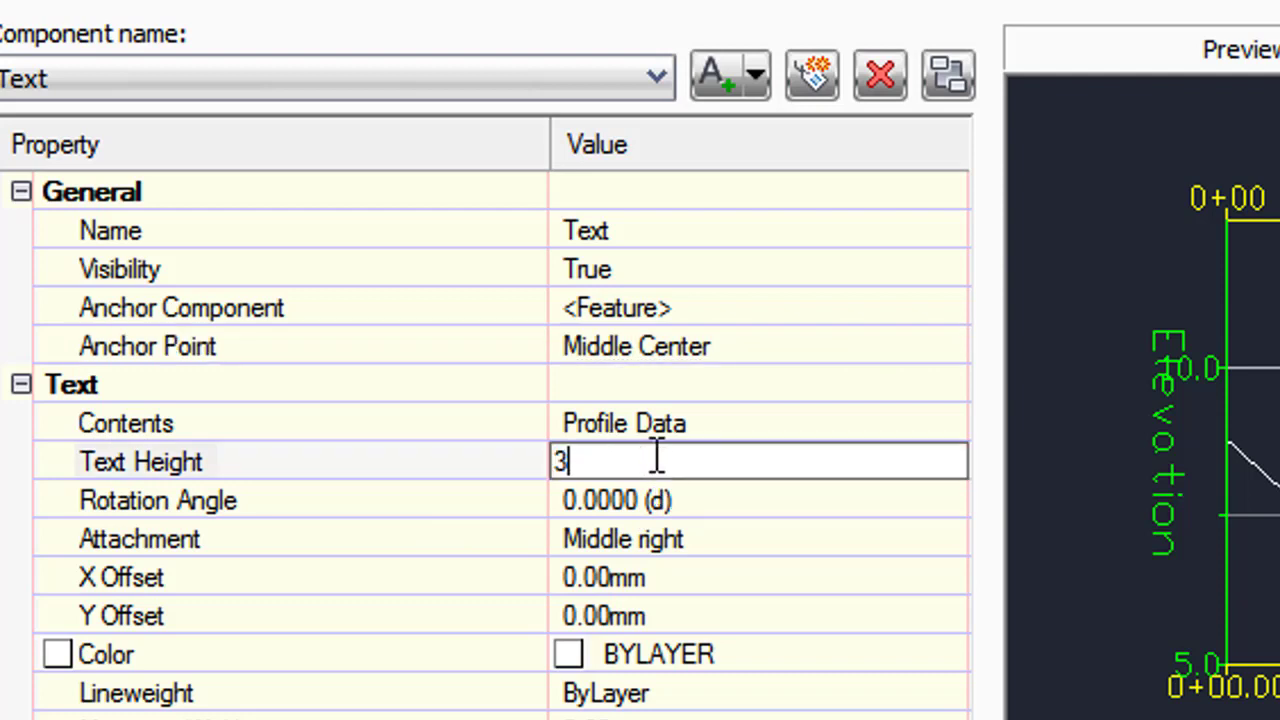
pyautogui.click(630, 550)
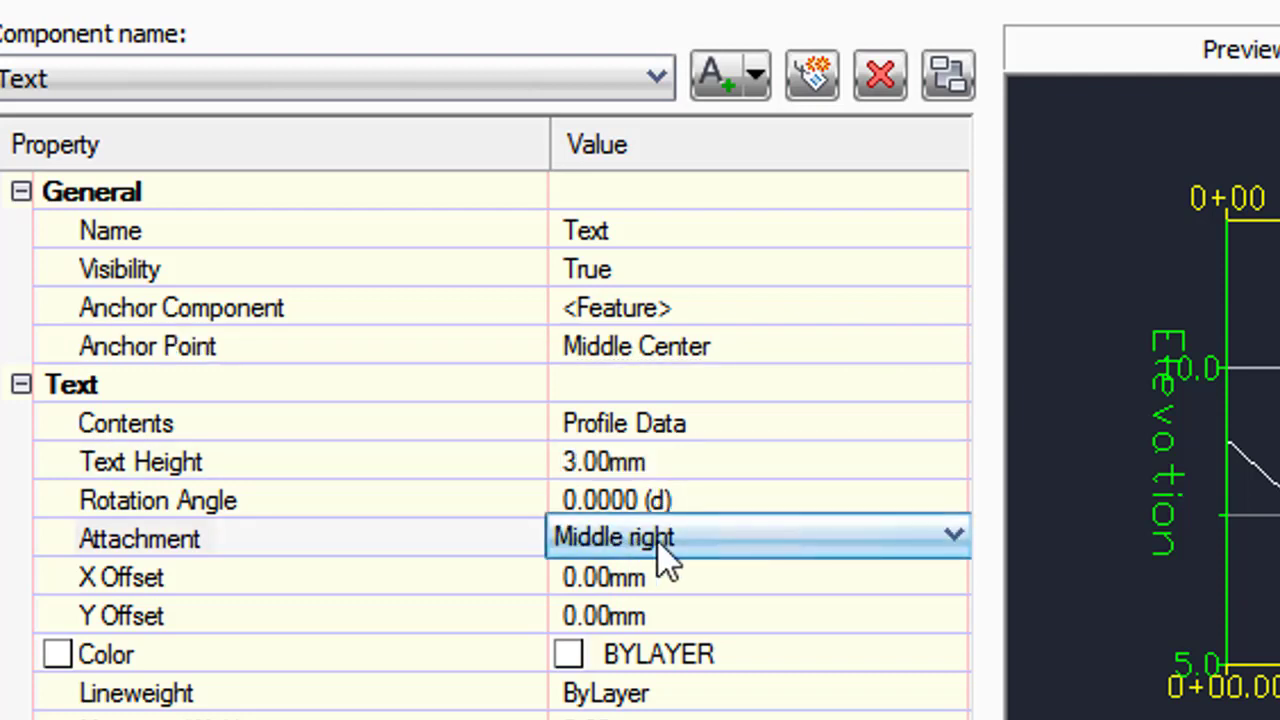
pyautogui.click(910, 550)
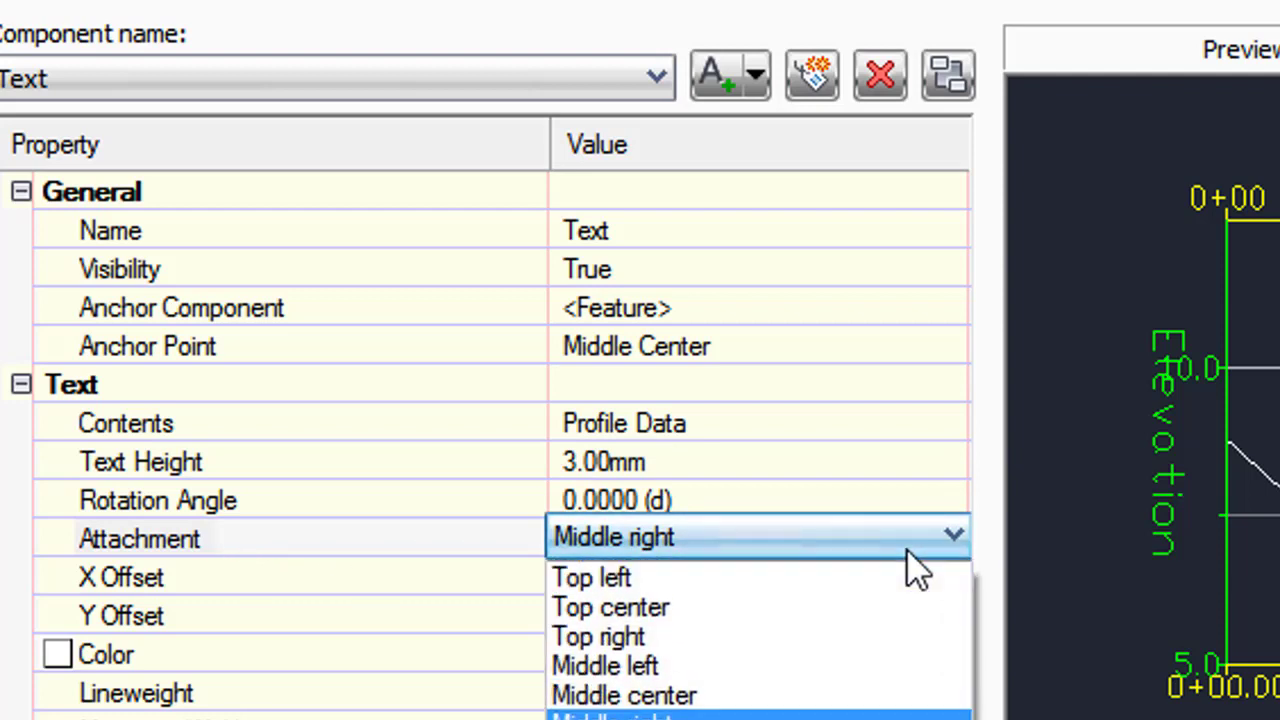
pyautogui.click(680, 695)
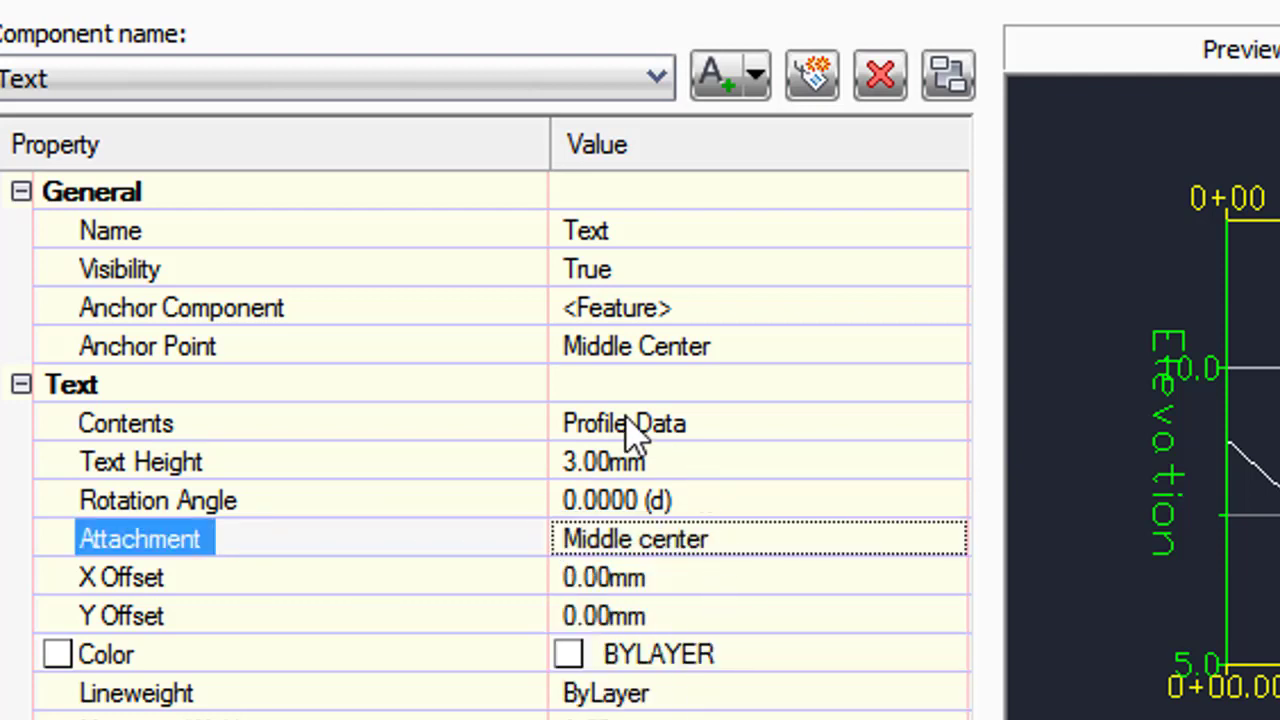
pyautogui.click(660, 430)
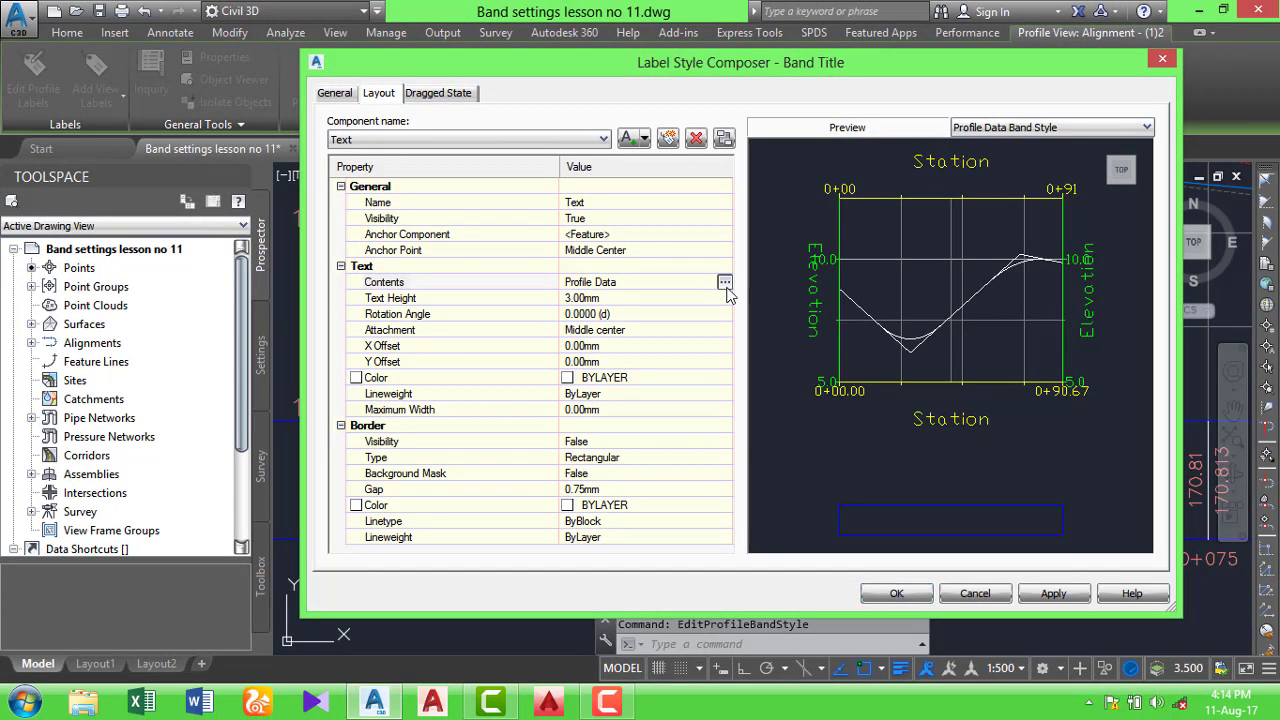
pyautogui.click(724, 283)
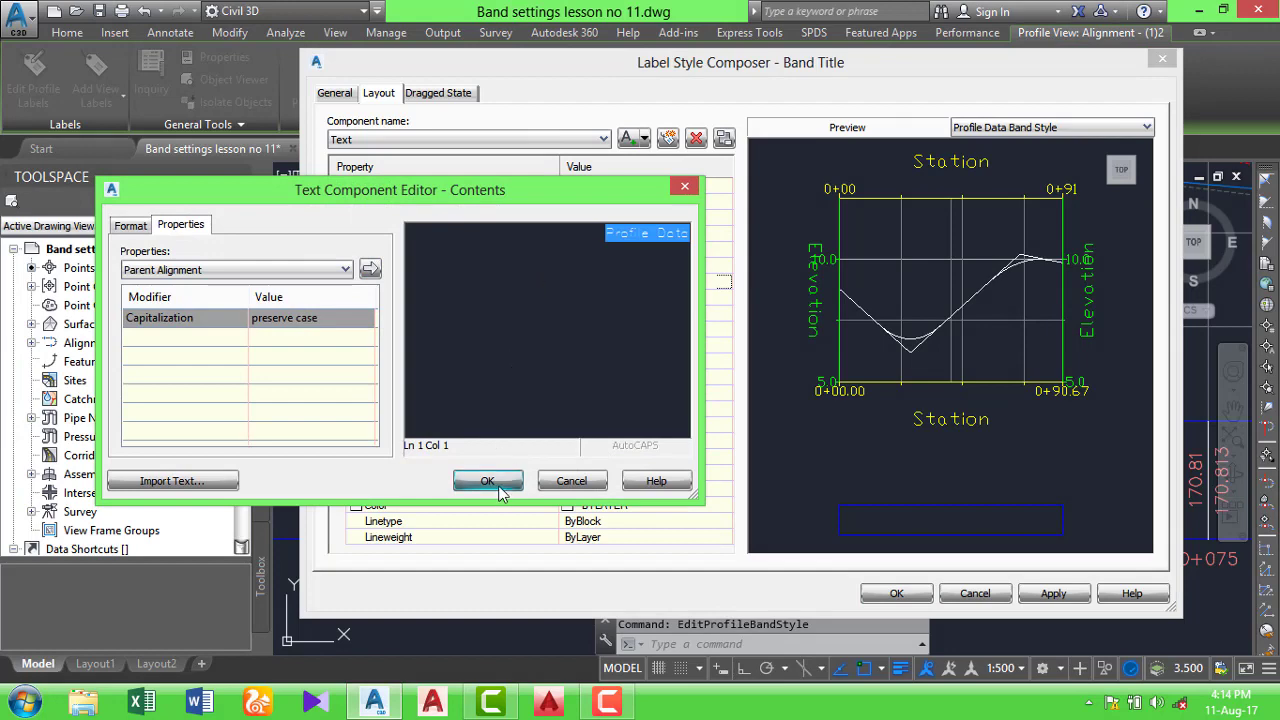
pyautogui.click(588, 483)
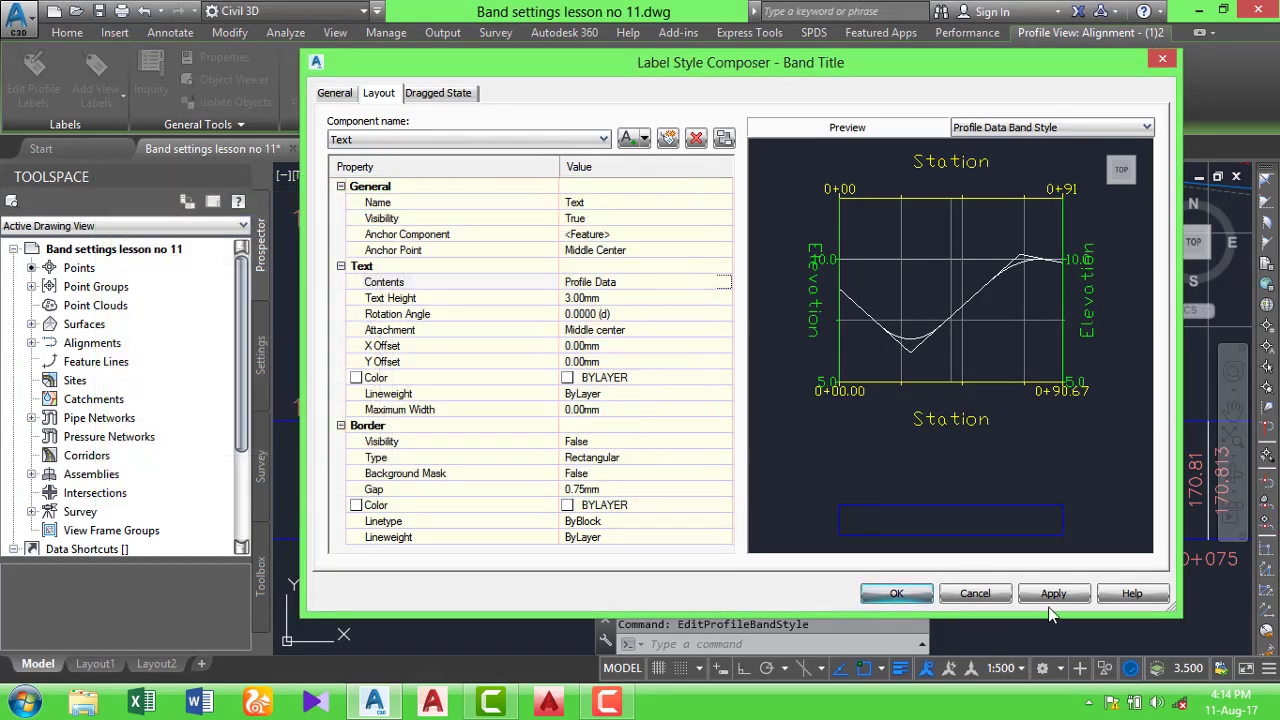
# Finish the title label, check display colours, and open the Major Station label composer
pyautogui.click(895, 594)
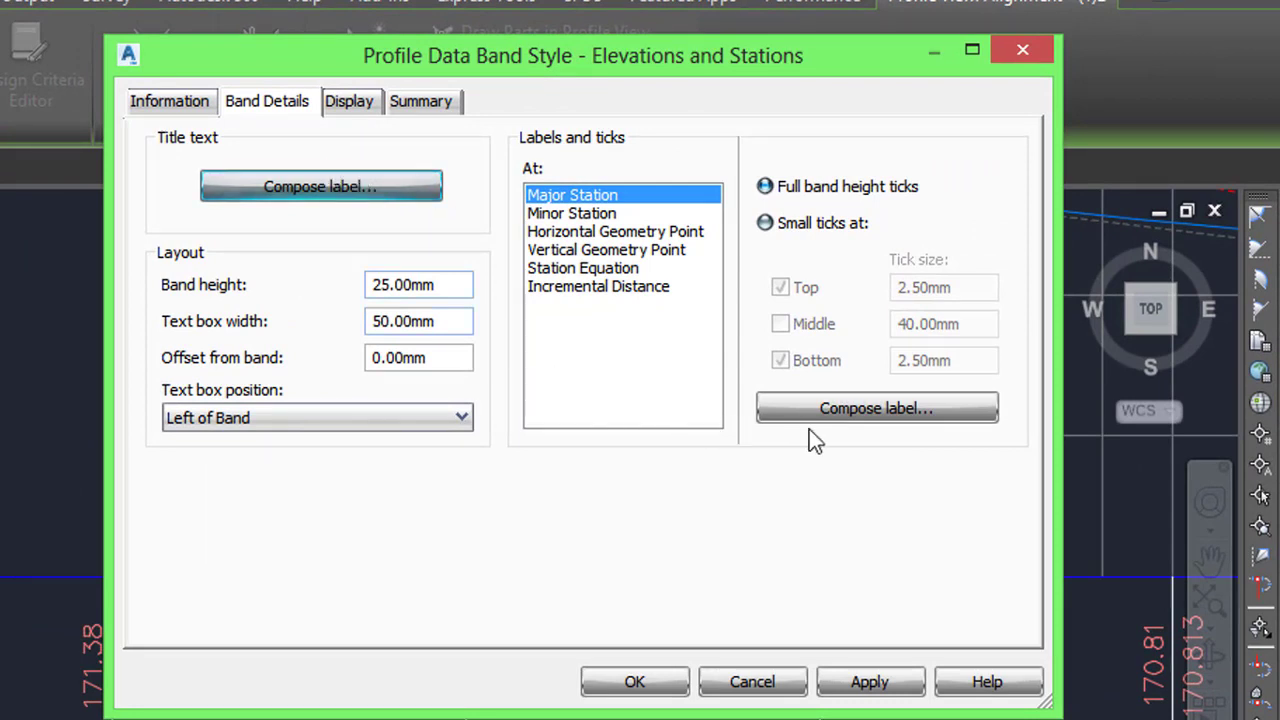
pyautogui.click(350, 102)
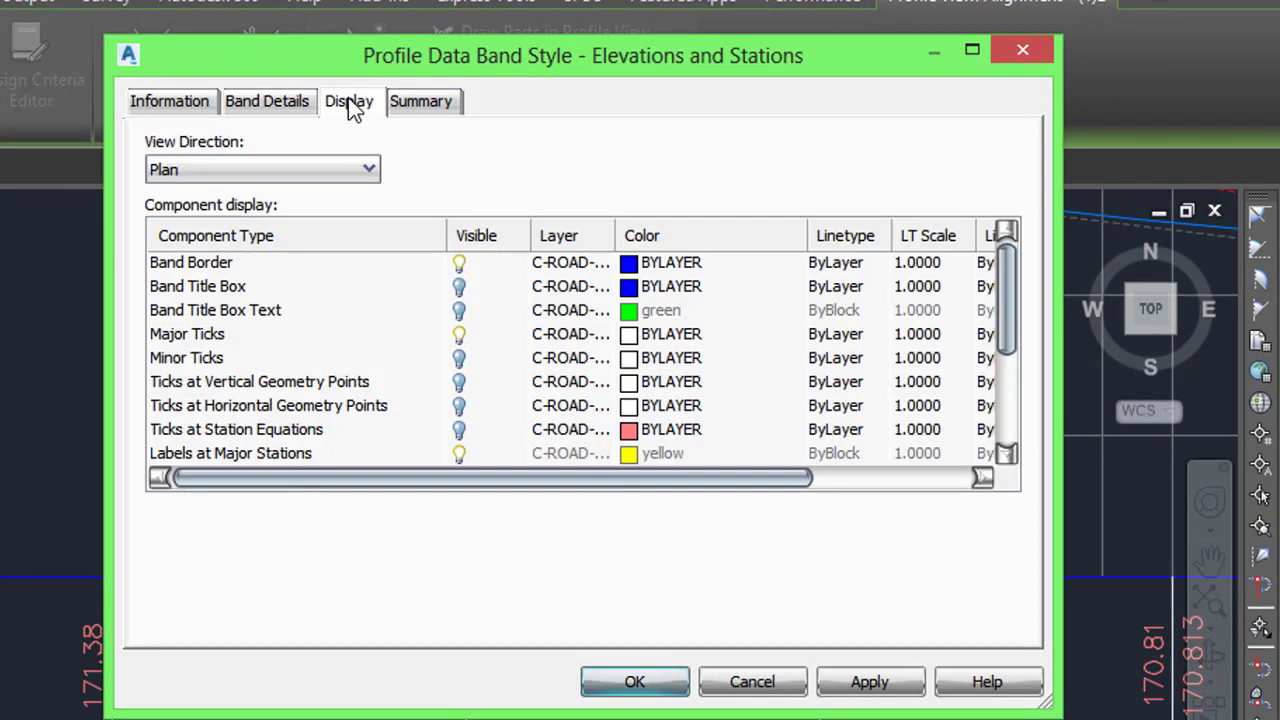
pyautogui.click(268, 102)
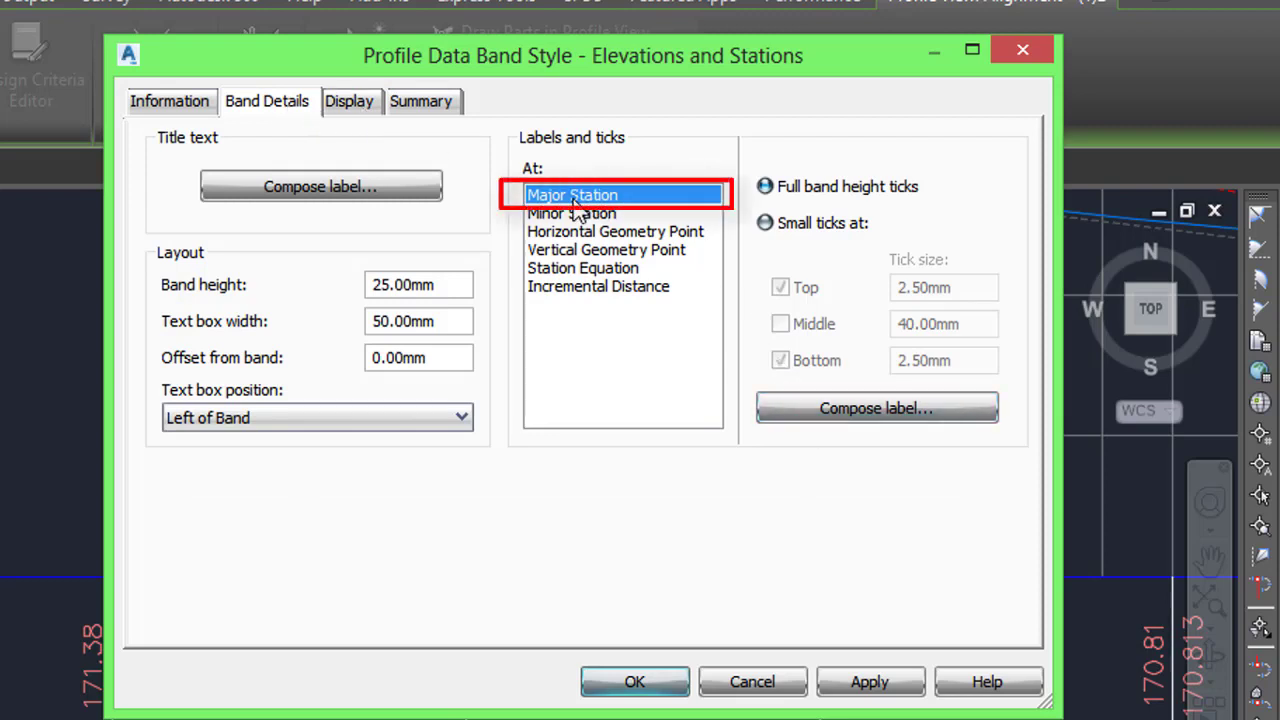
pyautogui.click(812, 420)
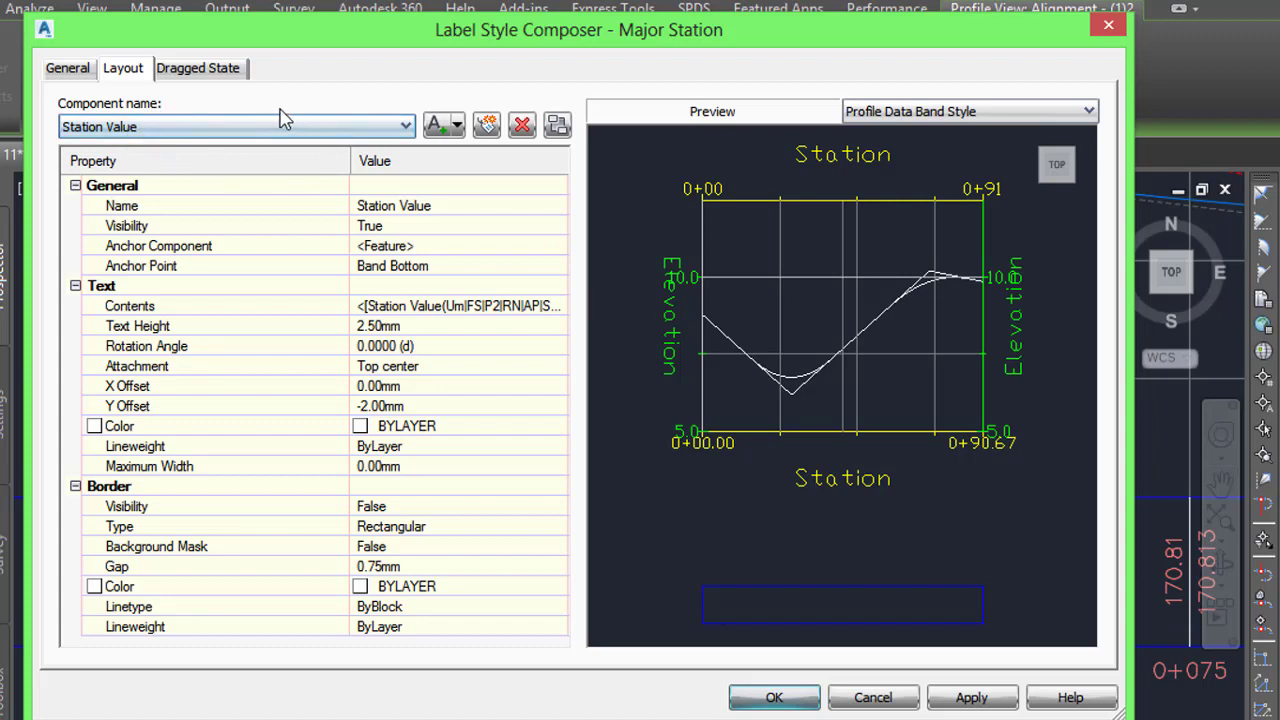
# Switch to the EG Elevation component and type NSL: before its elevation field
pyautogui.click(386, 131)
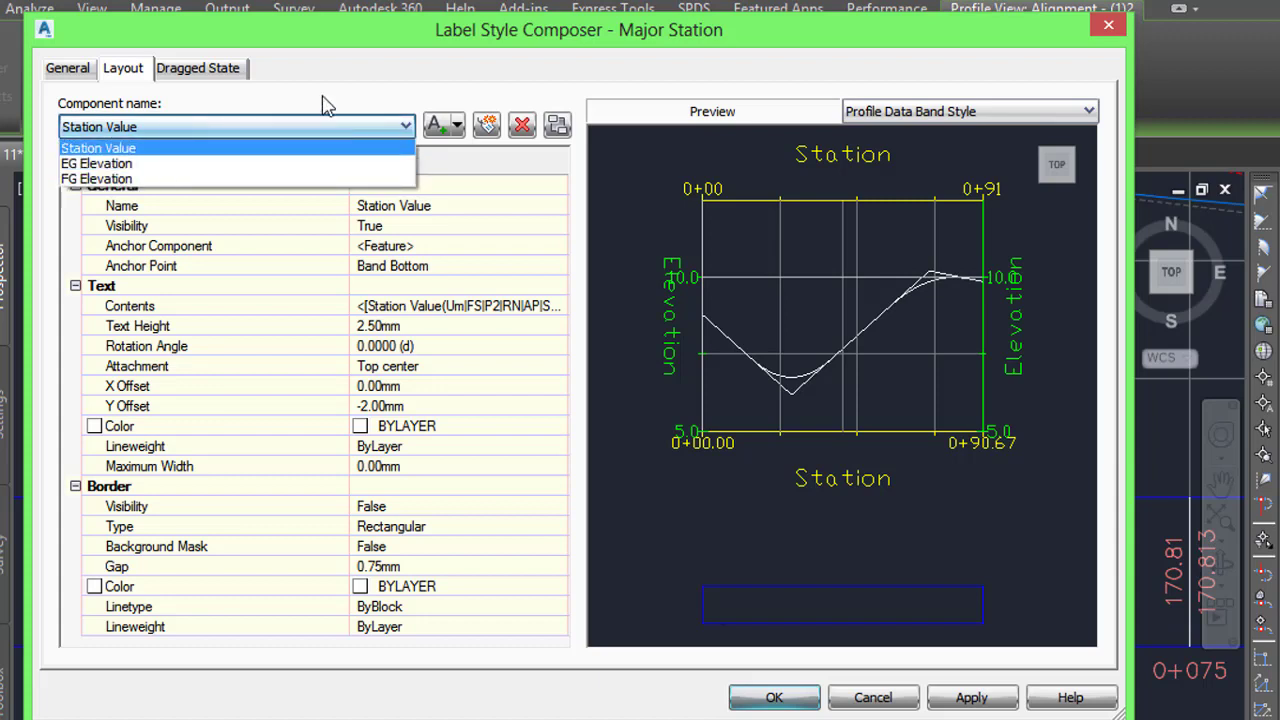
pyautogui.click(400, 127)
pyautogui.click(400, 127)
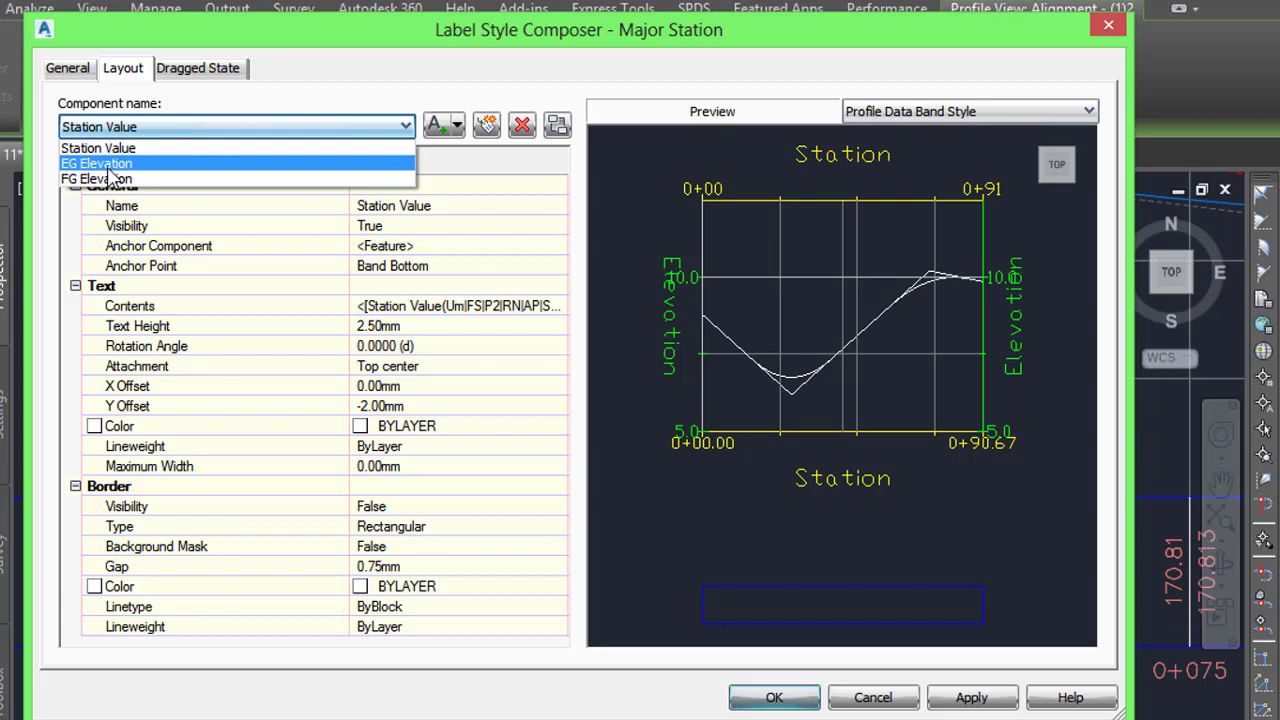
pyautogui.click(109, 168)
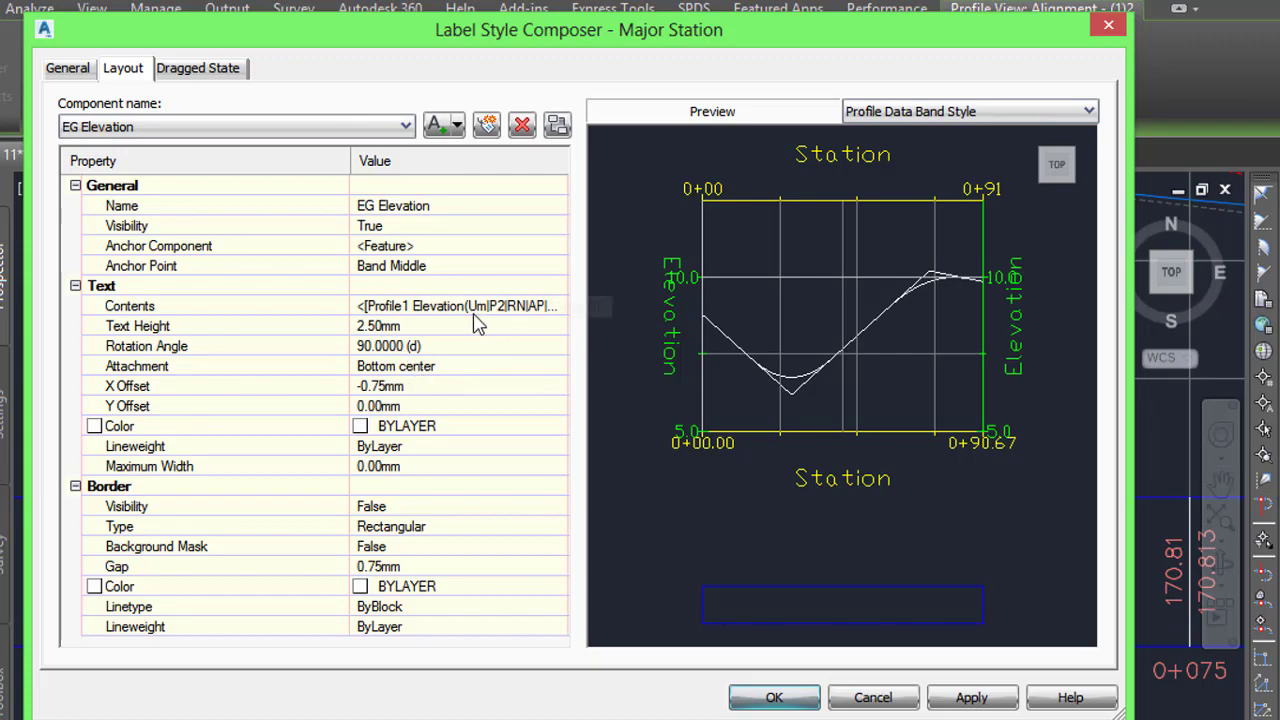
pyautogui.click(450, 306)
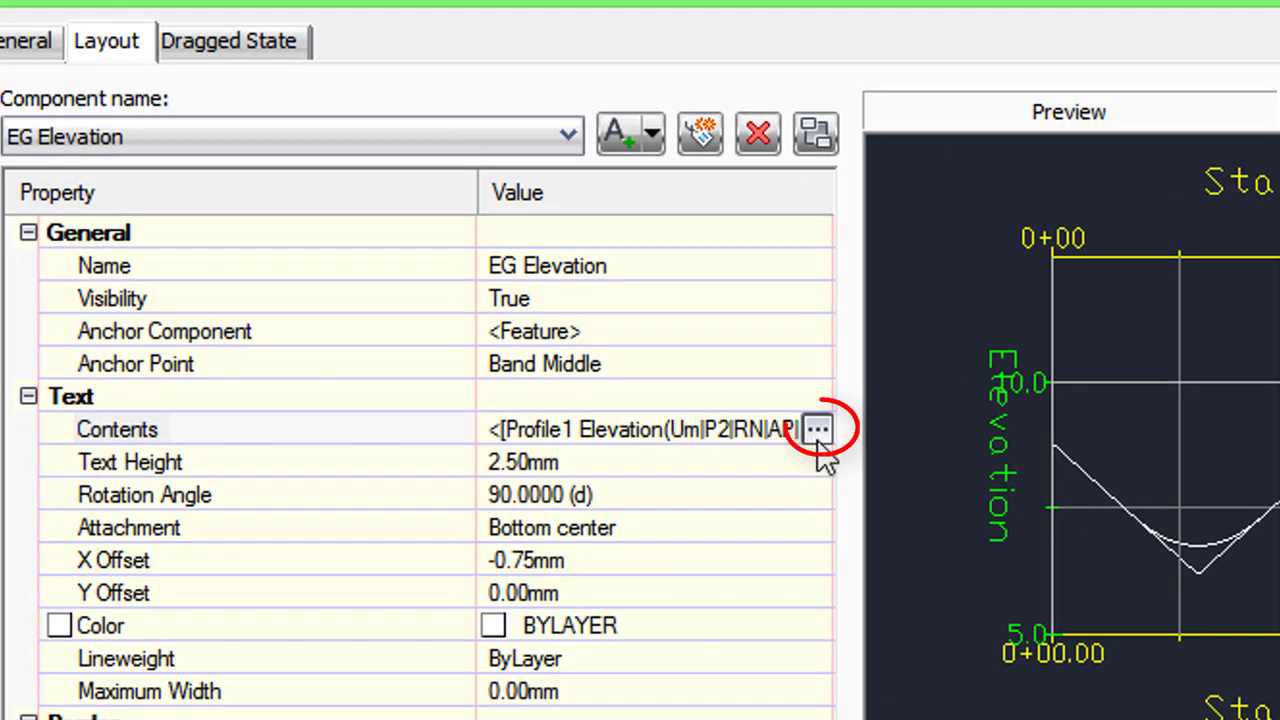
pyautogui.click(819, 438)
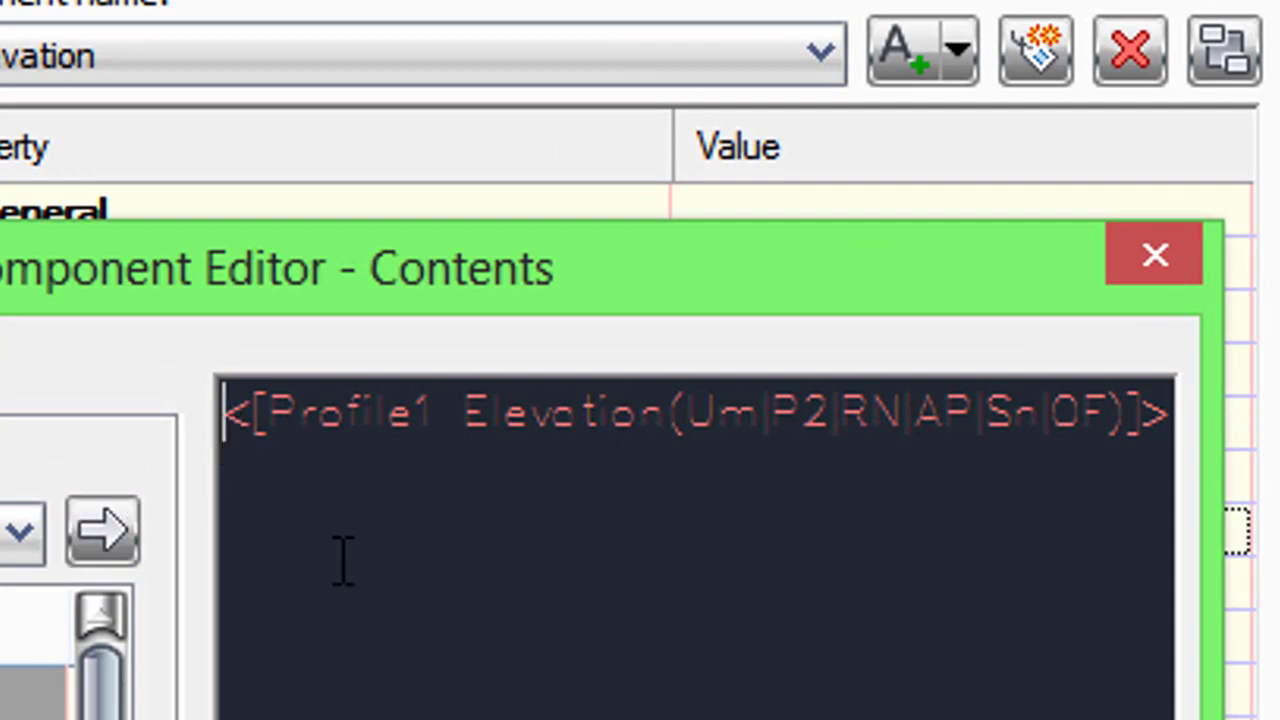
pyautogui.write('N')
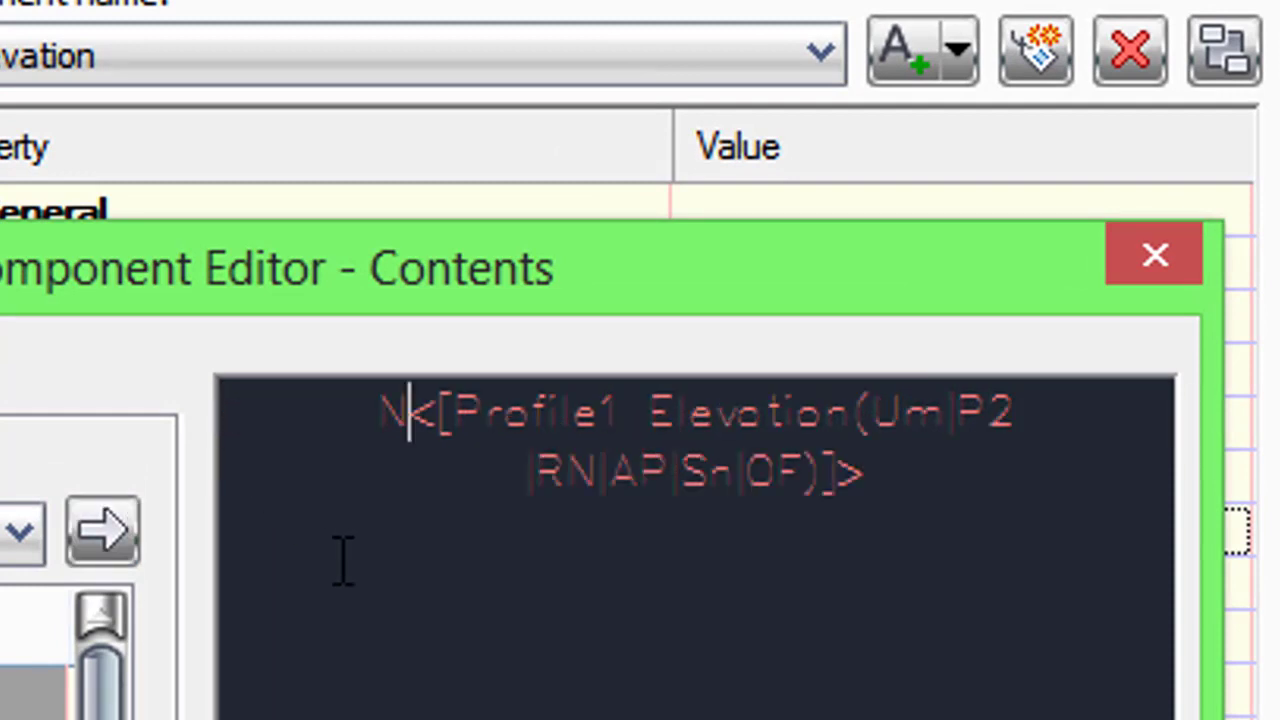
pyautogui.write('SL')
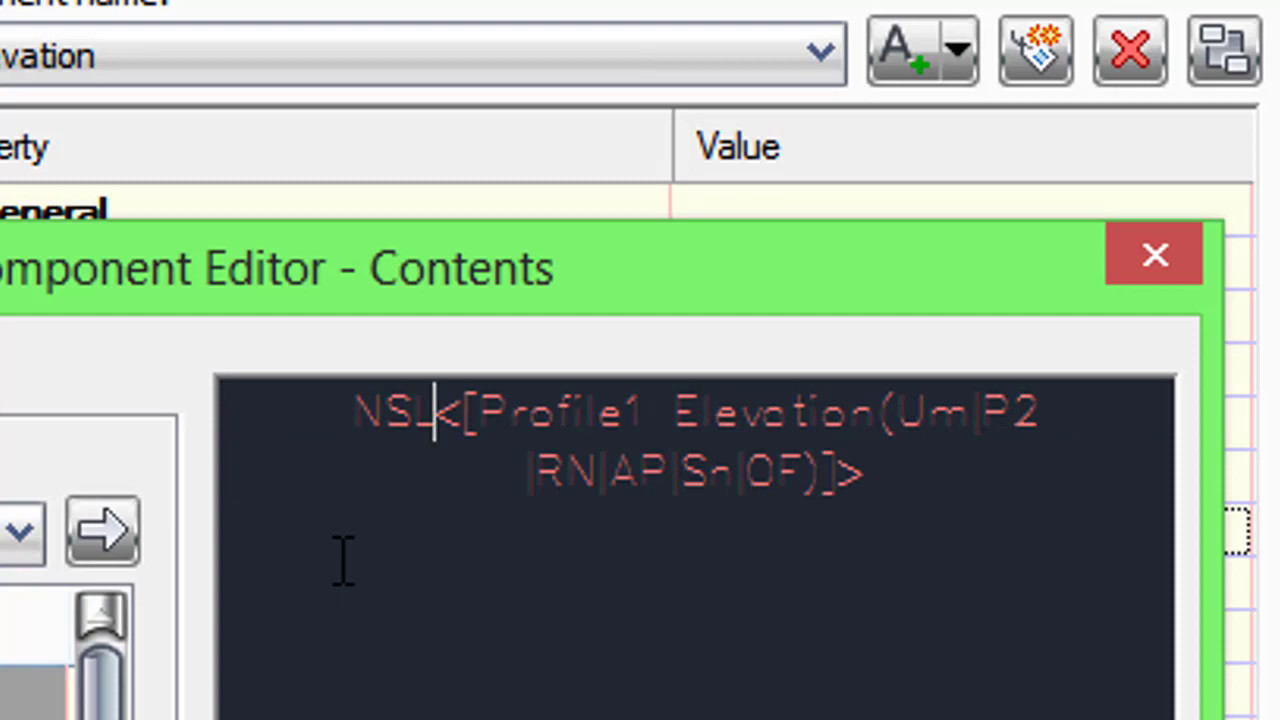
pyautogui.write(':')
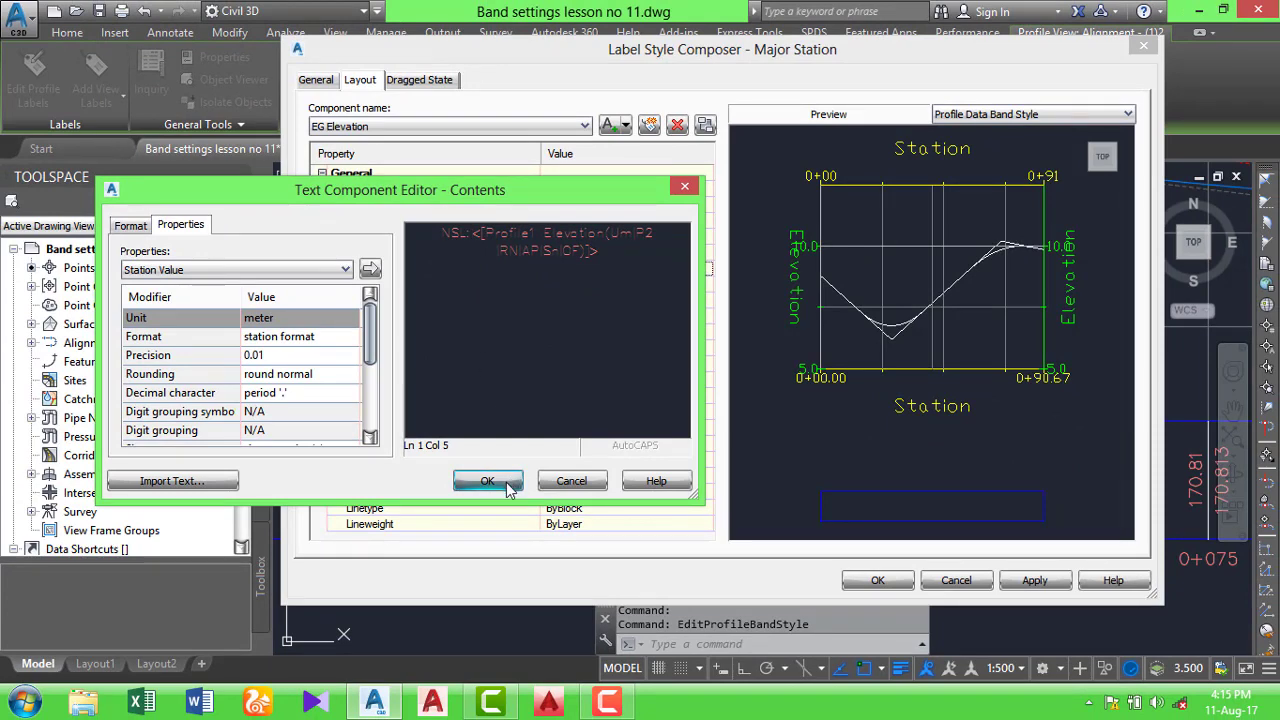
# Confirm NSL:, prefix the FG Elevation label with FRL:, and apply the composer changes
pyautogui.click(487, 481)
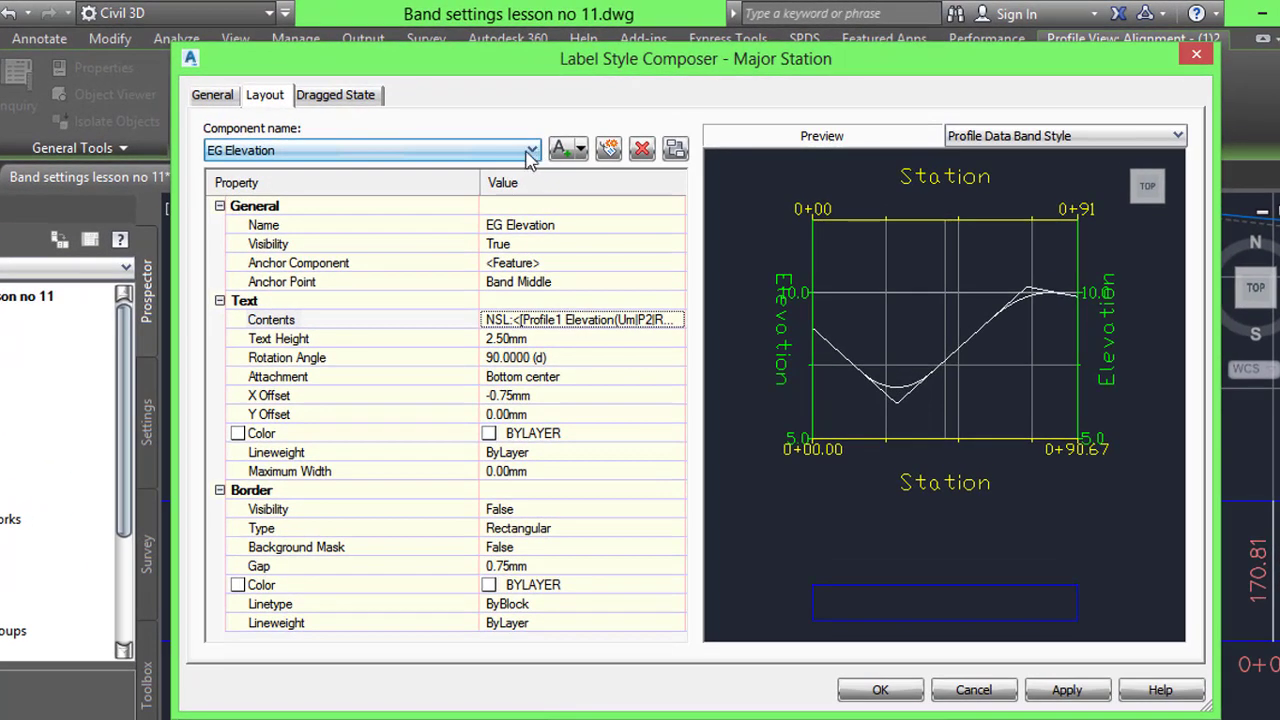
pyautogui.click(518, 152)
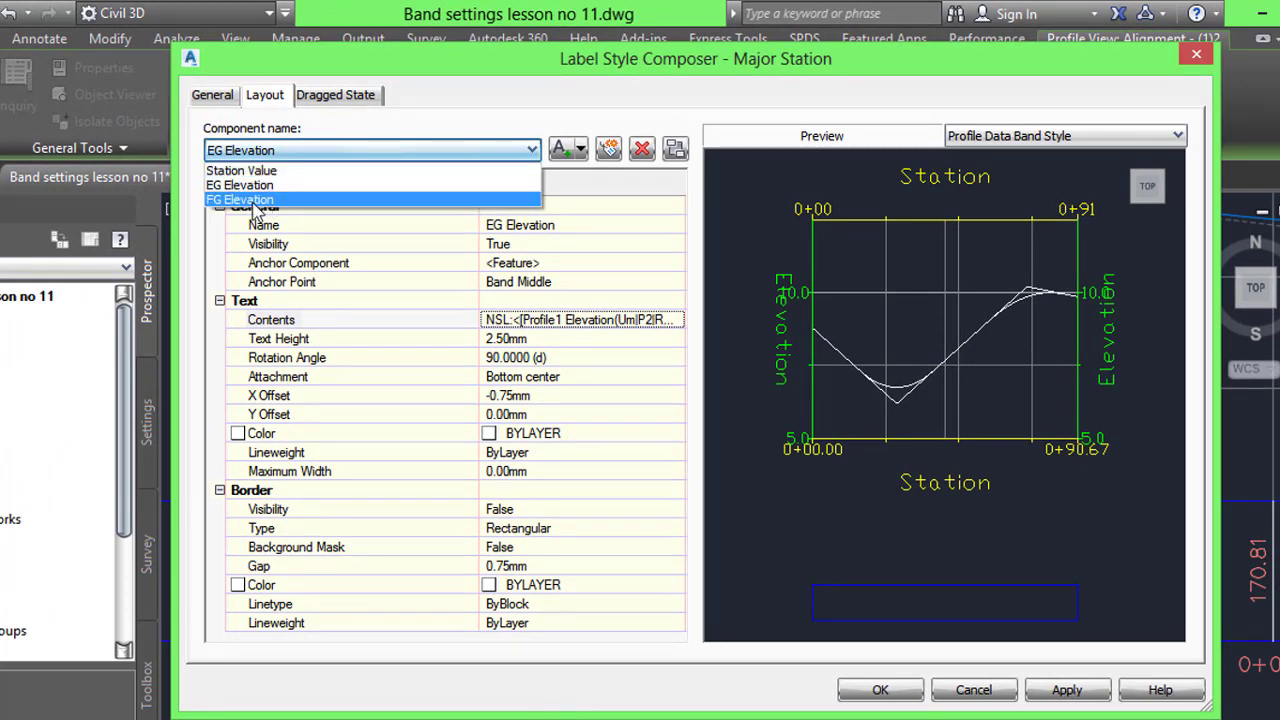
pyautogui.click(257, 200)
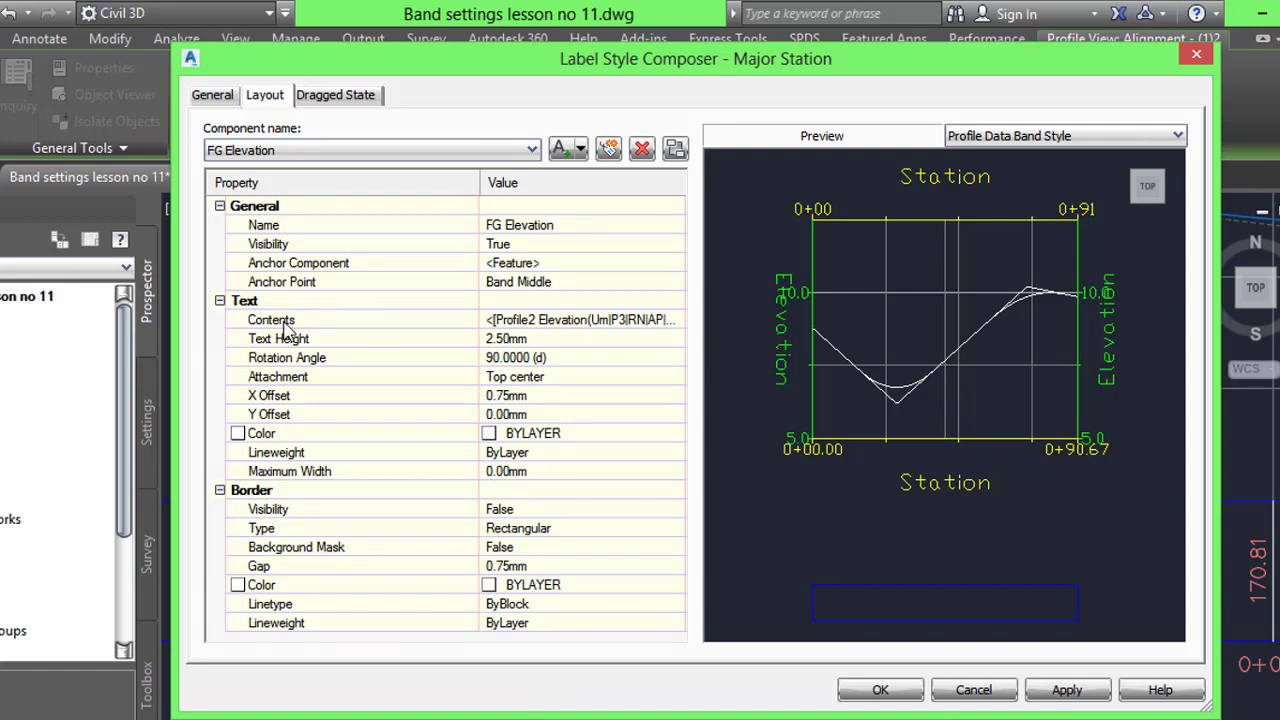
pyautogui.click(578, 328)
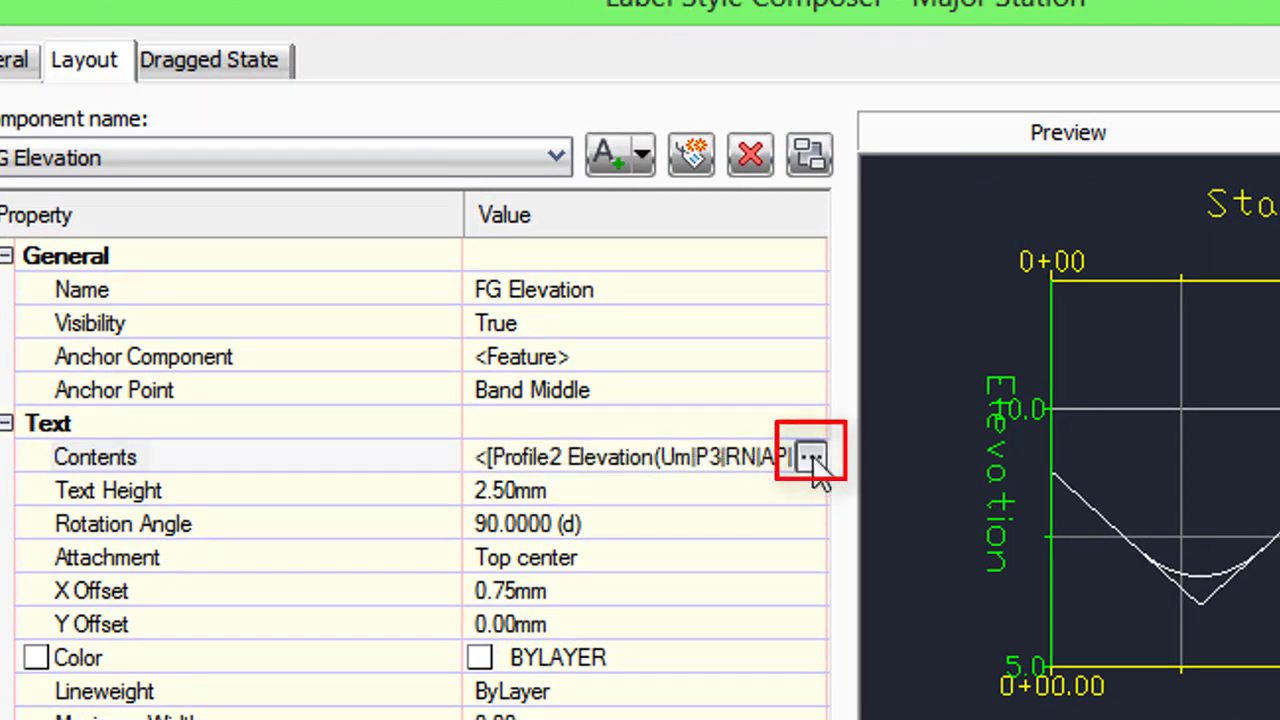
pyautogui.click(811, 456)
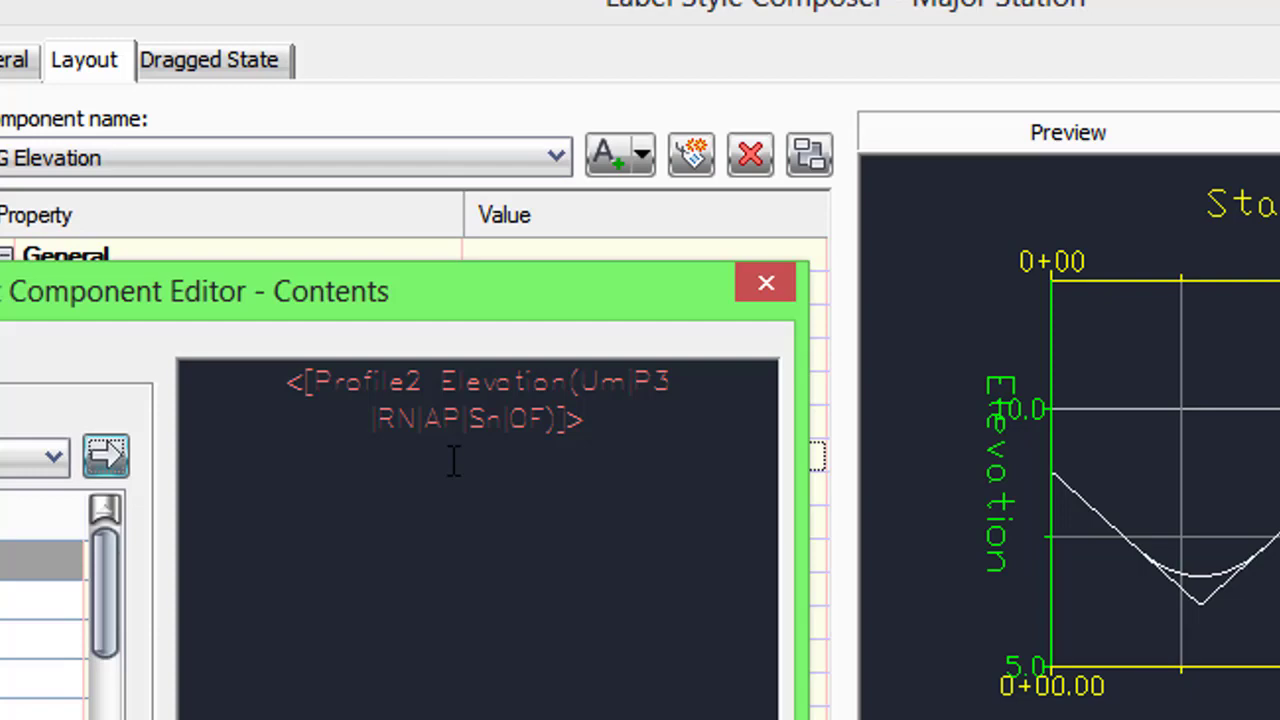
pyautogui.click(292, 388)
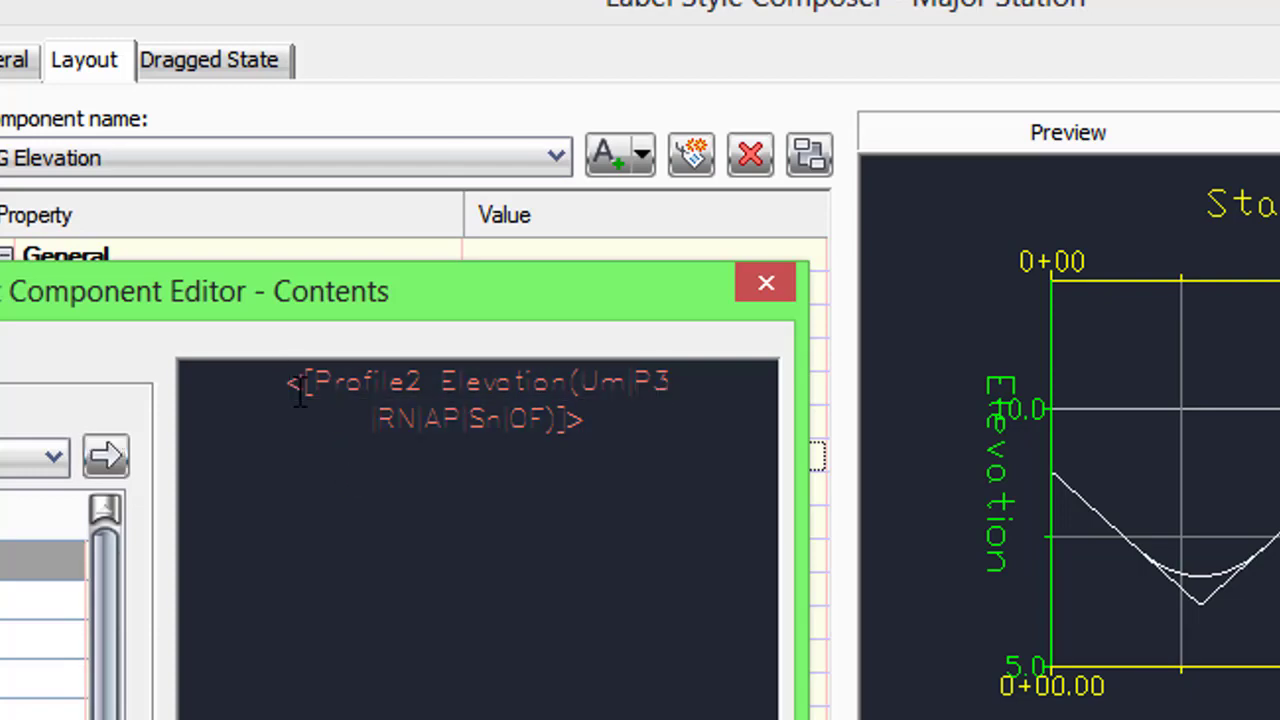
pyautogui.write('FR:')
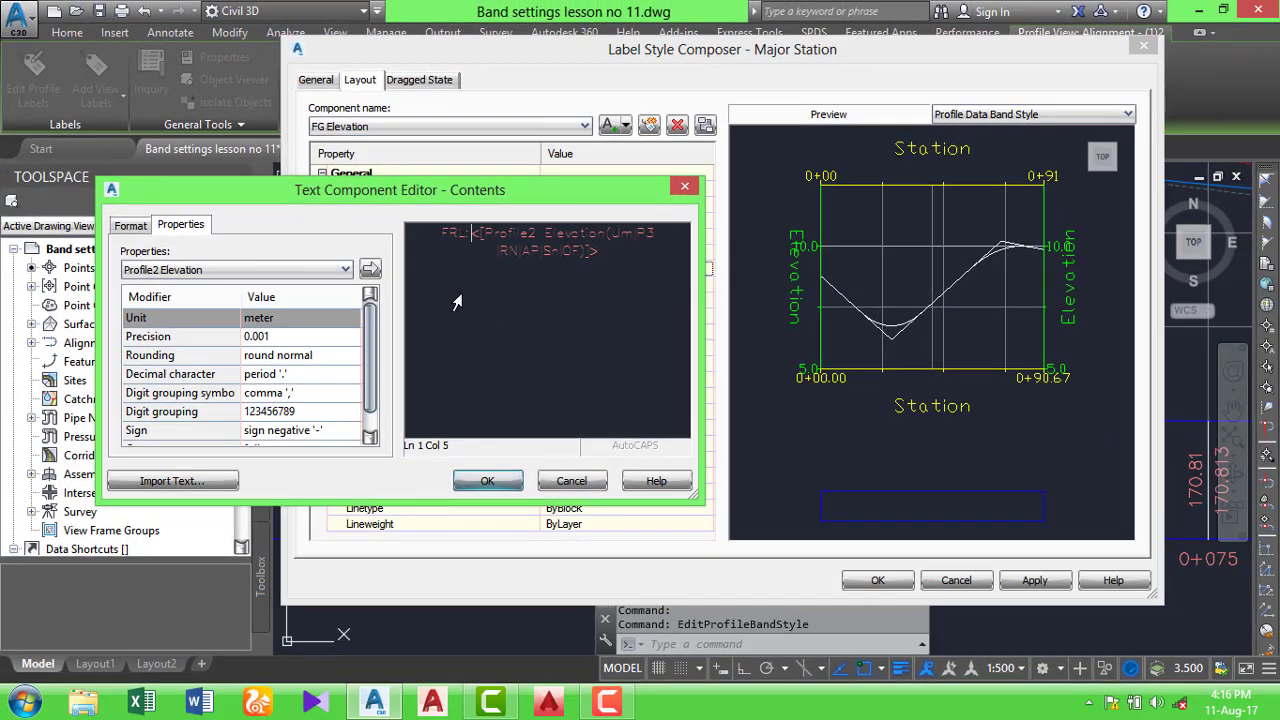
pyautogui.click(488, 481)
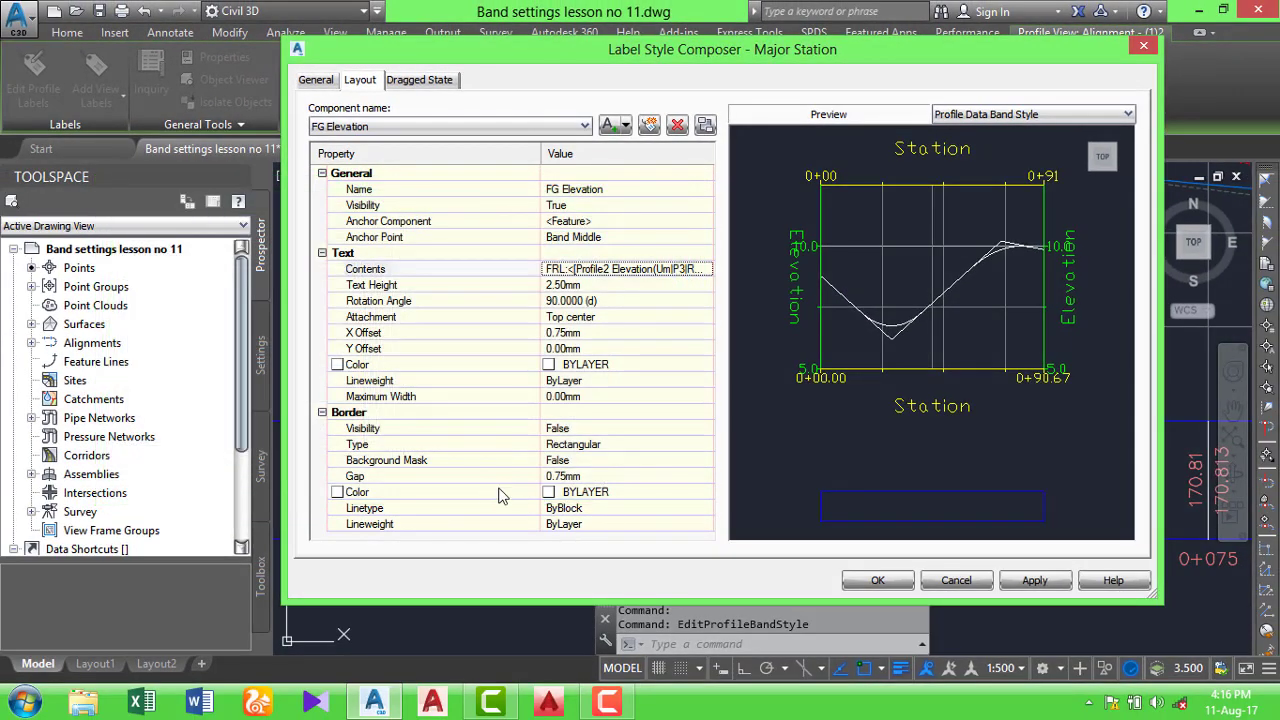
pyautogui.click(1036, 581)
pyautogui.click(877, 580)
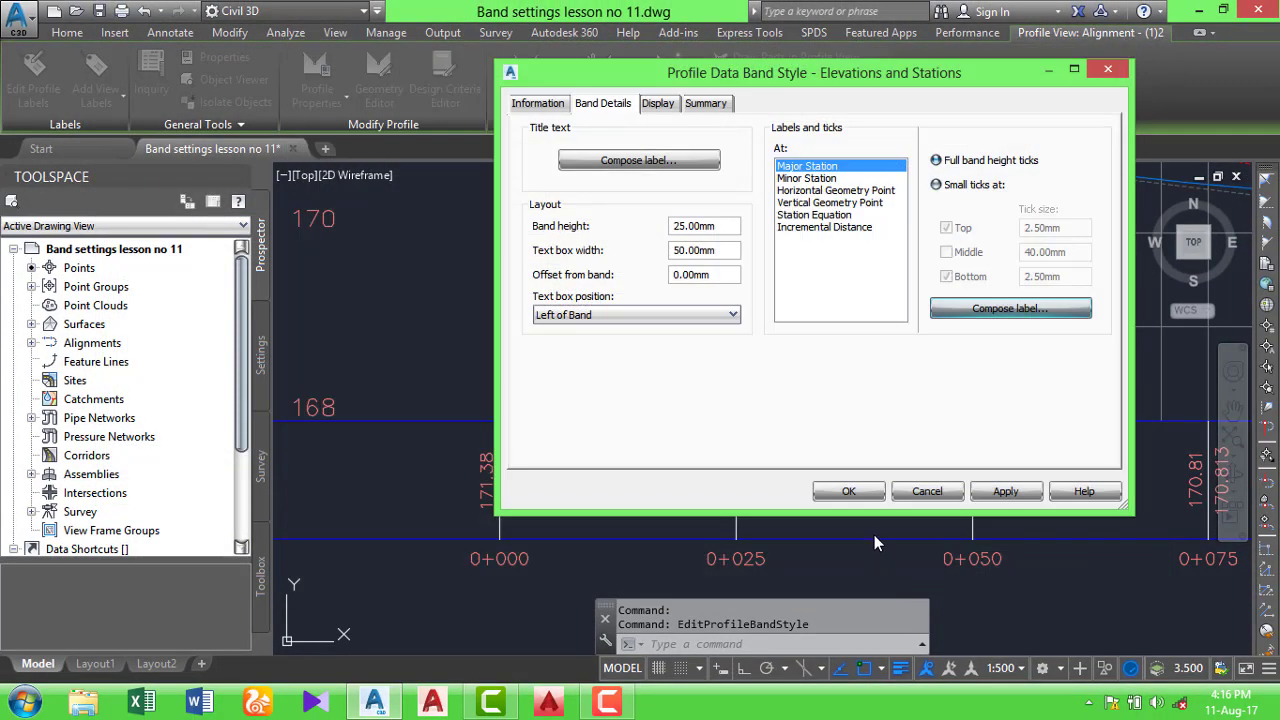
# Apply the band style and check the NSL and FRL labels at each station
pyautogui.click(1016, 498)
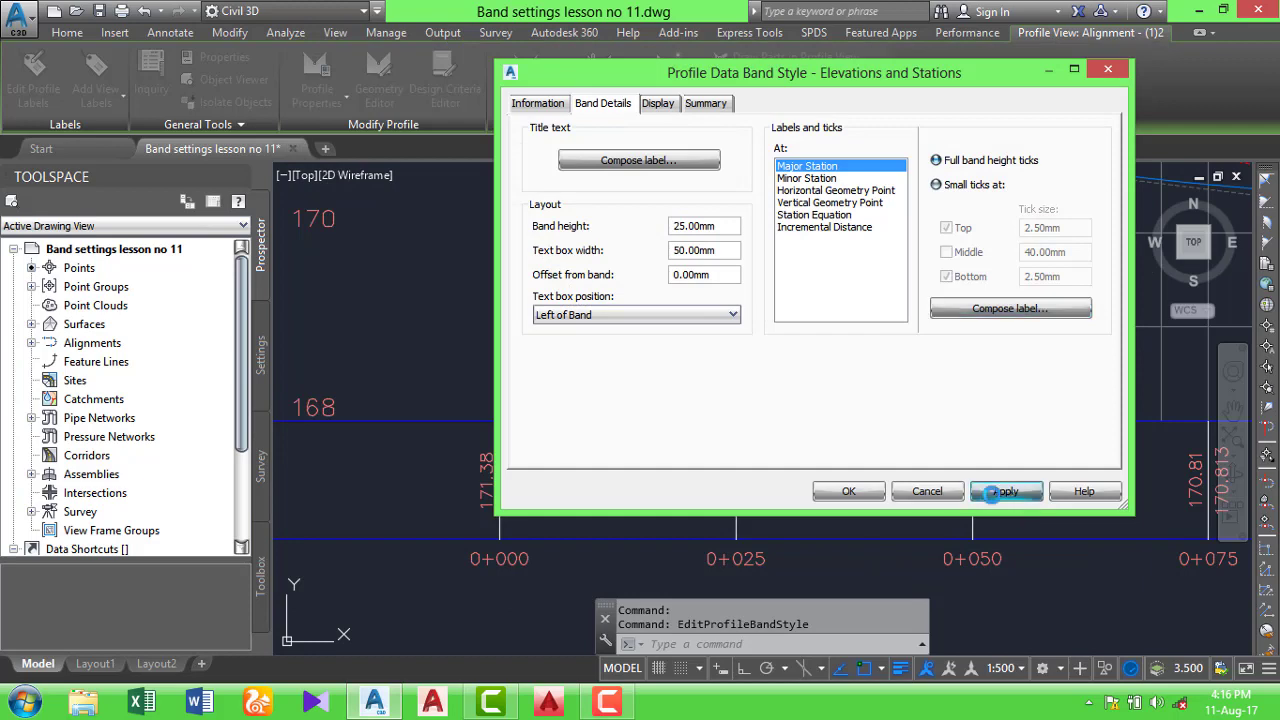
pyautogui.click(848, 492)
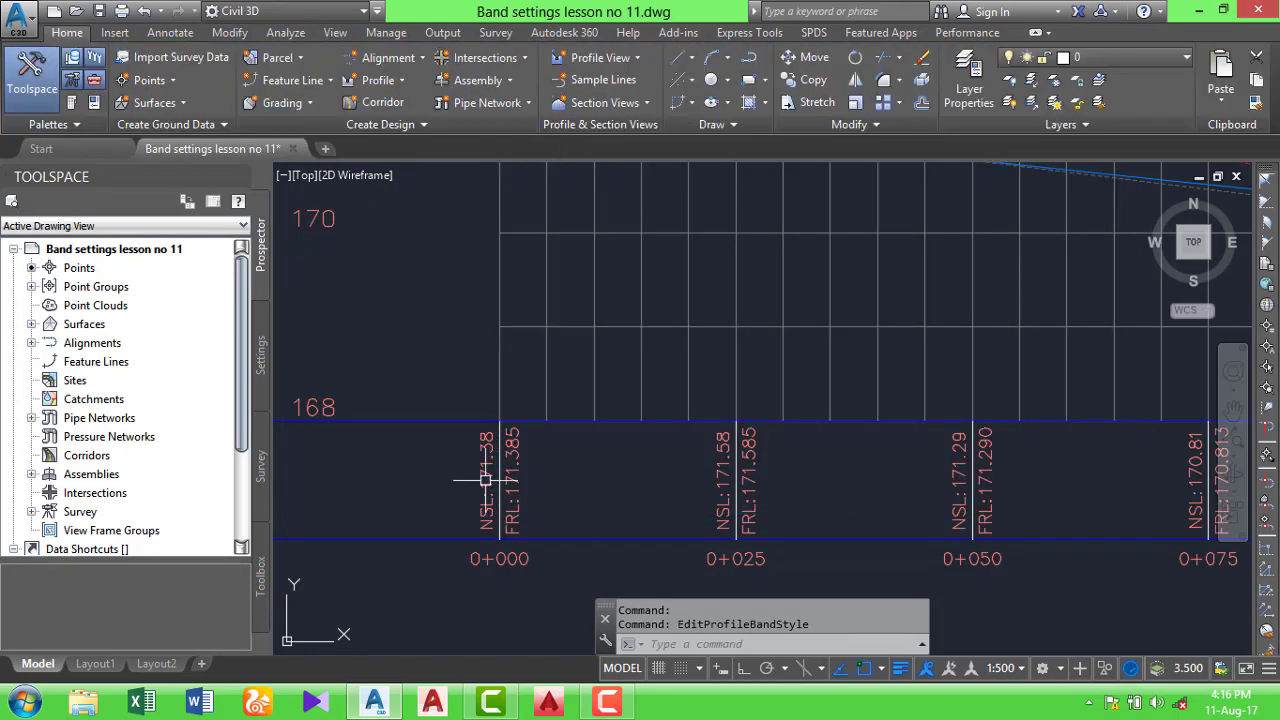
pyautogui.scroll(3, 514, 509)
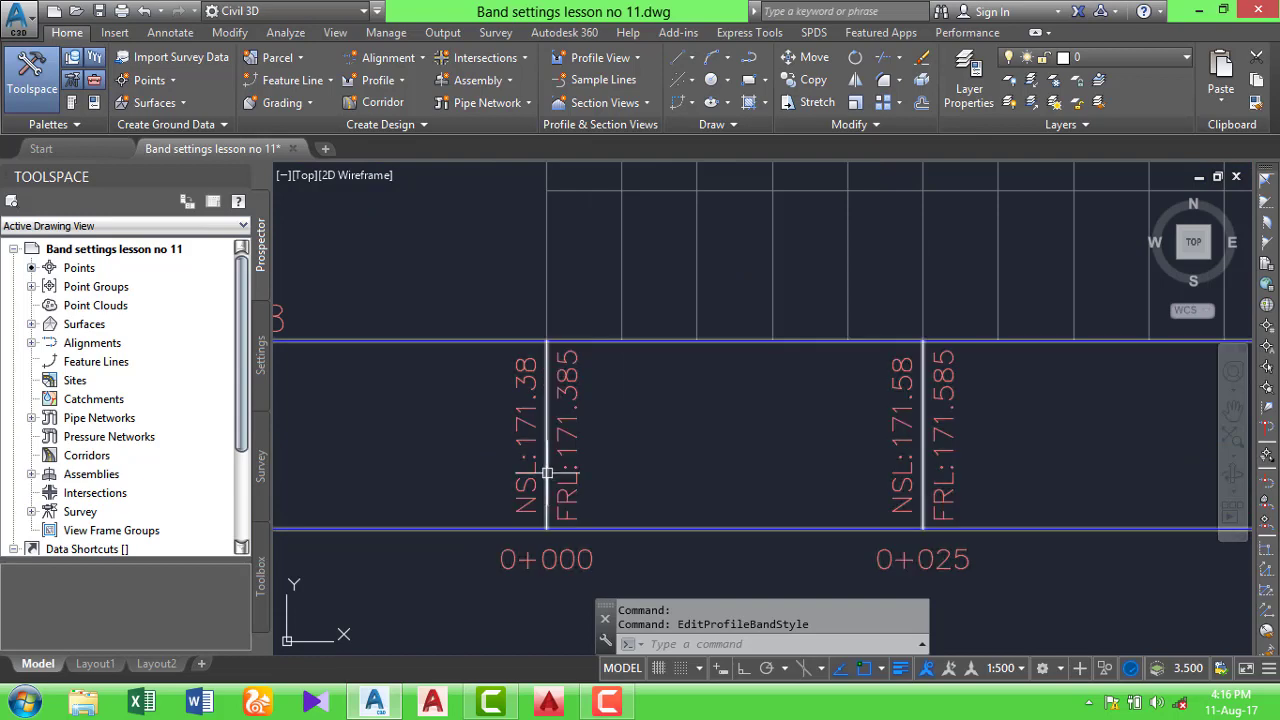
pyautogui.scroll(-5, 545, 438)
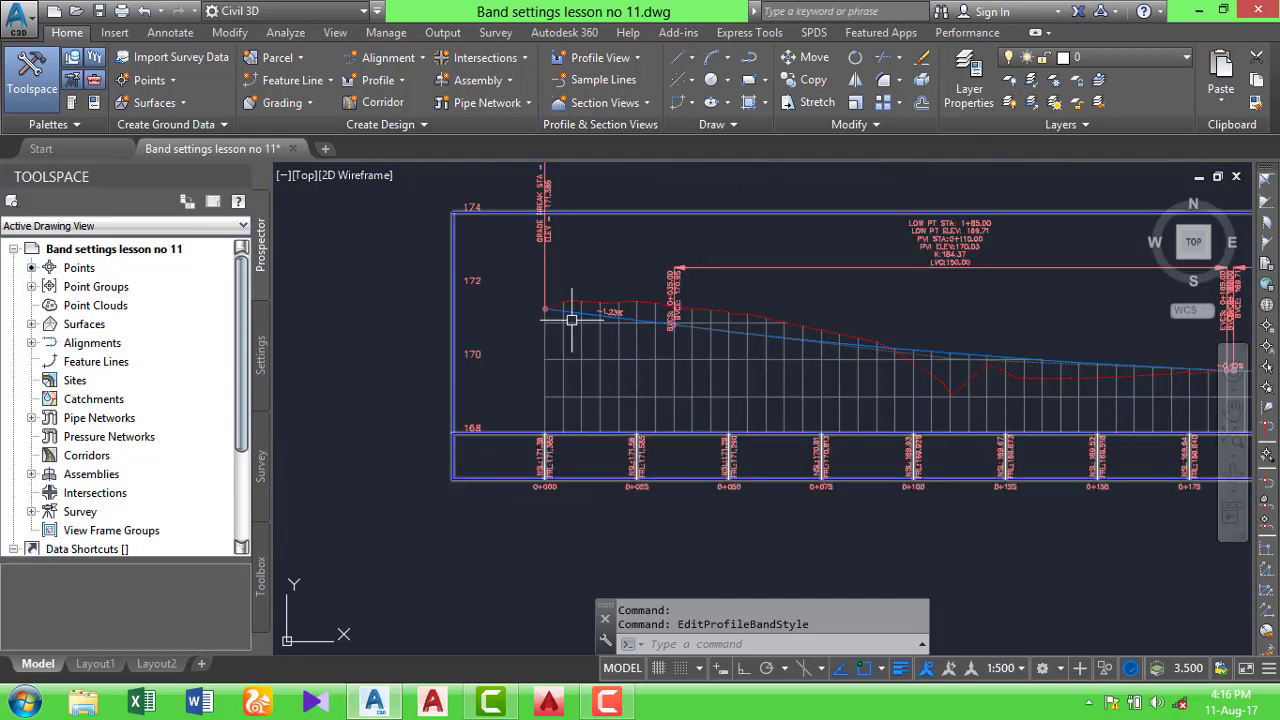
pyautogui.scroll(2, 571, 320)
pyautogui.moveTo(571, 305); pyautogui.dragTo(571, 261, button='middle')
# Stretch Profile1's start point at 0+000 upward so the first grade reads -1.12%
pyautogui.click(571, 247)
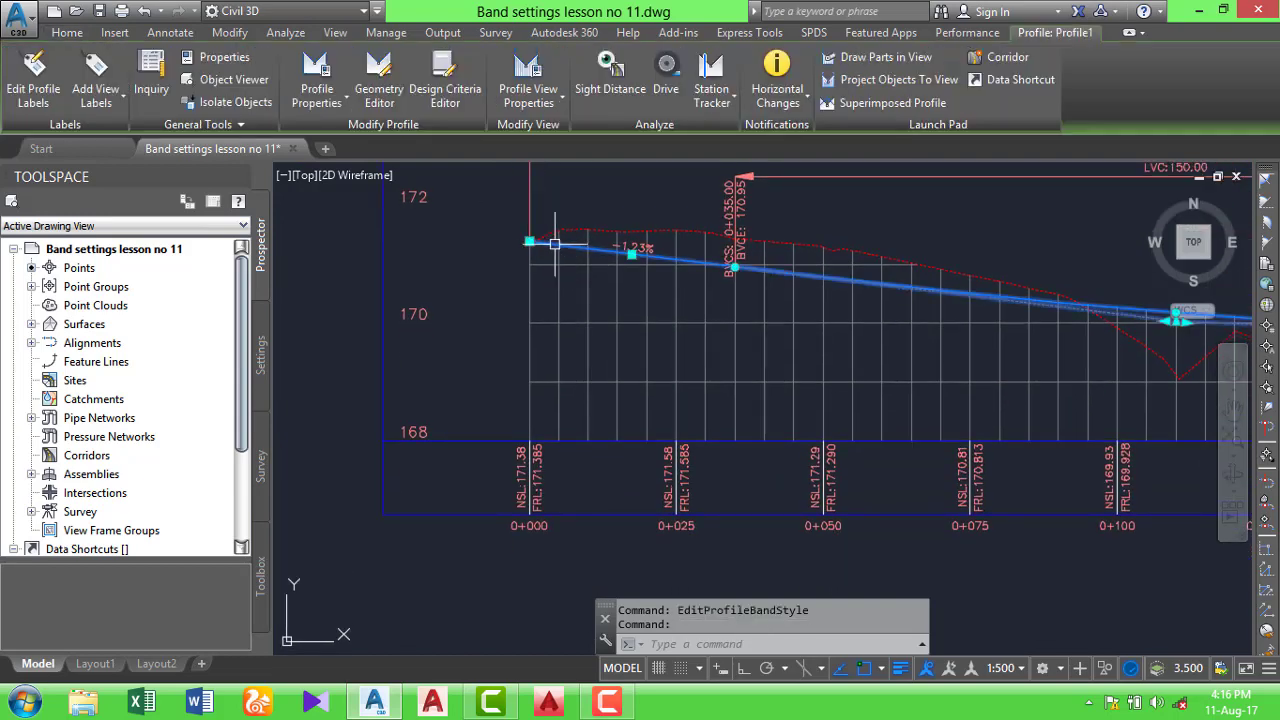
pyautogui.click(529, 241)
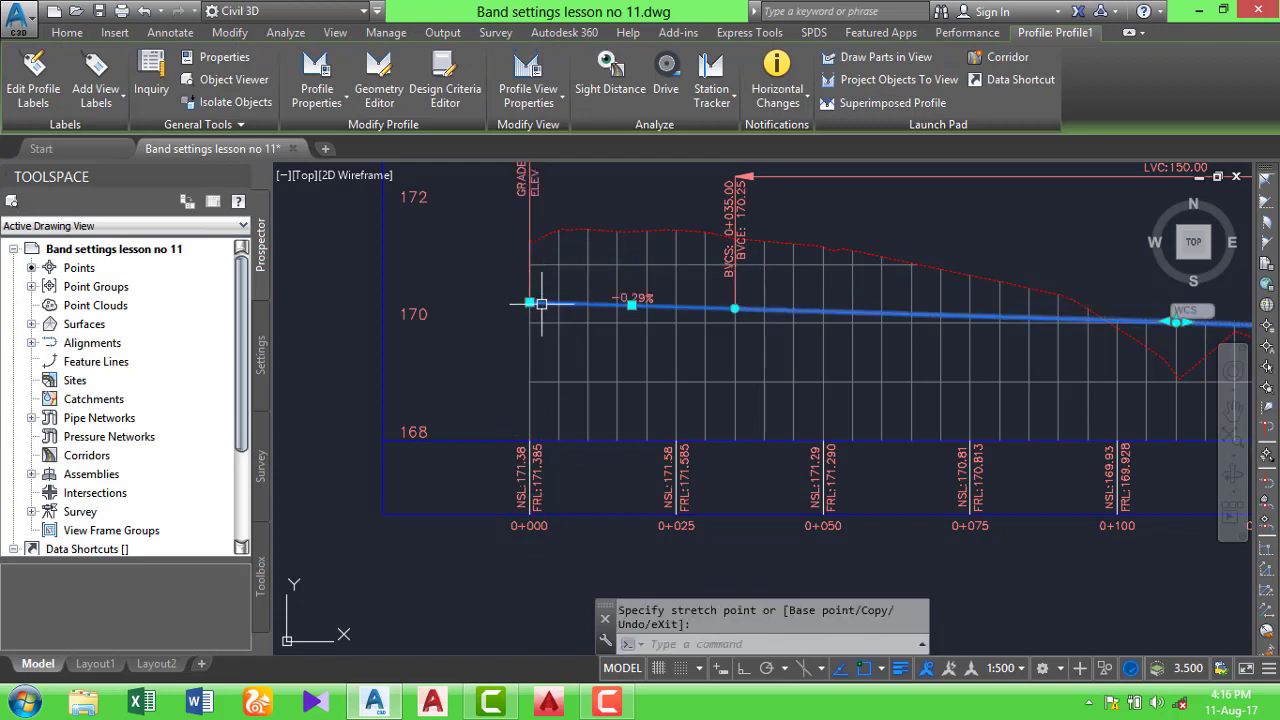
pyautogui.scroll(2, 527, 302)
pyautogui.click(527, 302)
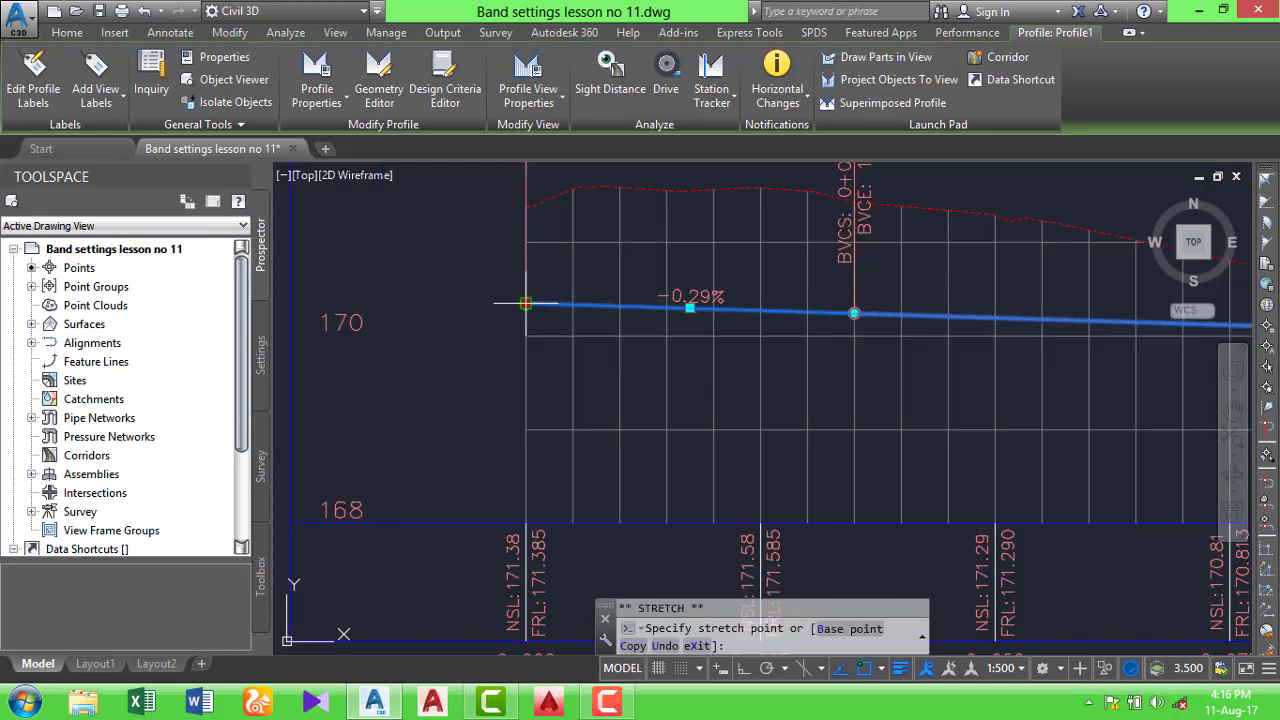
pyautogui.click(526, 215)
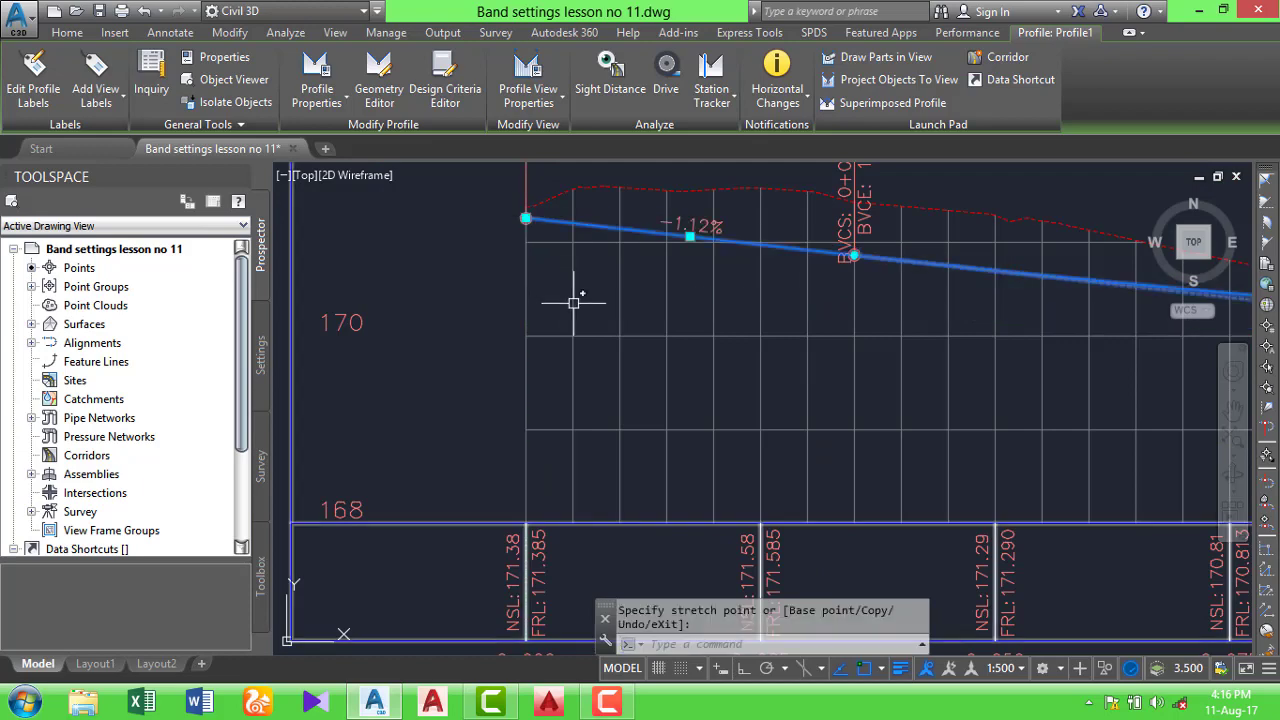
pyautogui.press('Escape')
pyautogui.scroll(-3, 580, 295)
pyautogui.moveTo(580, 295); pyautogui.dragTo(565, 338, button='middle')
# In Profile View Properties, set the Profile Data band's Profile2 to Profile1 and apply
pyautogui.click(540, 343)
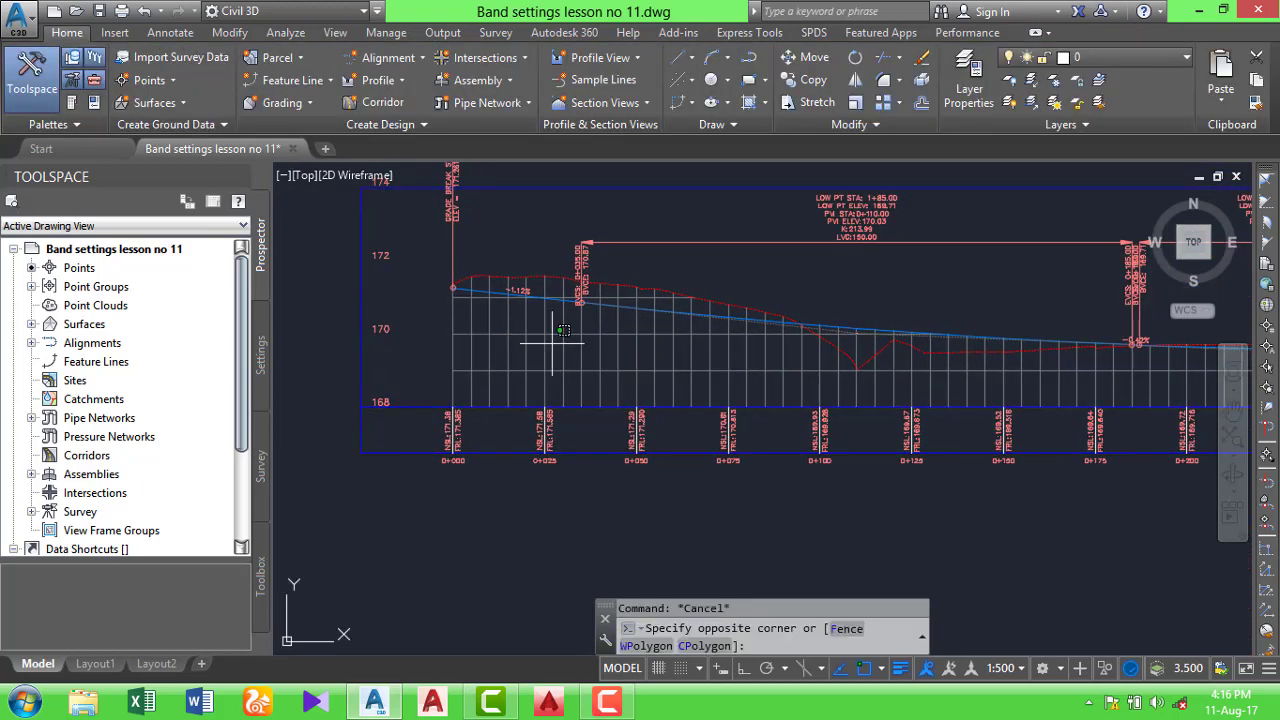
pyautogui.click(547, 346)
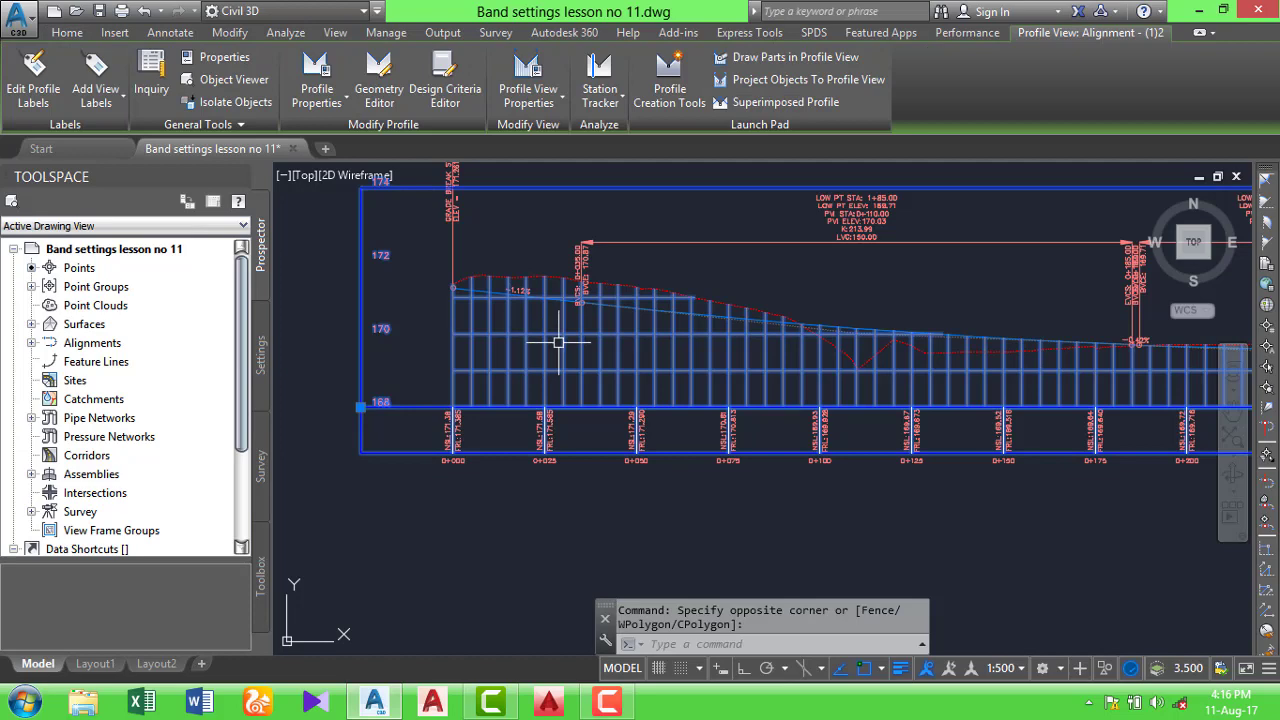
pyautogui.rightClick(558, 342)
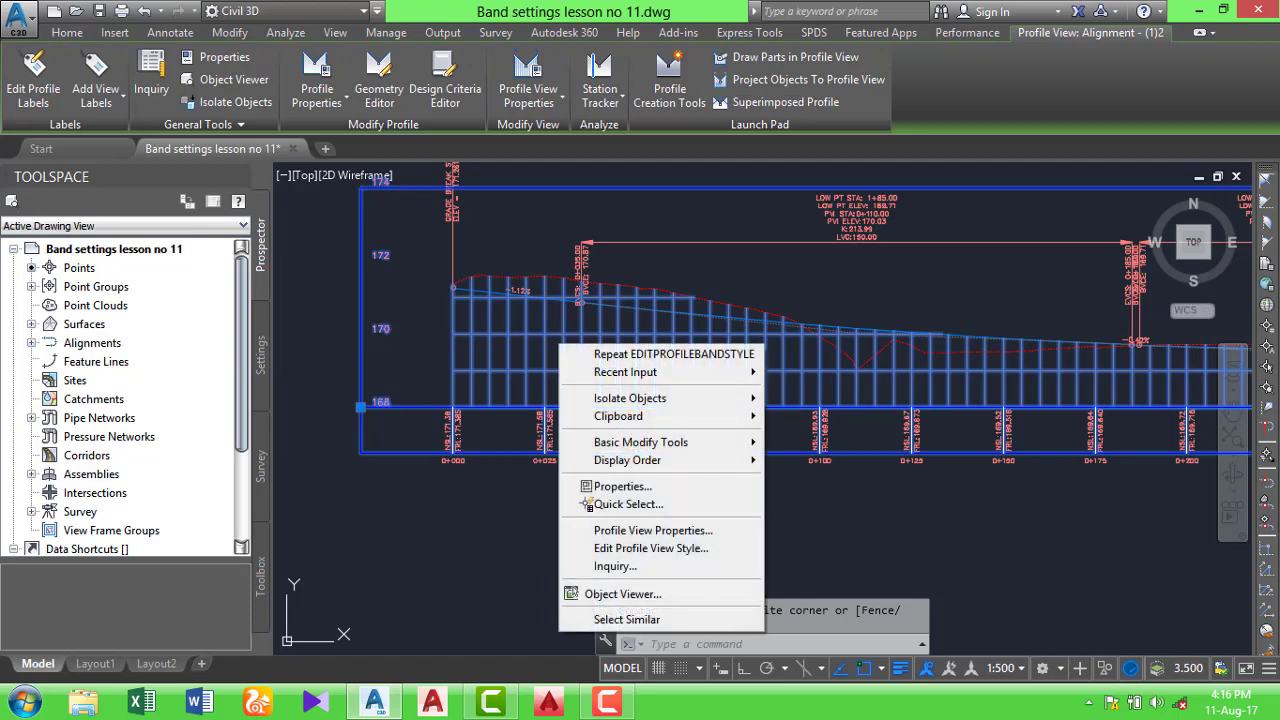
pyautogui.click(627, 532)
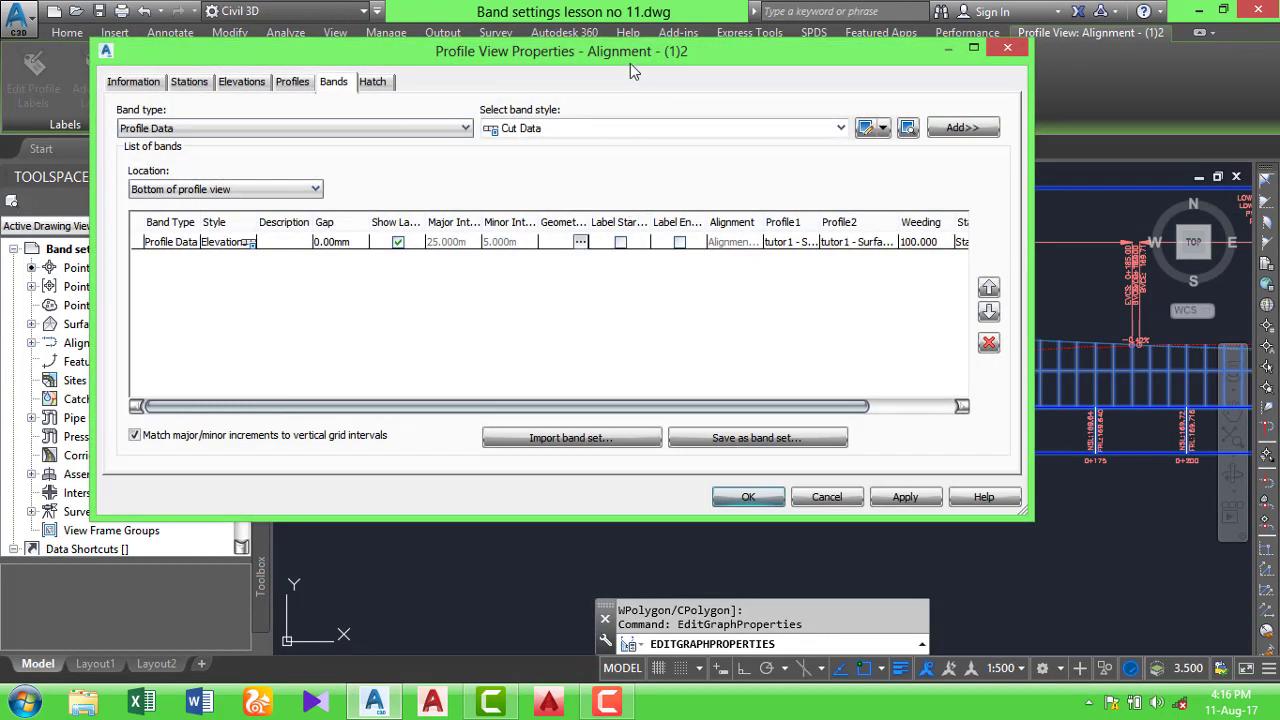
pyautogui.moveTo(630, 63); pyautogui.dragTo(654, 71)
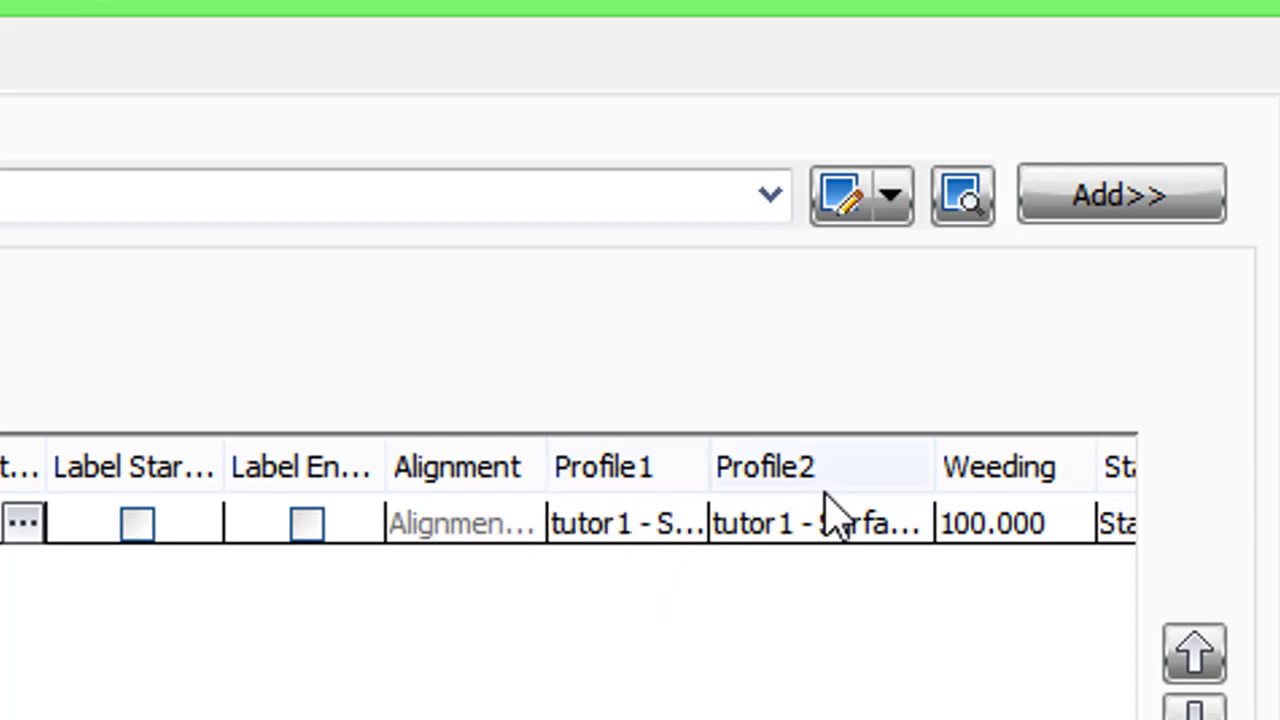
pyautogui.click(664, 530)
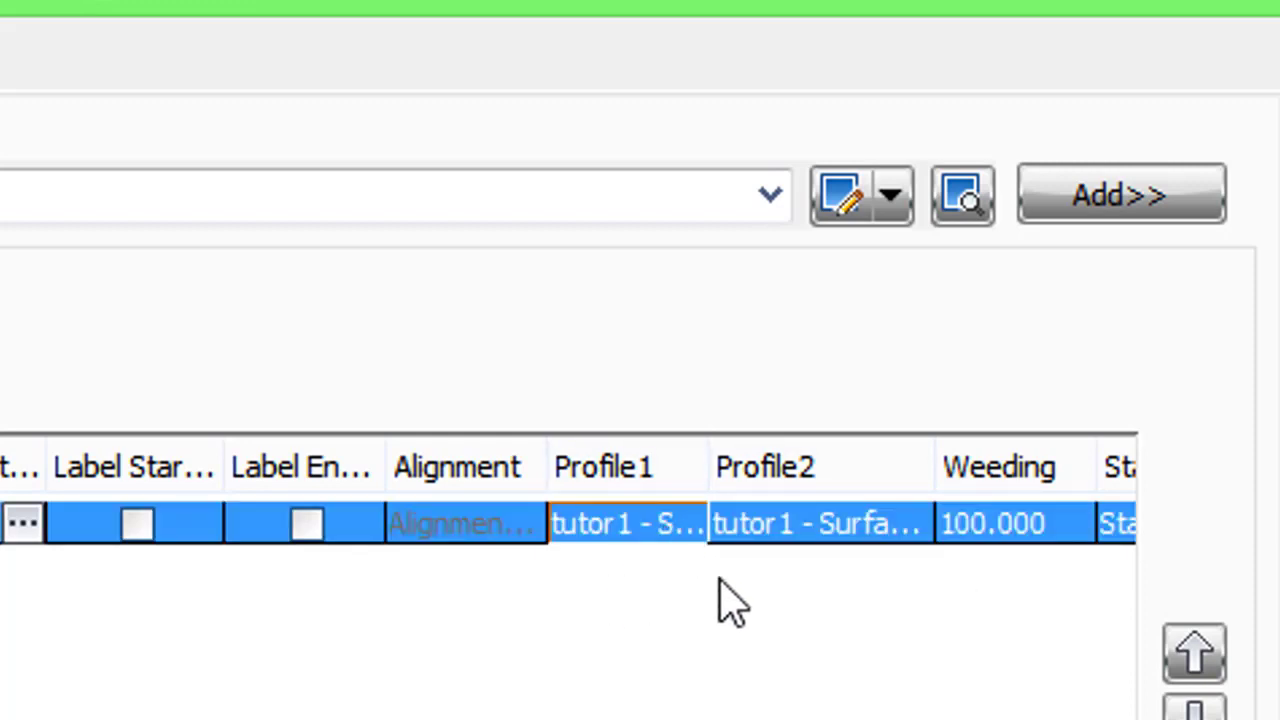
pyautogui.click(788, 532)
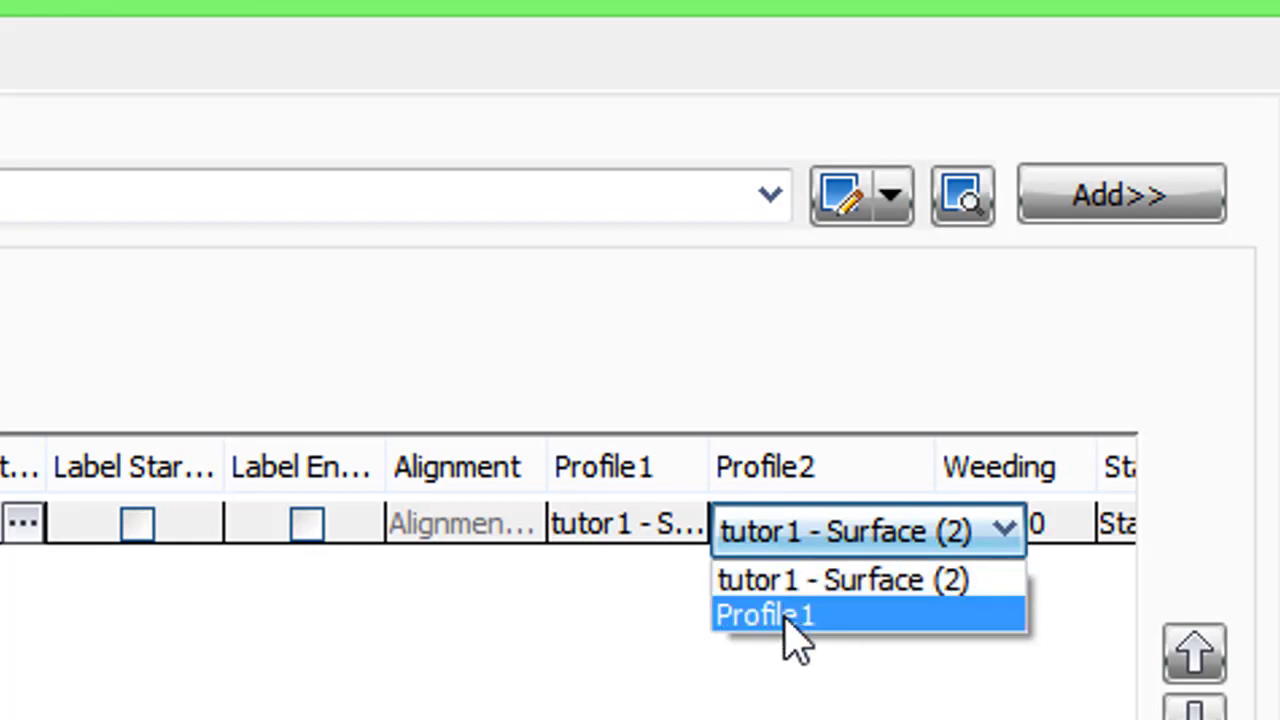
pyautogui.click(786, 617)
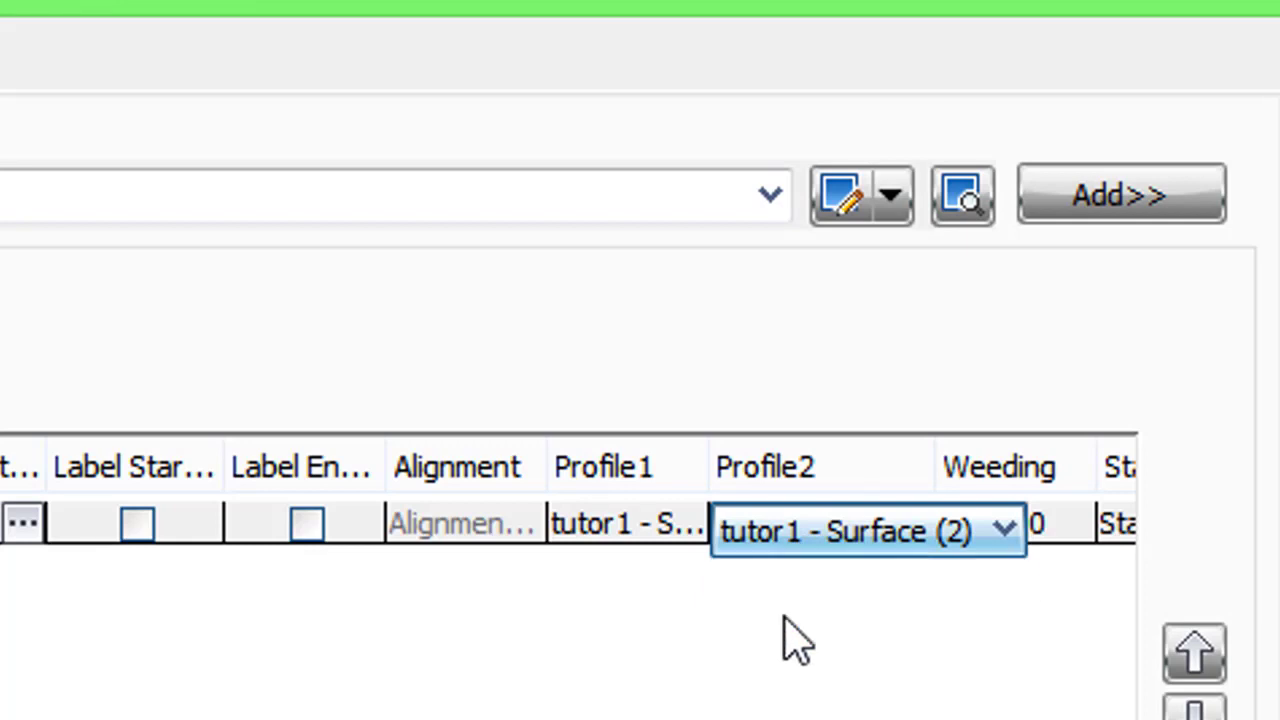
pyautogui.click(804, 535)
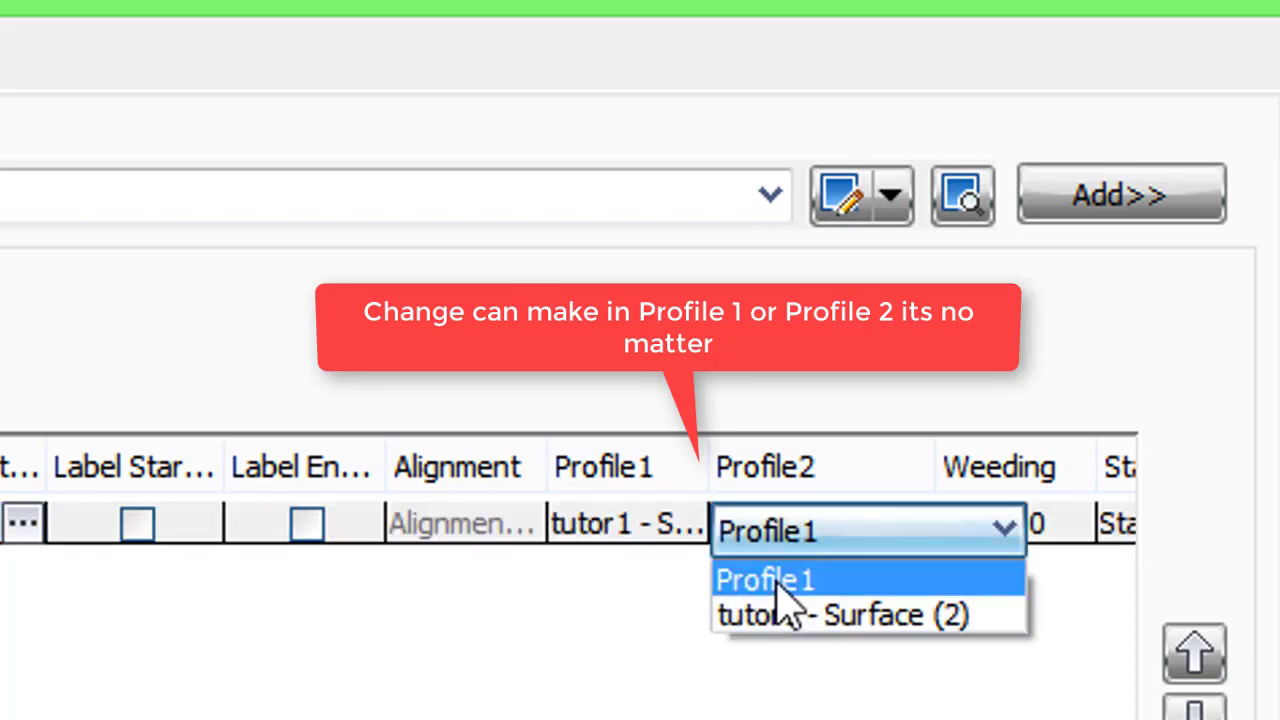
pyautogui.click(775, 585)
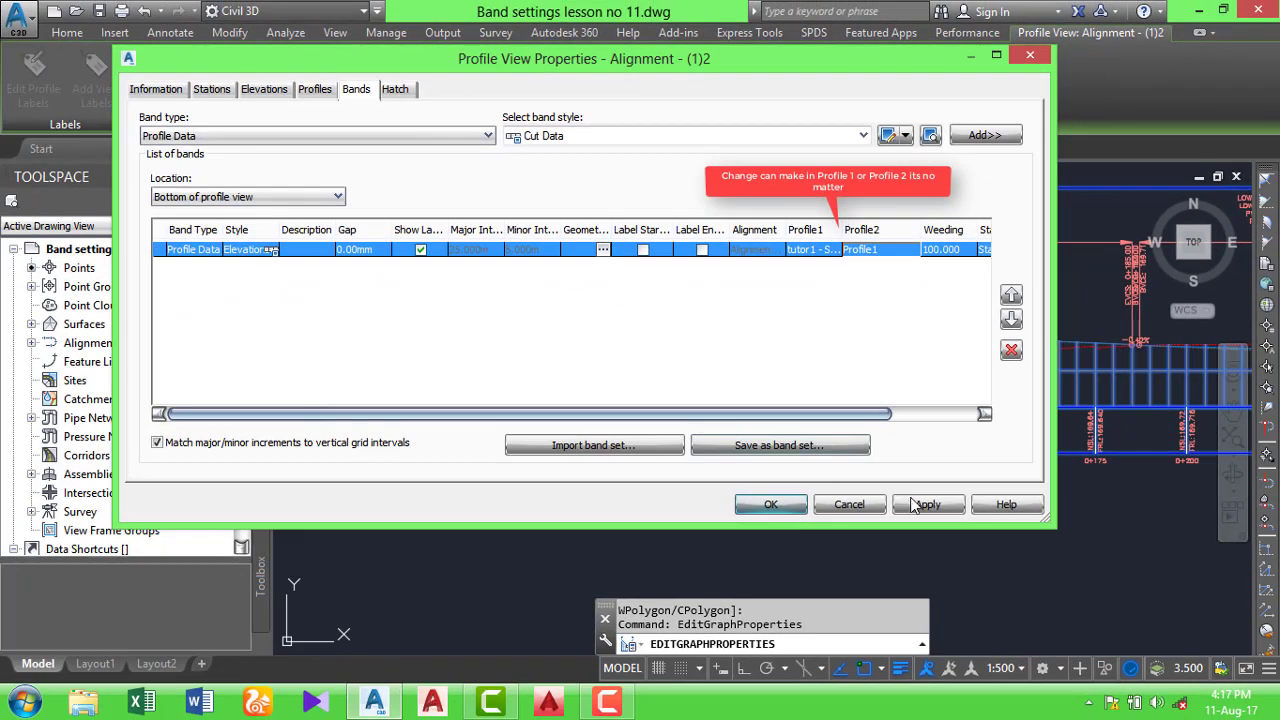
pyautogui.click(917, 504)
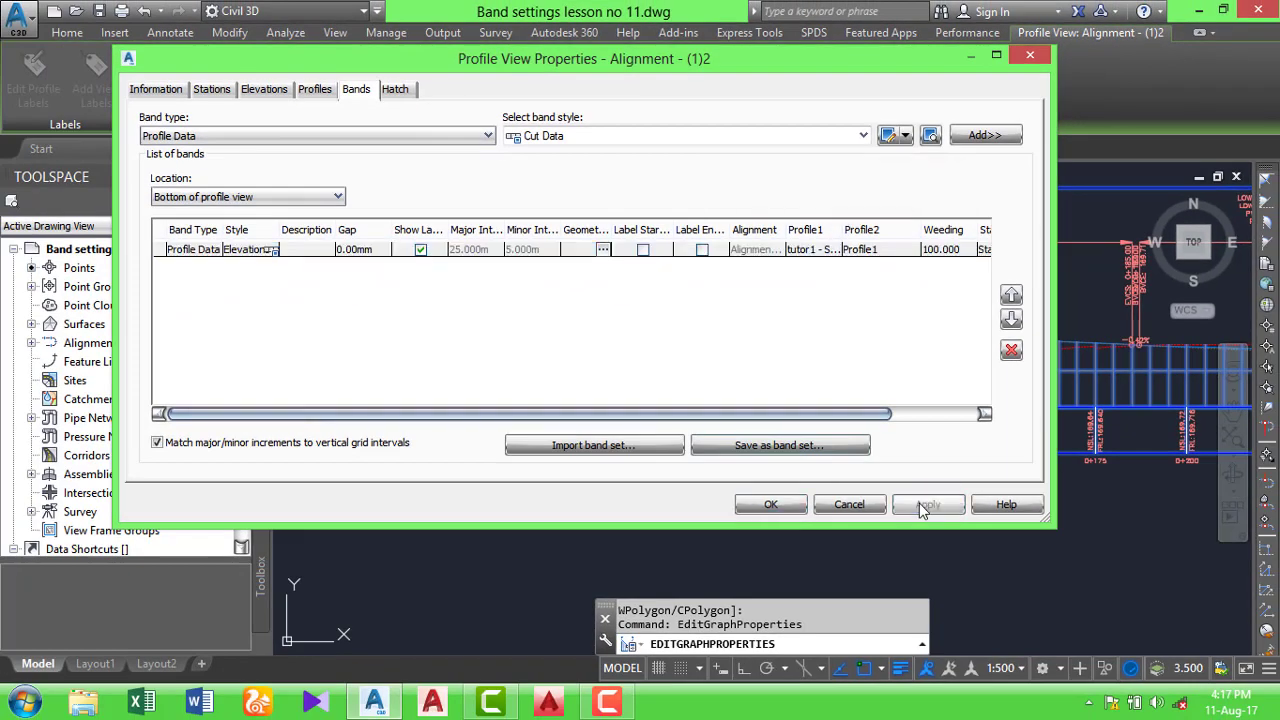
# Close the properties and drag Profile1's start point lower at station 0+000
pyautogui.click(771, 504)
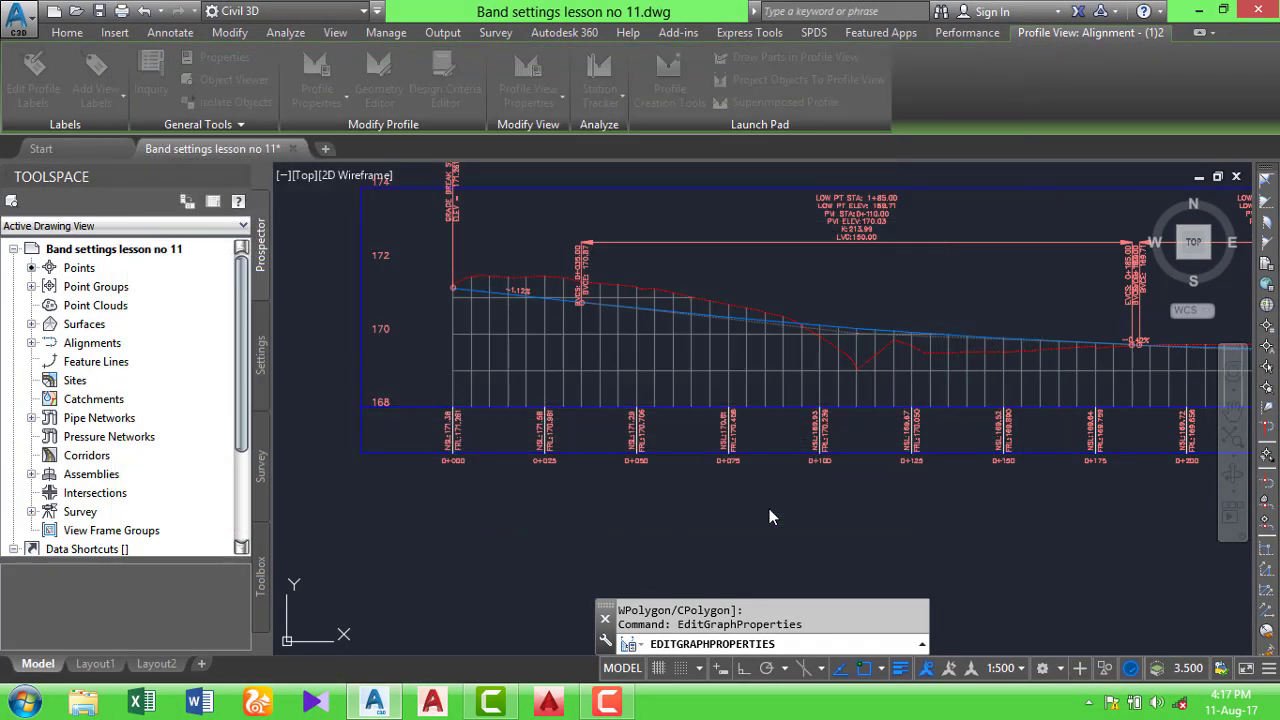
pyautogui.scroll(3, 400, 345)
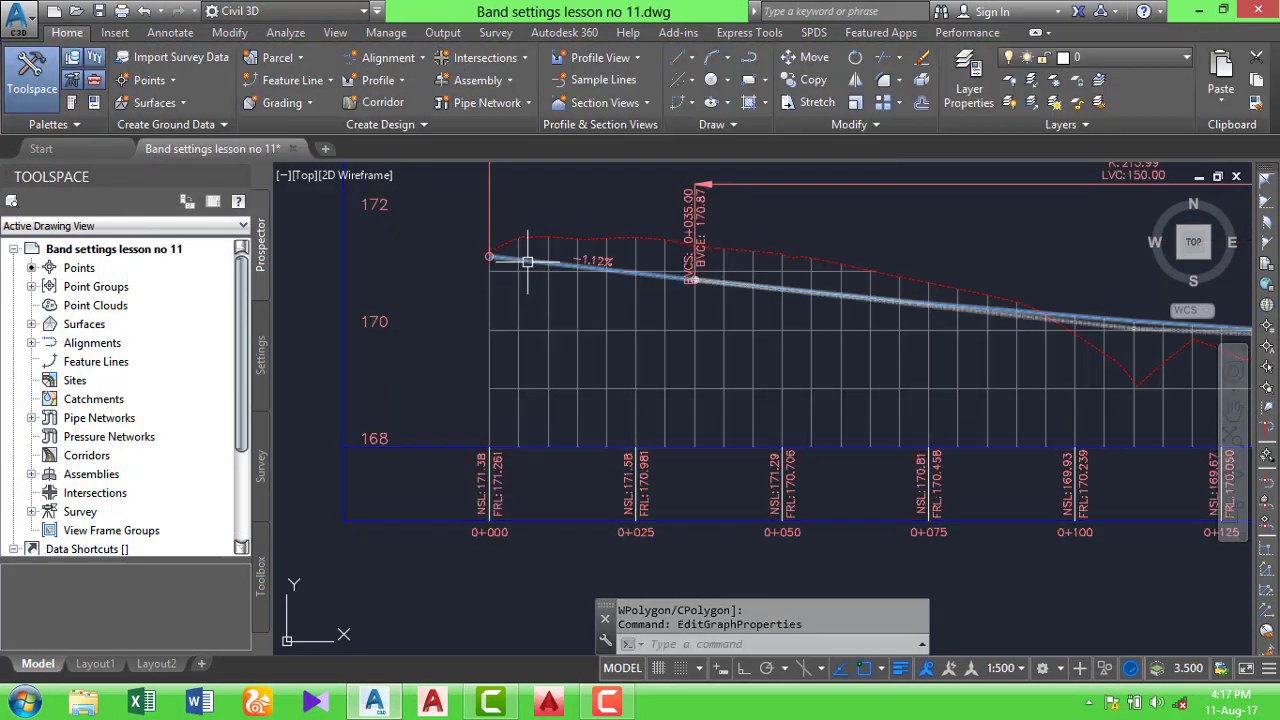
pyautogui.click(506, 261)
pyautogui.click(489, 258)
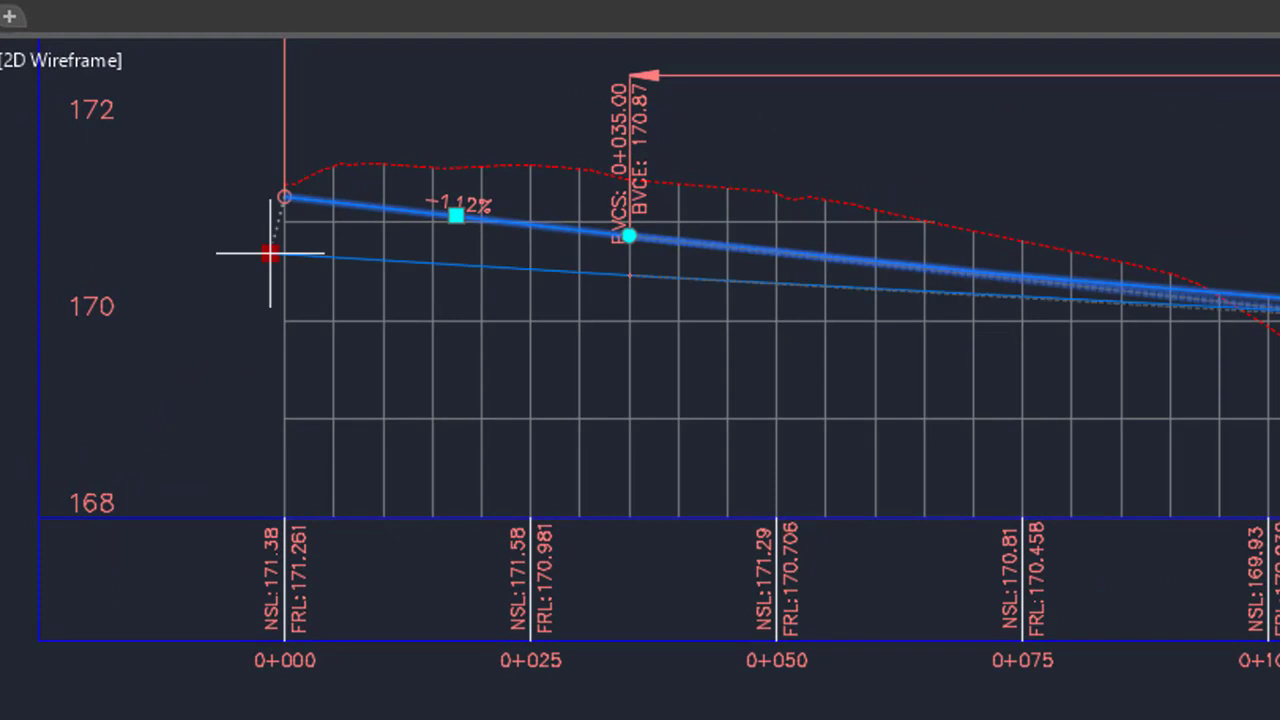
pyautogui.moveTo(270, 254); pyautogui.dragTo(285, 103, button='middle')
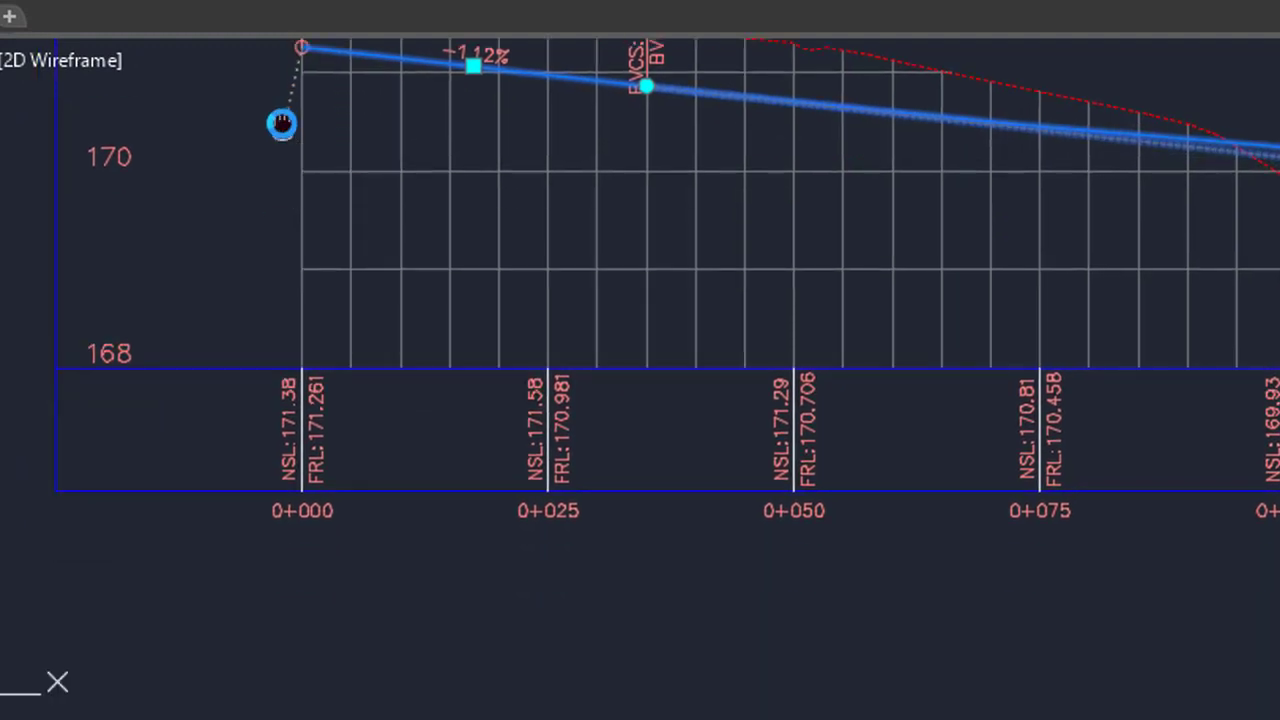
pyautogui.click(300, 290)
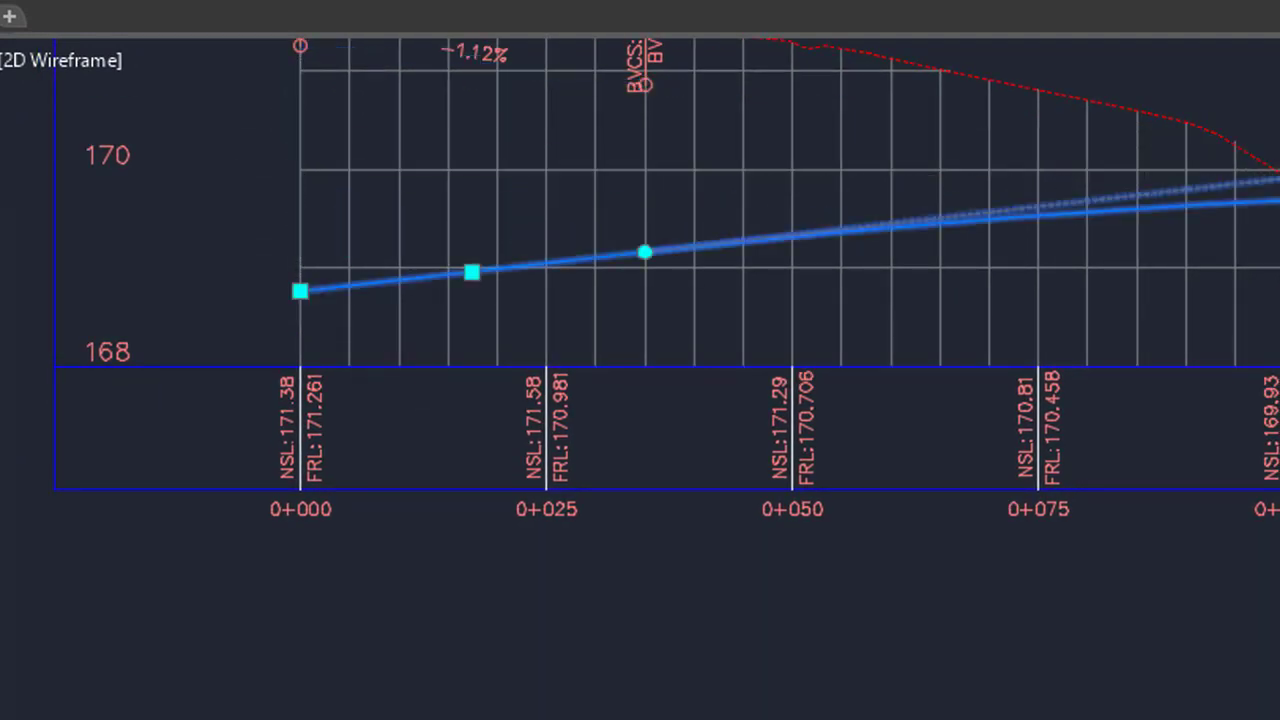
pyautogui.scroll(4, 314, 443)
pyautogui.scroll(-4, 334, 225)
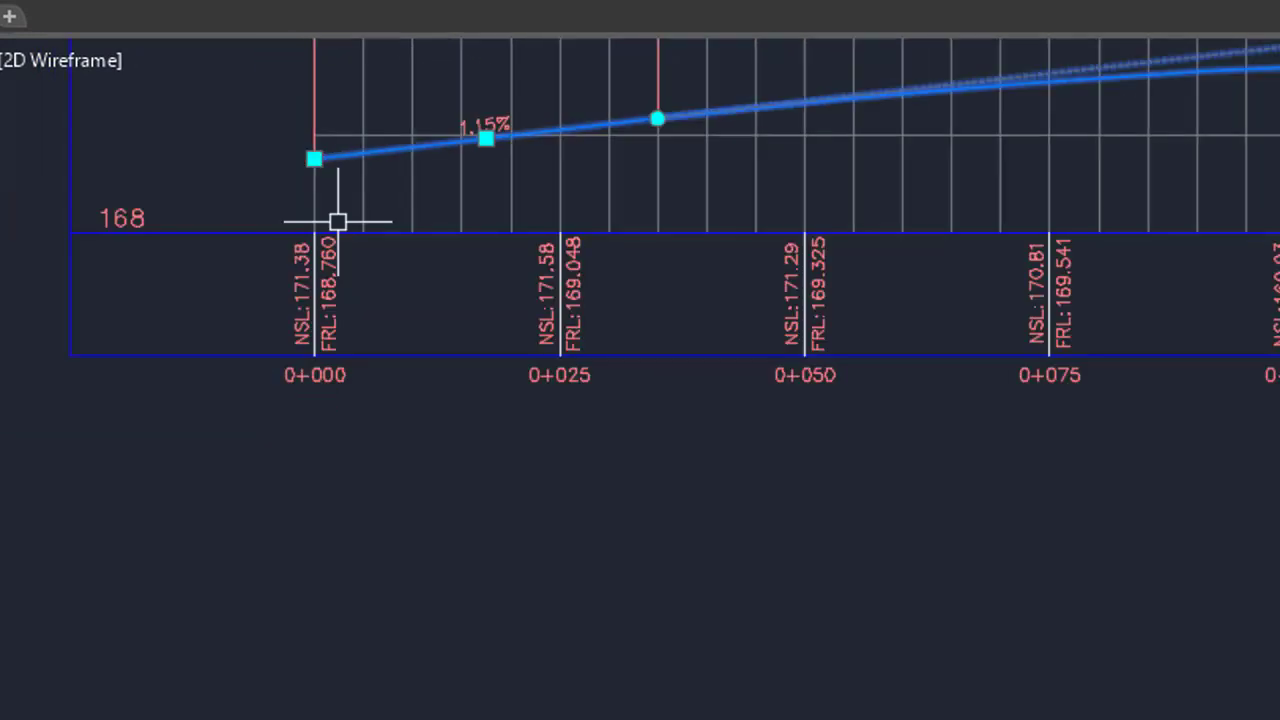
pyautogui.moveTo(337, 217); pyautogui.dragTo(294, 351, button='middle')
pyautogui.scroll(2, 280, 300)
# Grab Profile1's start point again while zooming around station 0+000
pyautogui.click(255, 319)
pyautogui.scroll(-3, 254, 280)
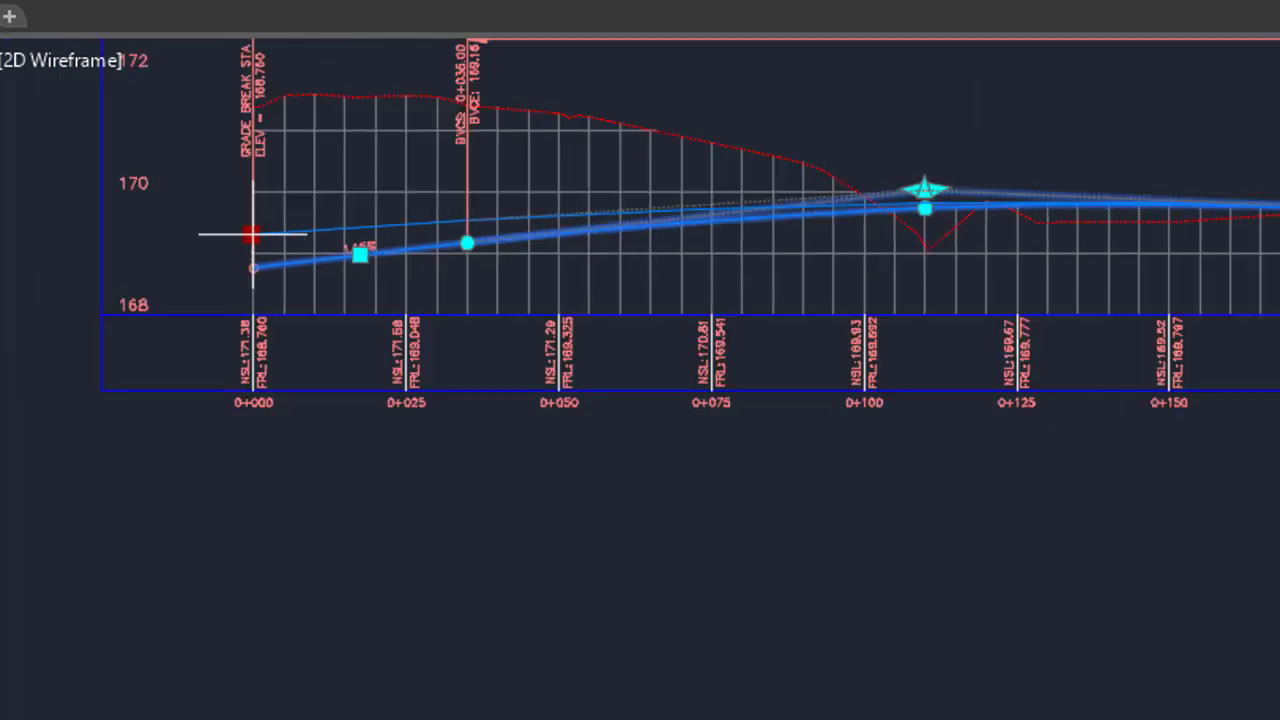
pyautogui.scroll(1, 245, 300)
pyautogui.scroll(3, 230, 368)
pyautogui.scroll(2, 220, 370)
pyautogui.scroll(-3, 180, 385)
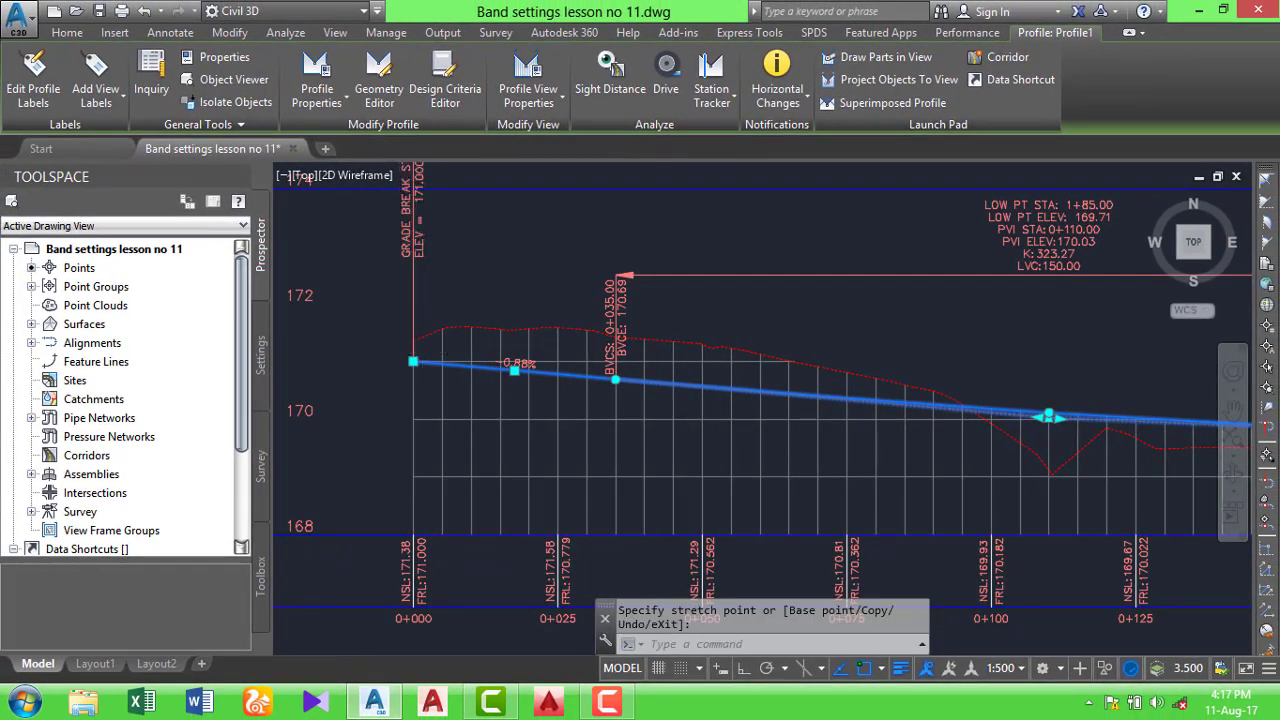
pyautogui.scroll(-3, 886, 363)
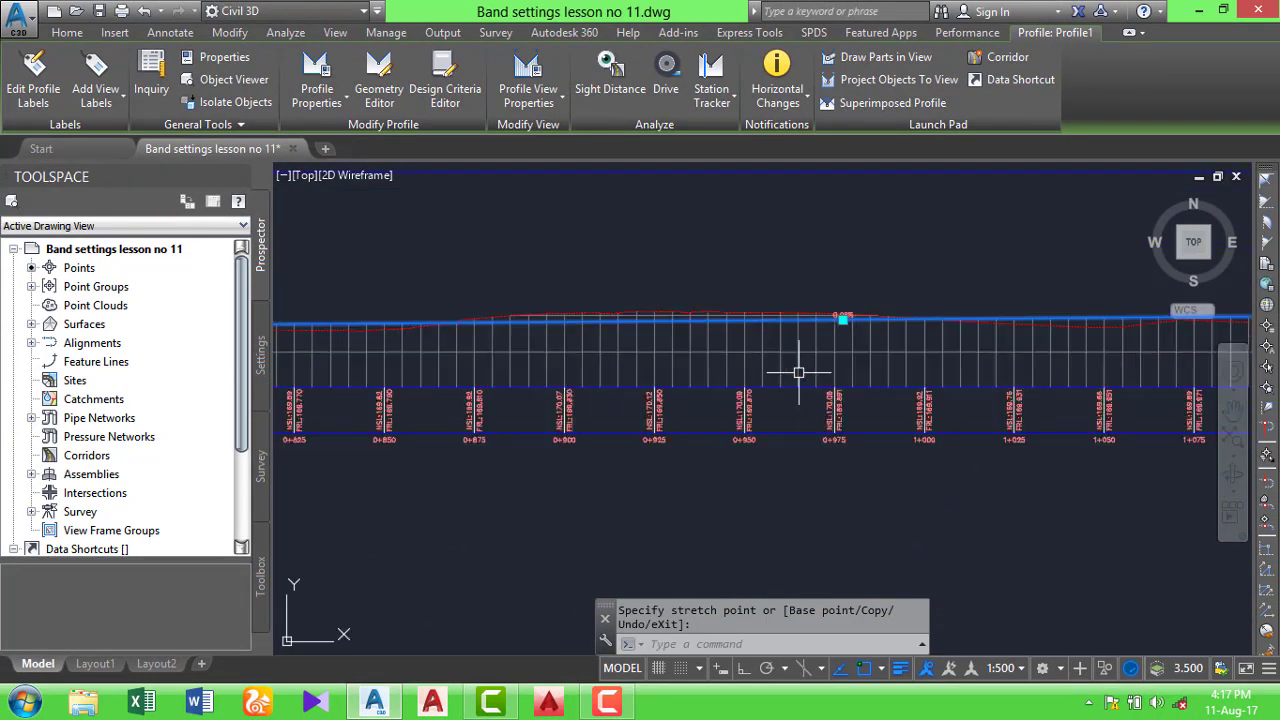
pyautogui.scroll(5, 850, 370)
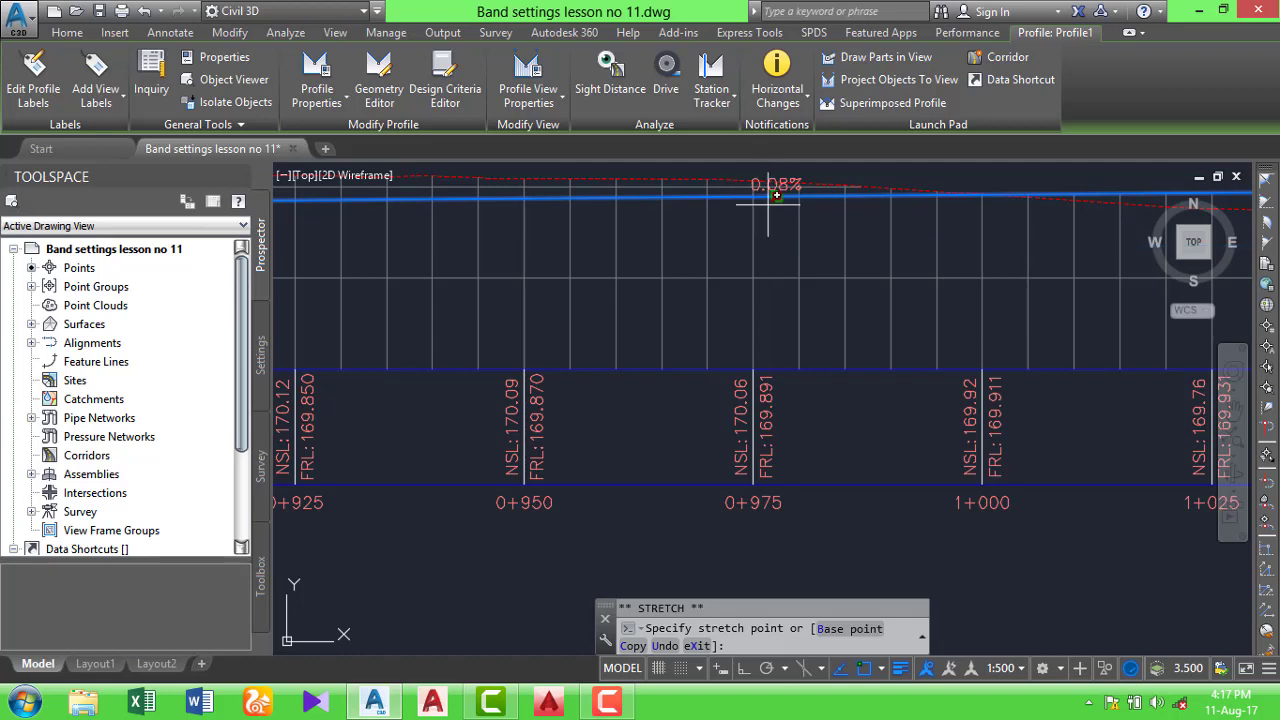
# Try lowering the profile point near station 0+975, panning along the profile line
pyautogui.click(780, 254)
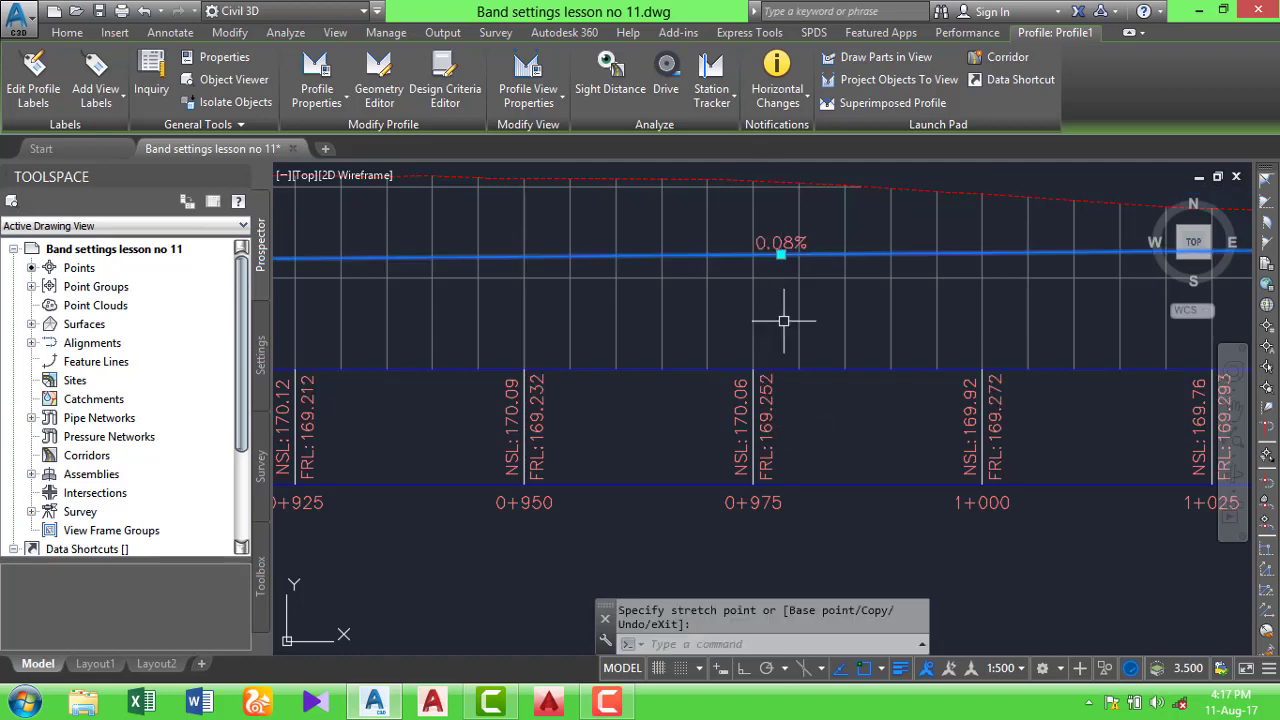
pyautogui.click(780, 254)
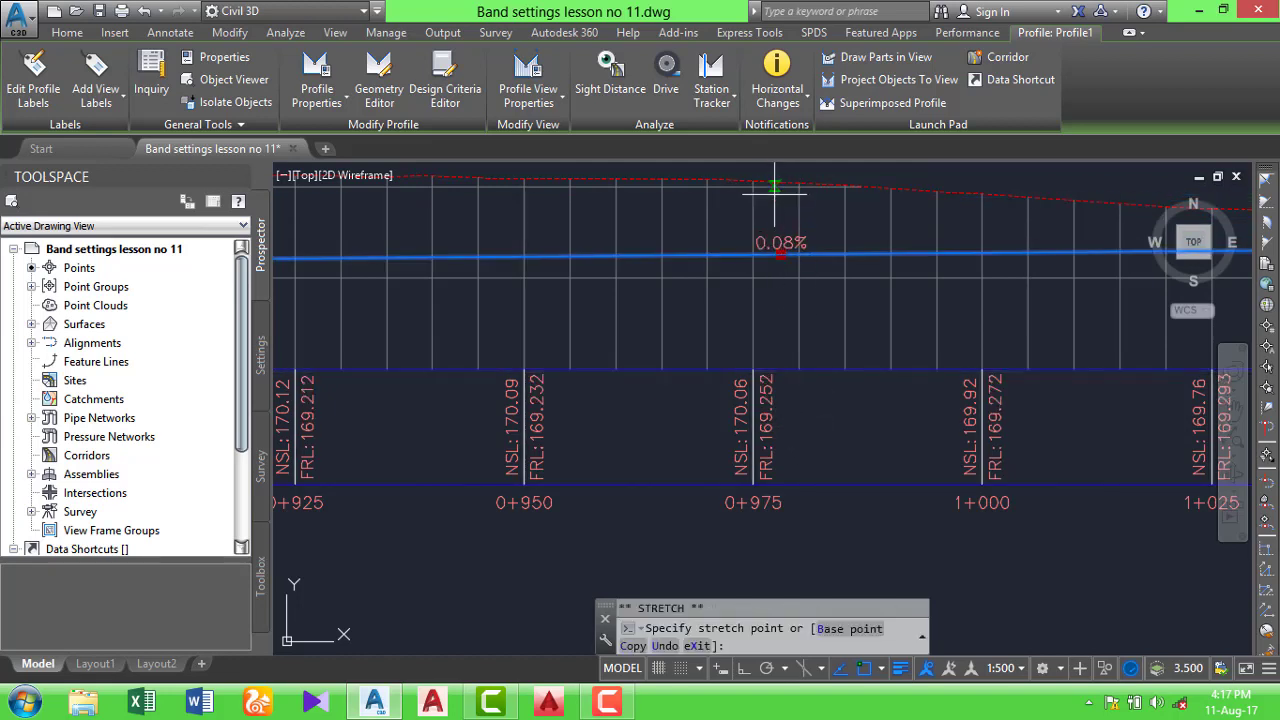
pyautogui.scroll(2, 780, 254)
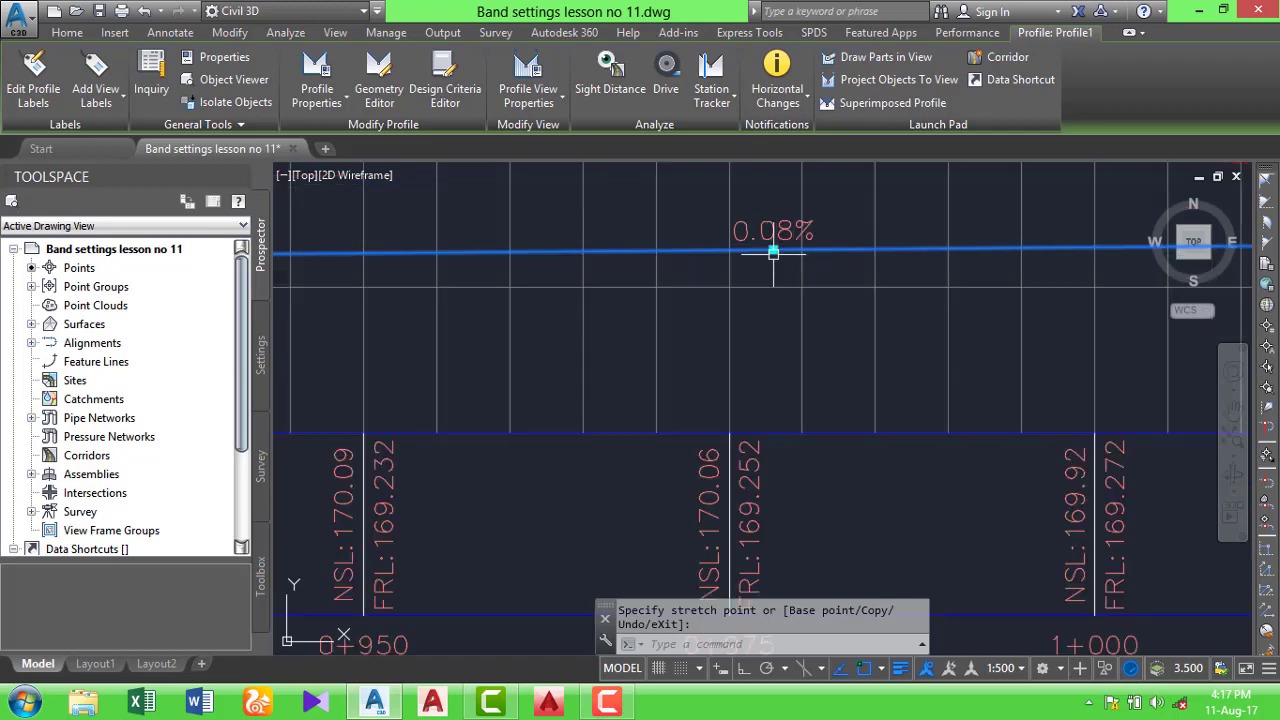
pyautogui.scroll(-2, 773, 250)
pyautogui.moveTo(752, 173); pyautogui.dragTo(752, 350, button='middle')
pyautogui.scroll(2, 752, 350)
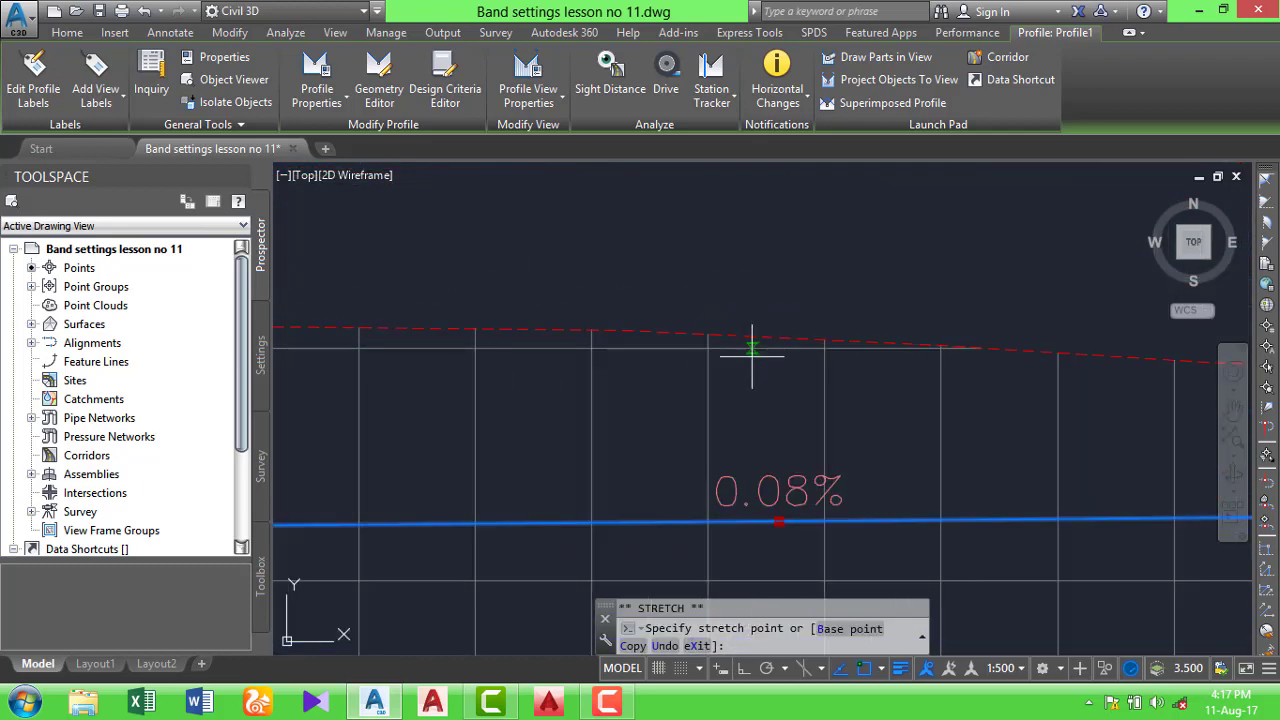
pyautogui.scroll(-5, 770, 400)
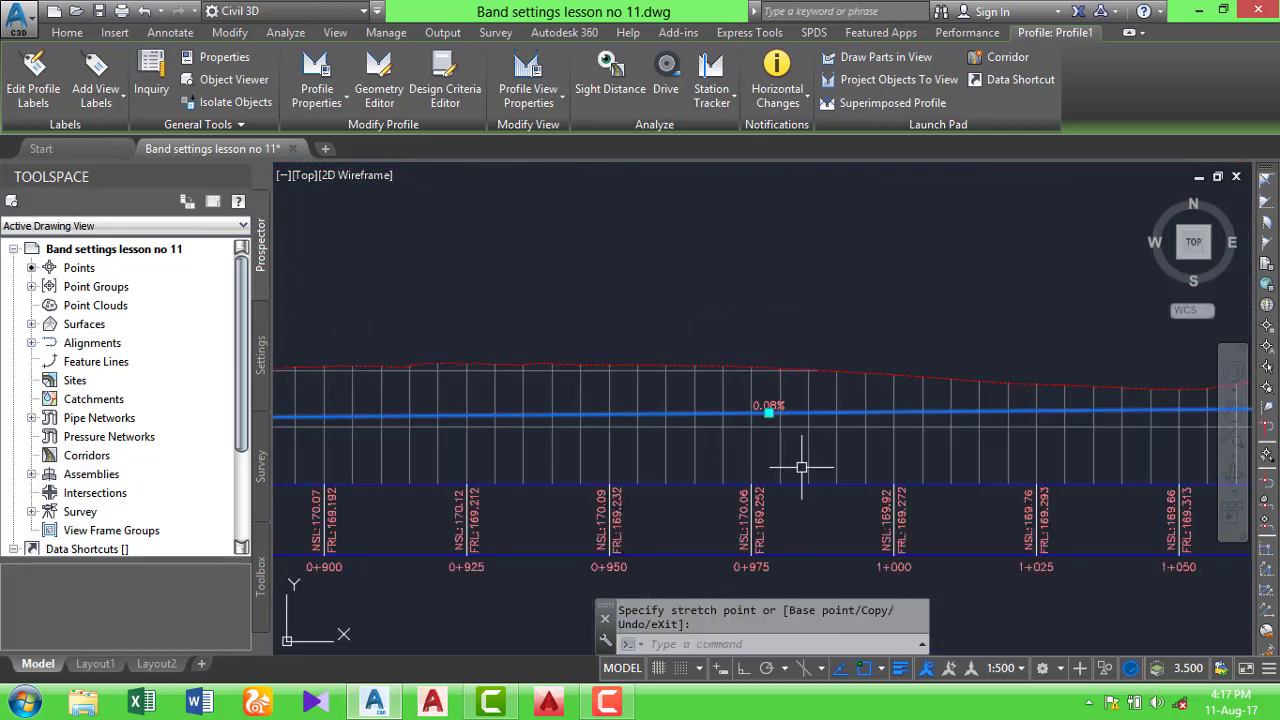
# Cancel and undo the stray grip edit, then zoom in on the 0+000 to 0+050 NSL/FRL labels
pyautogui.press('Escape')
pyautogui.hotkey('ctrl', 'z')
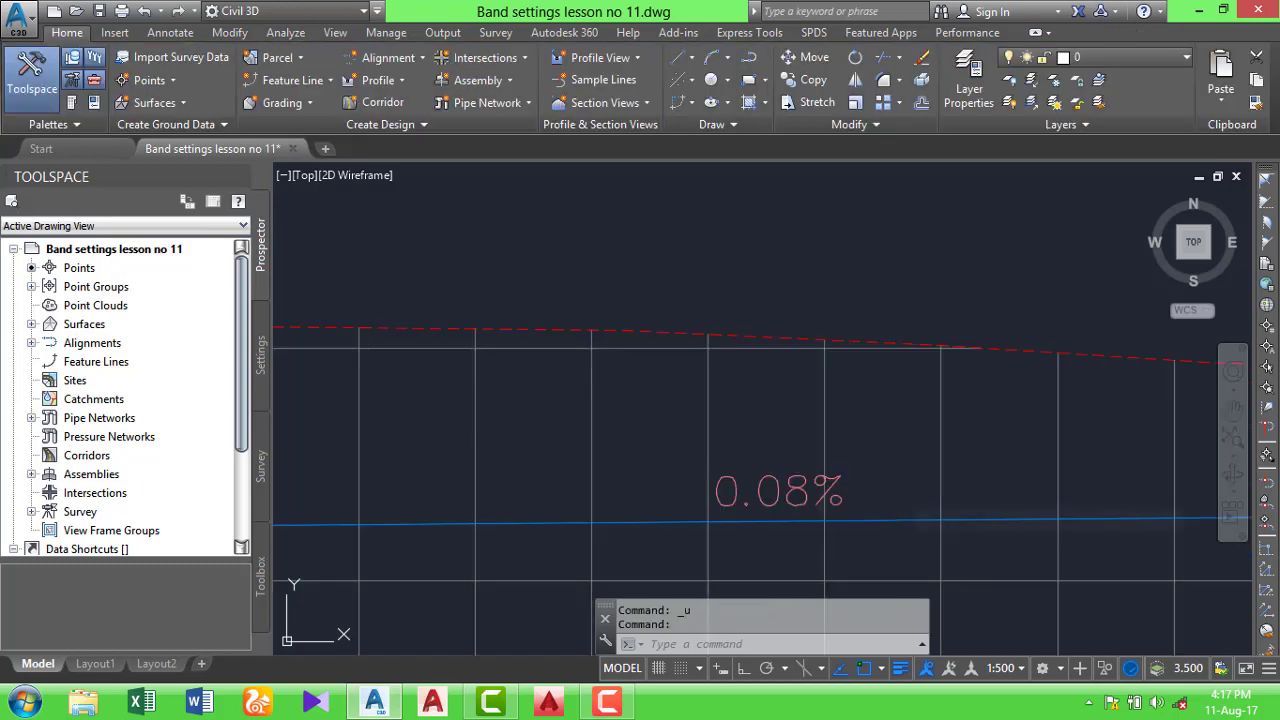
pyautogui.scroll(-2, 900, 490)
pyautogui.scroll(-1, 898, 480)
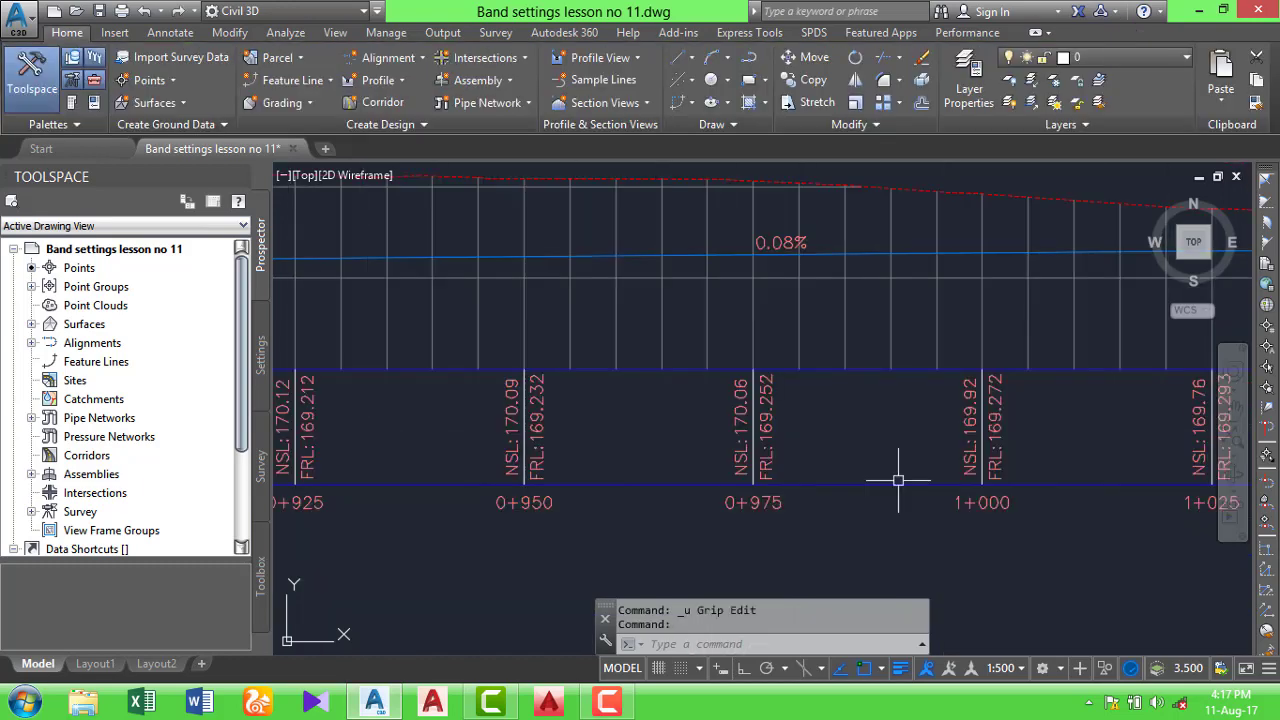
pyautogui.scroll(-1, 900, 472)
pyautogui.scroll(-5, 845, 399)
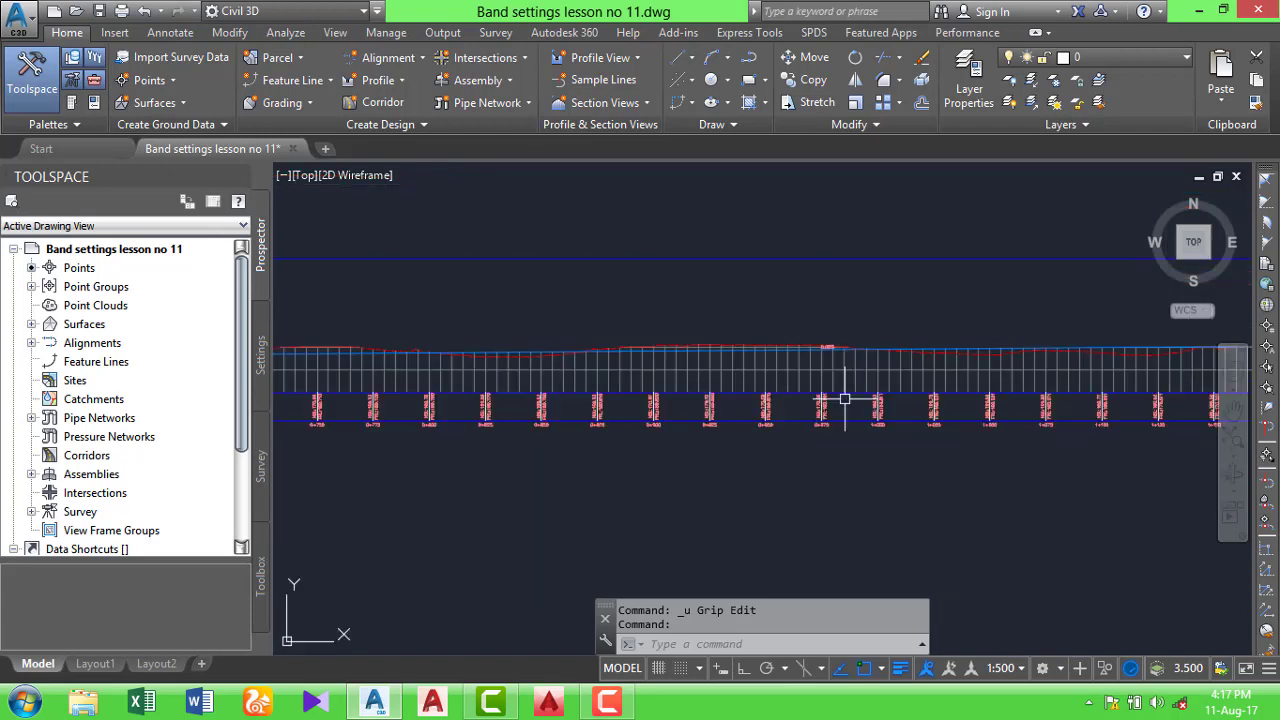
pyautogui.scroll(-2, 650, 400)
pyautogui.scroll(3, 500, 365)
pyautogui.scroll(3, 480, 385)
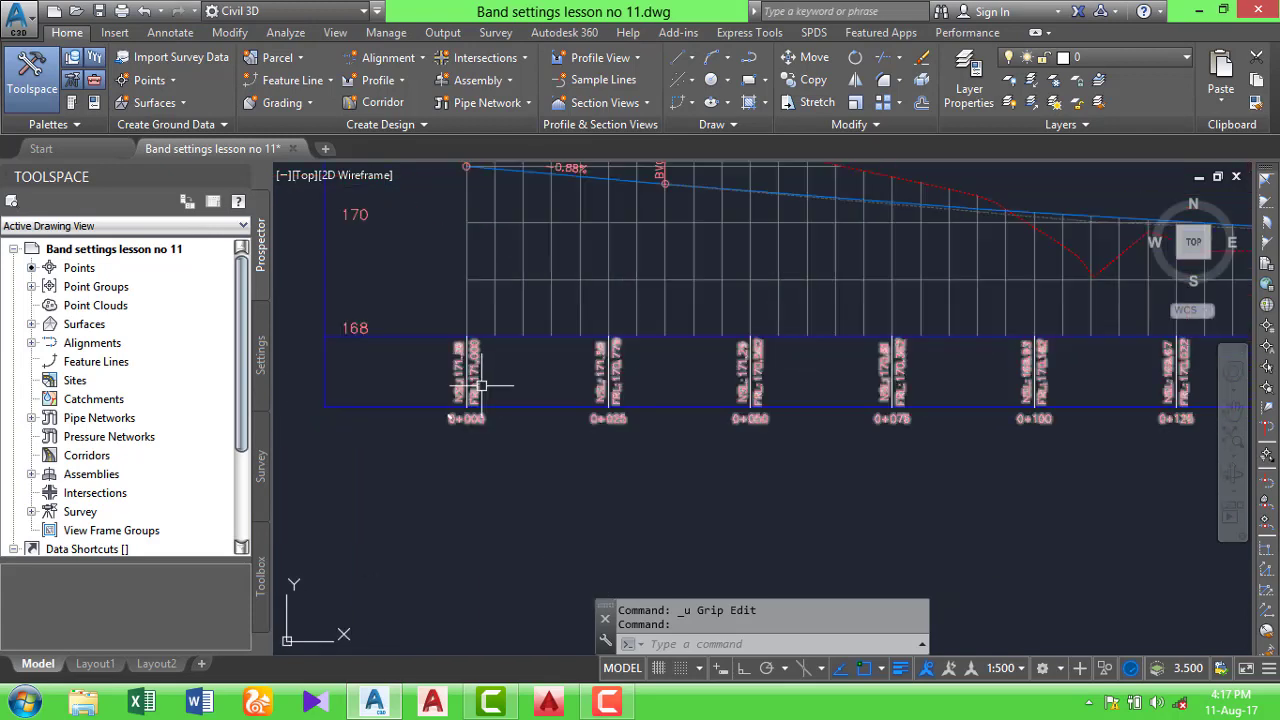
pyautogui.moveTo(481, 385); pyautogui.dragTo(633, 428, button='middle')
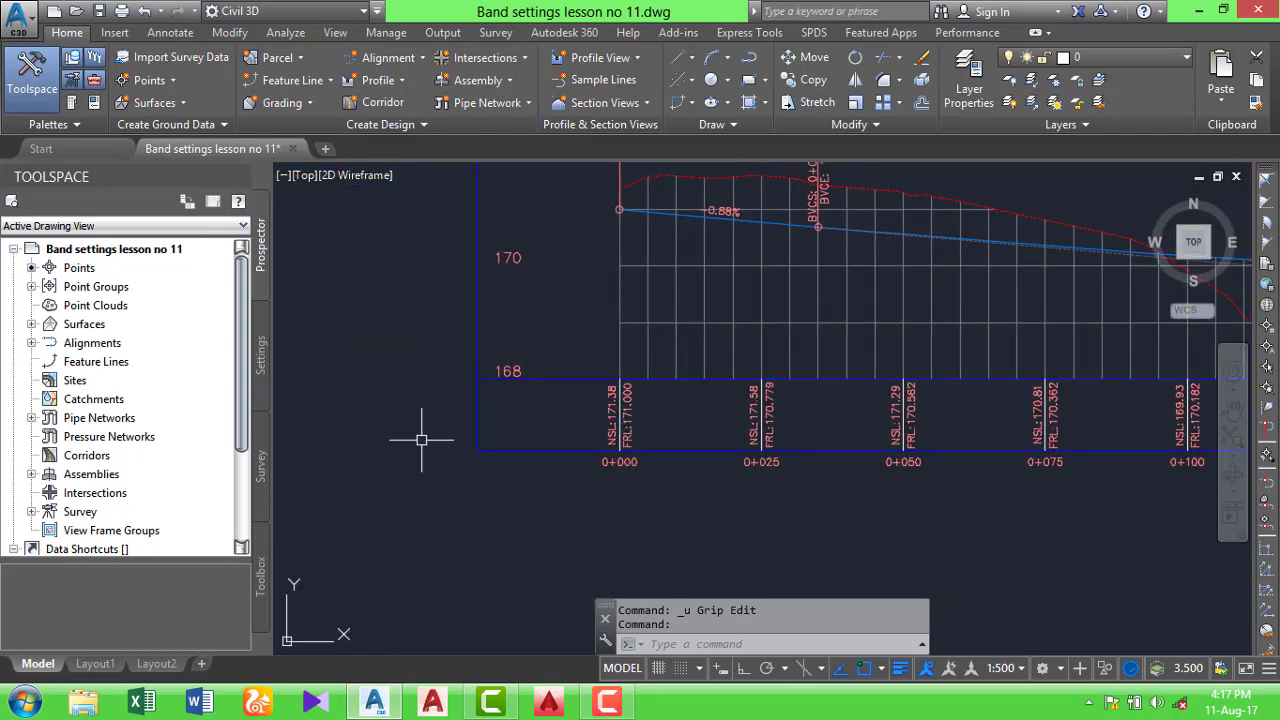
pyautogui.moveTo(412, 405); pyautogui.dragTo(432, 483, button='middle')
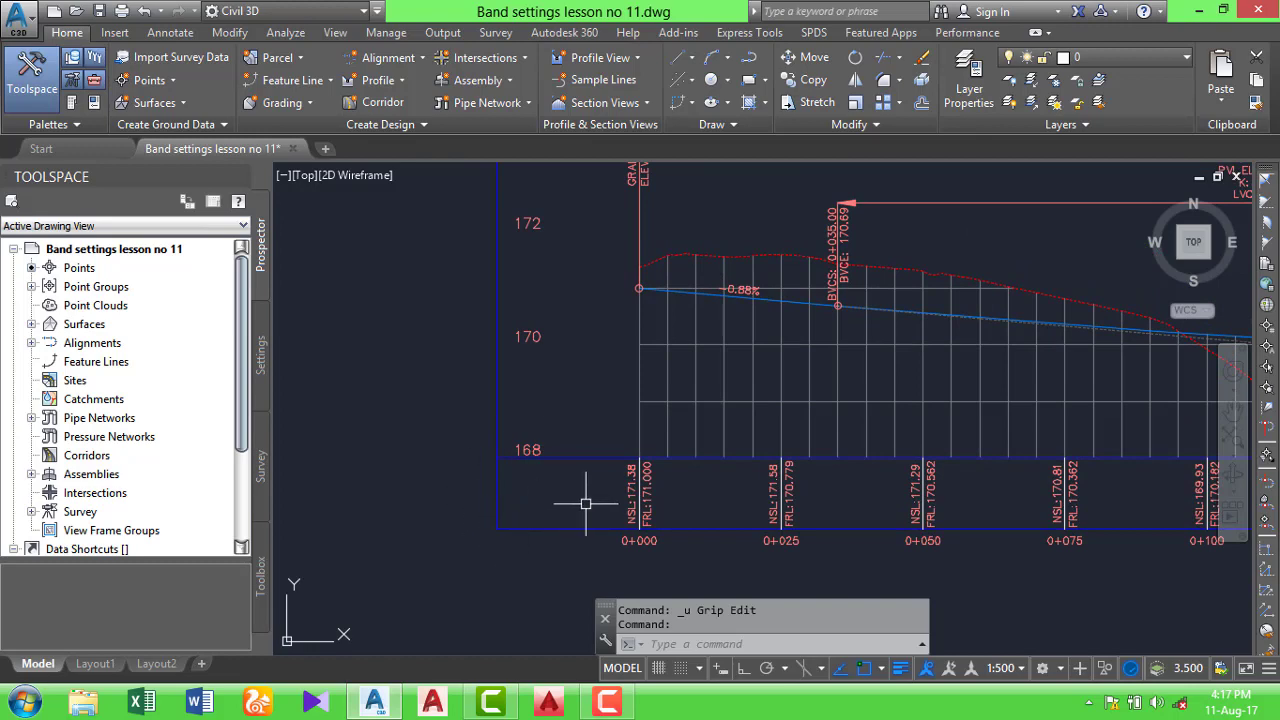
pyautogui.scroll(2, 638, 515)
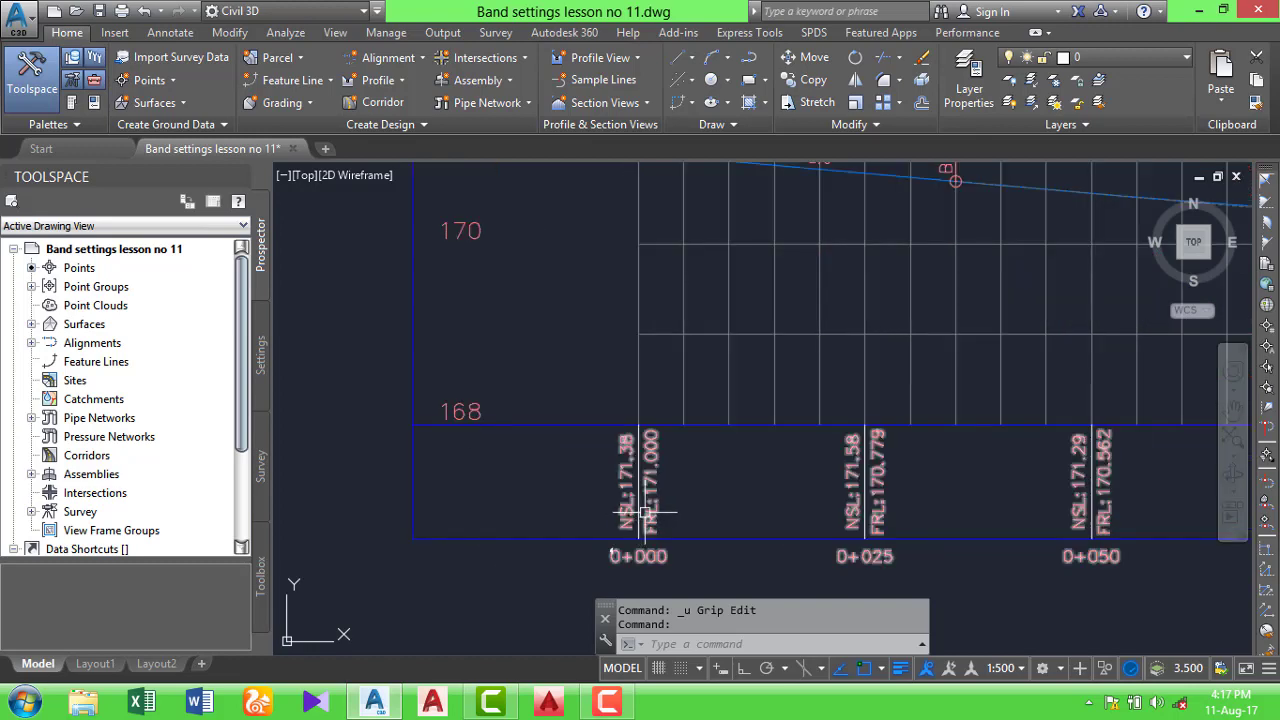
# Turn on Band Title Box visibility in the data band style's Display settings and apply
pyautogui.click(654, 502)
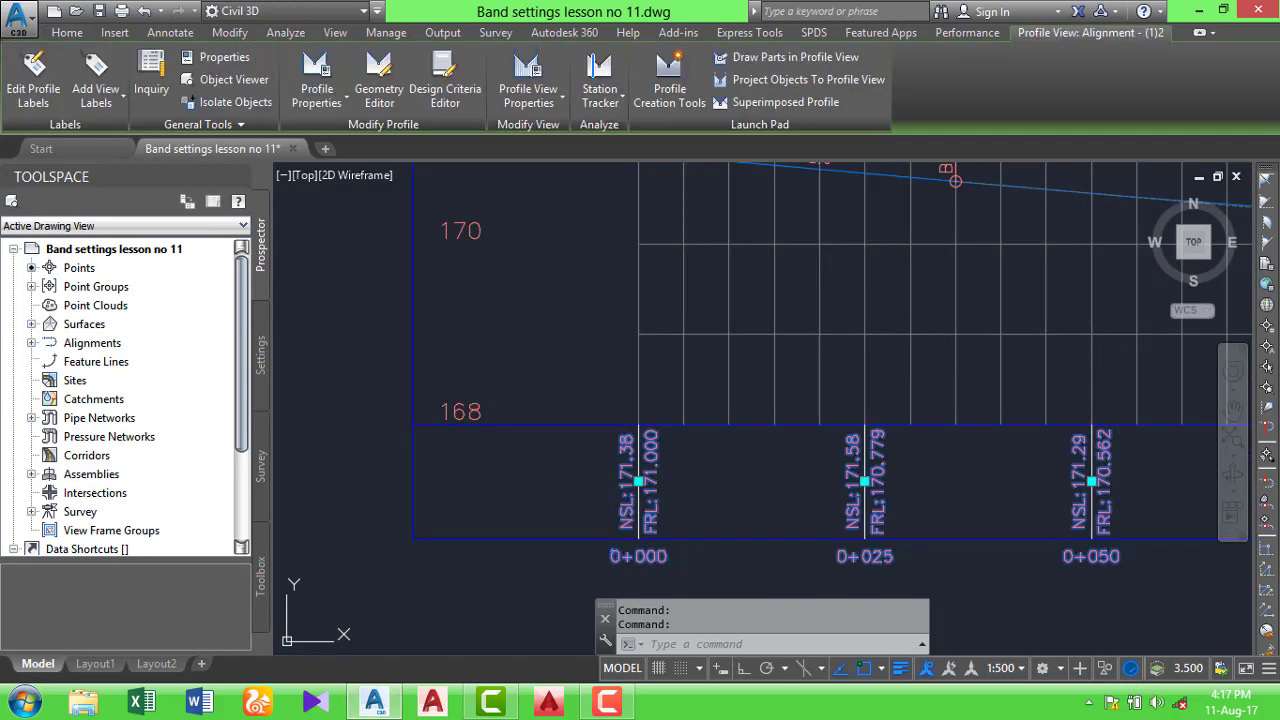
pyautogui.rightClick(650, 498)
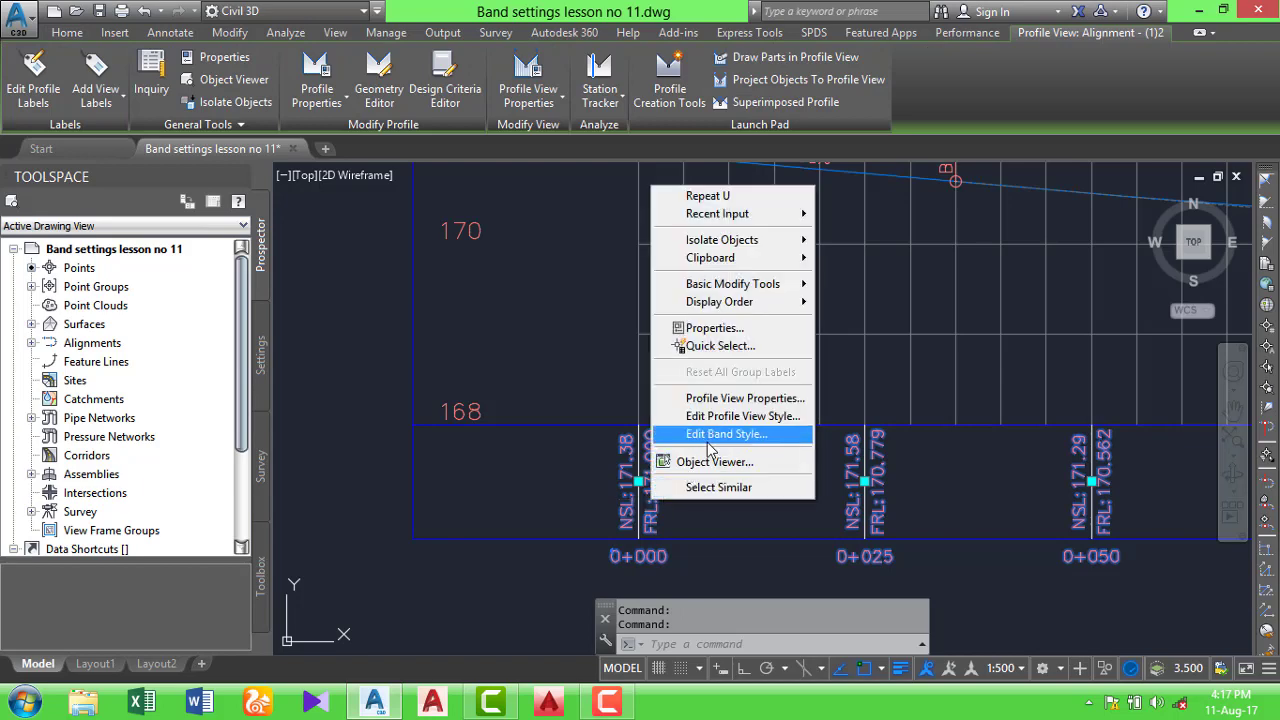
pyautogui.click(710, 440)
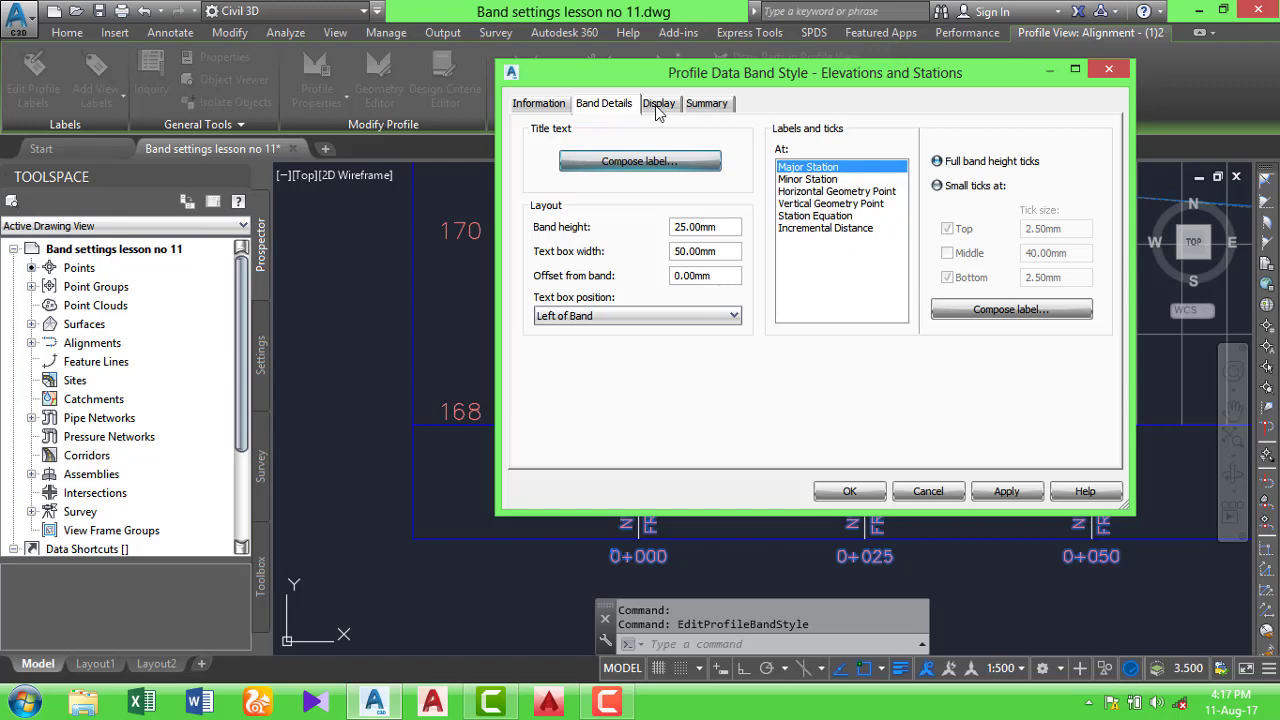
pyautogui.click(657, 105)
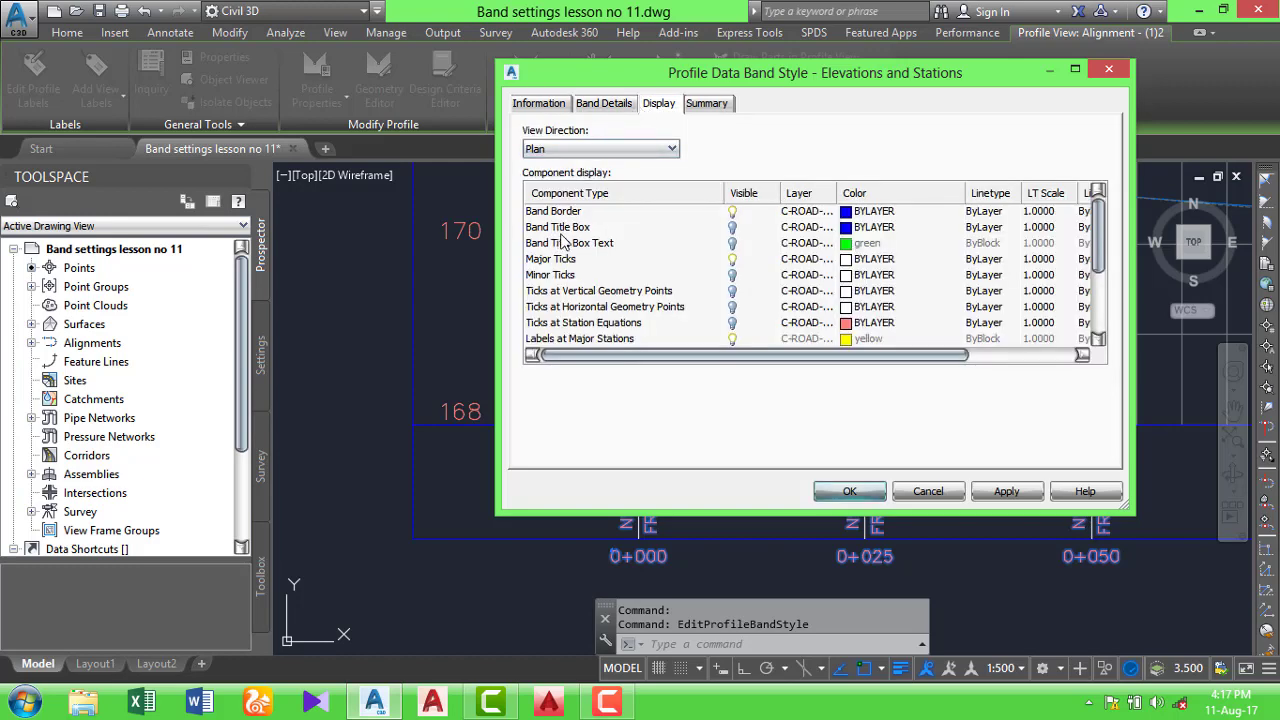
pyautogui.click(733, 228)
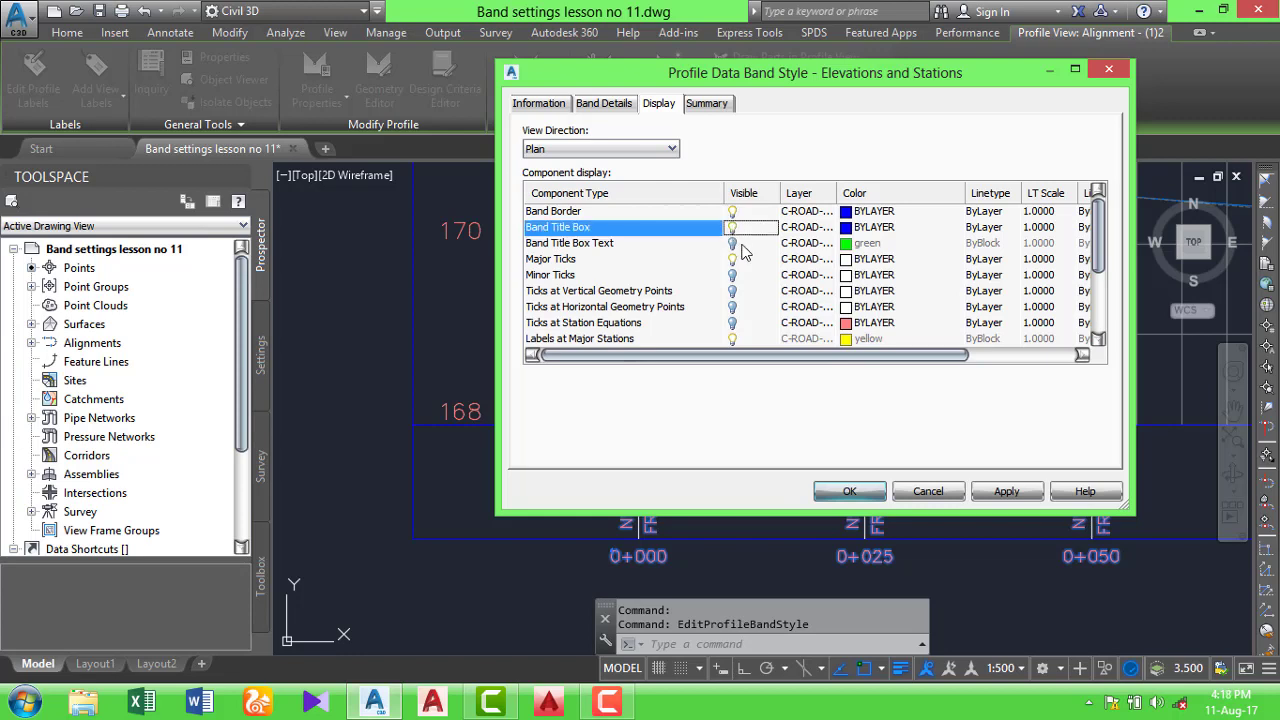
pyautogui.click(1006, 491)
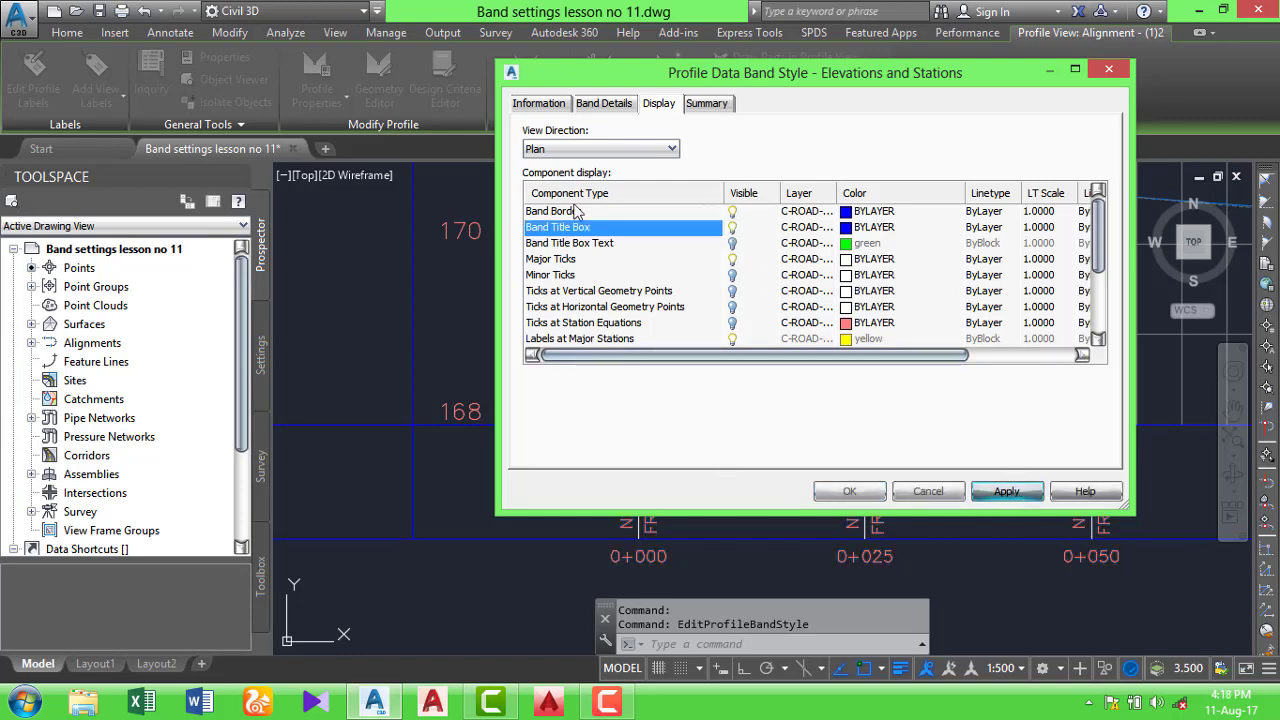
pyautogui.click(849, 491)
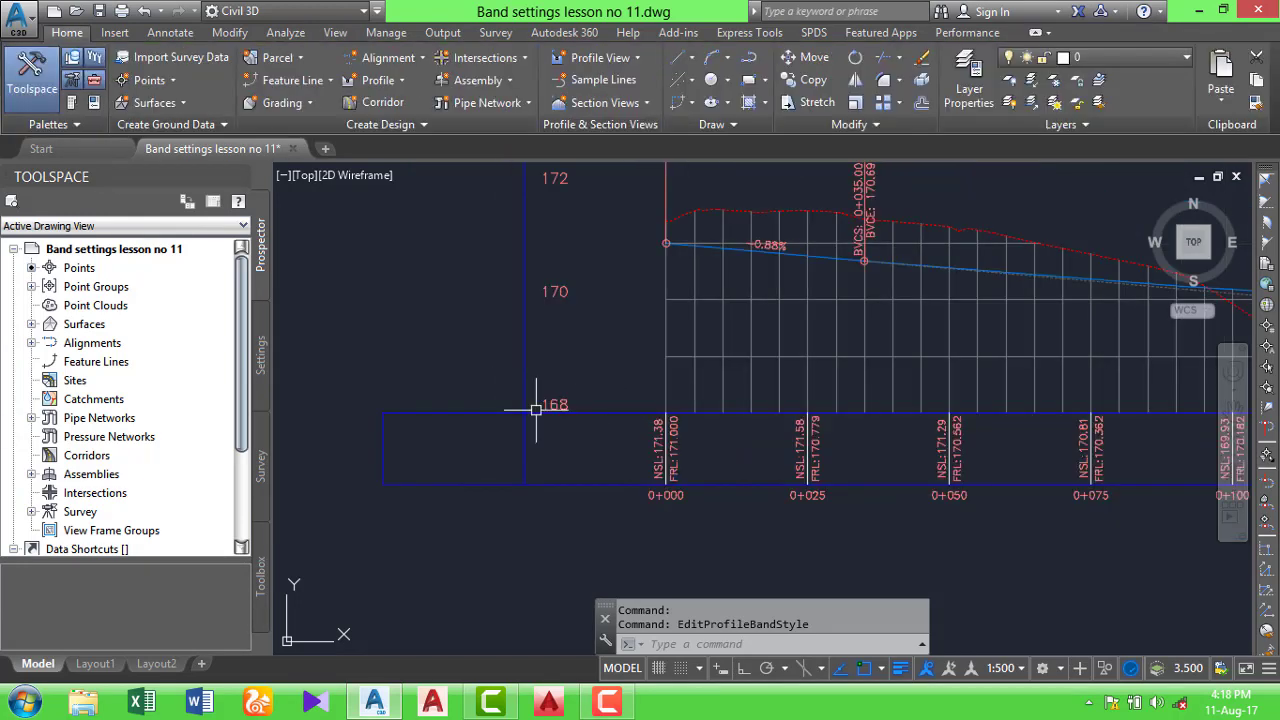
# Turn on Band Title Box Text in the band style so 'Profile Data' appears
pyautogui.moveTo(536, 409); pyautogui.dragTo(586, 391, button='middle')
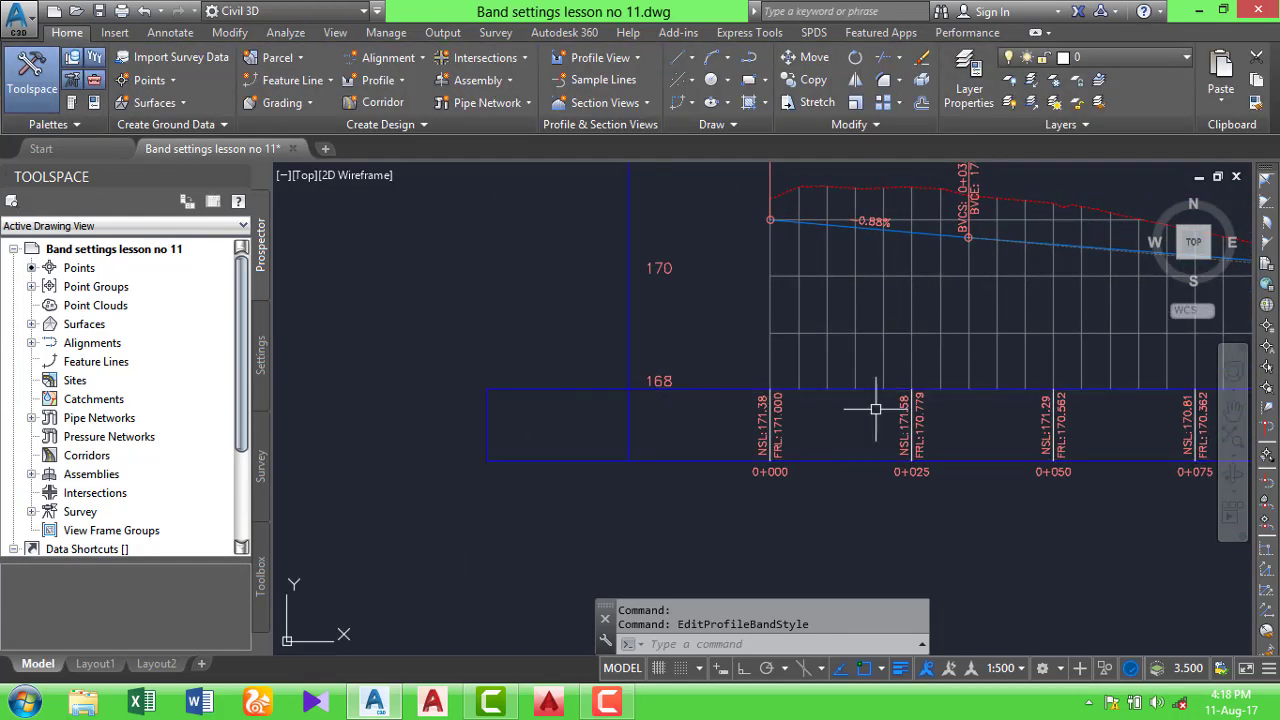
pyautogui.click(786, 419)
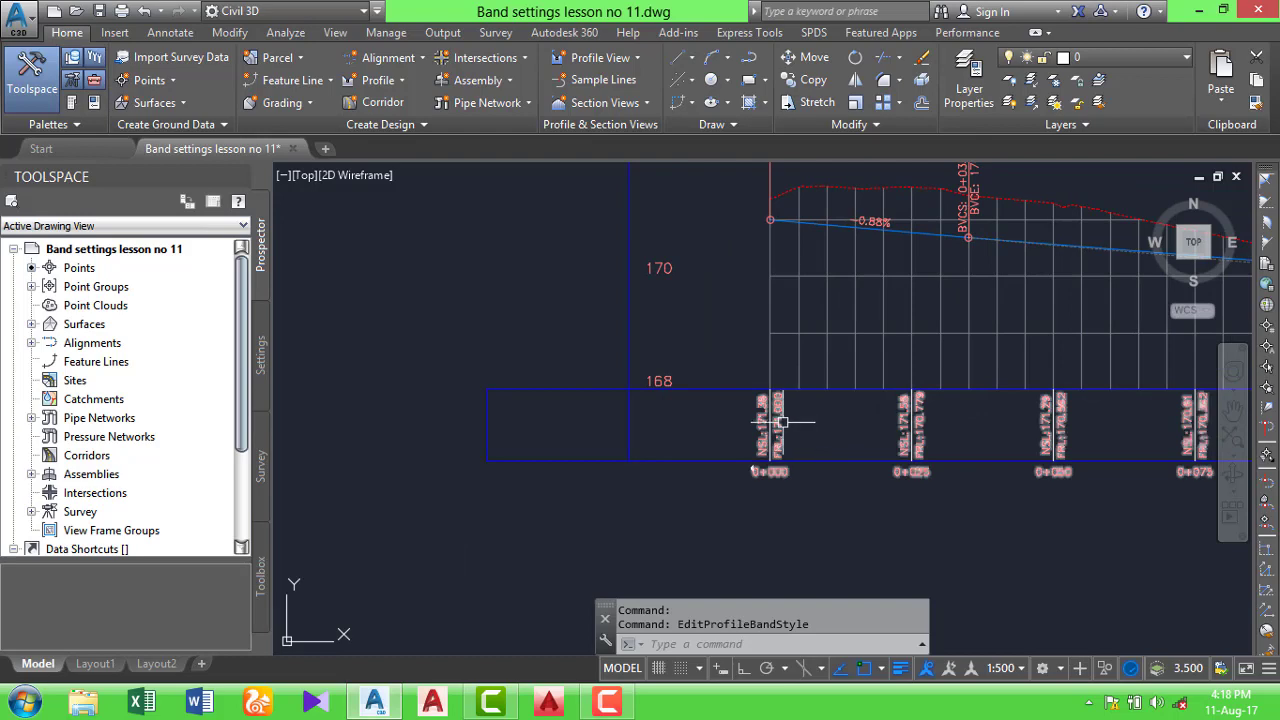
pyautogui.rightClick(784, 422)
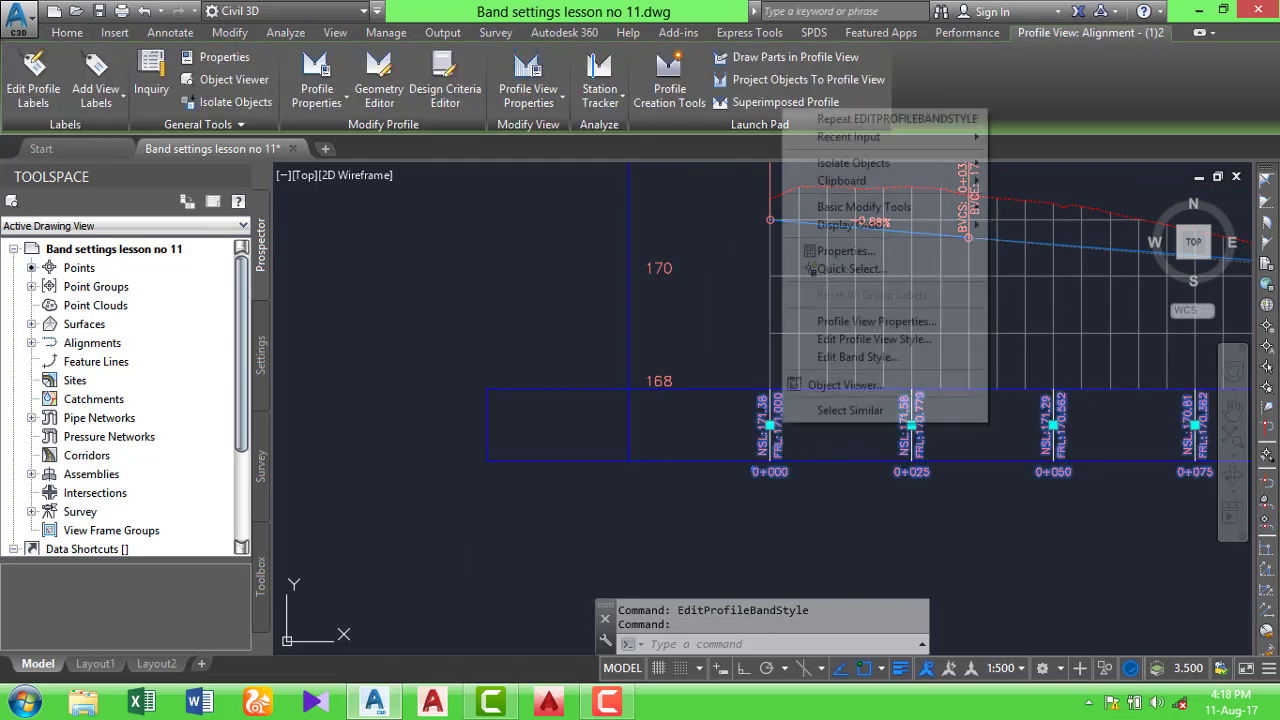
pyautogui.click(848, 358)
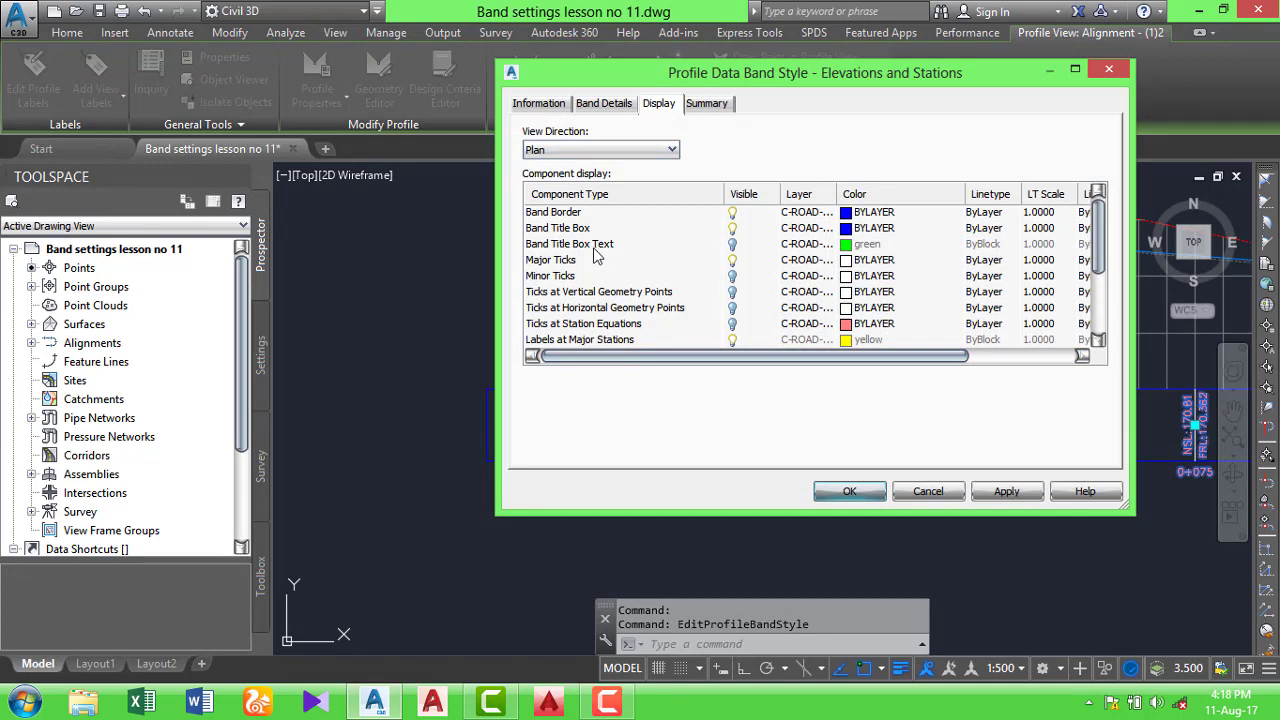
pyautogui.click(732, 246)
pyautogui.click(1010, 492)
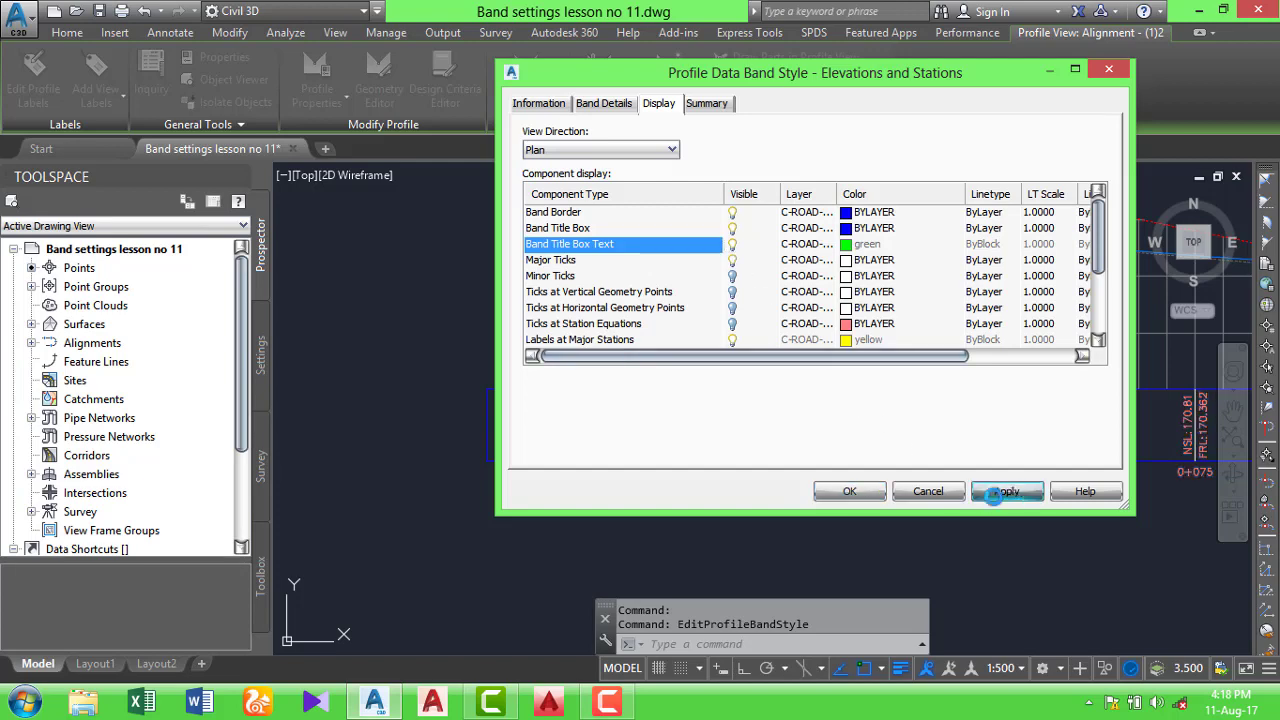
pyautogui.click(862, 494)
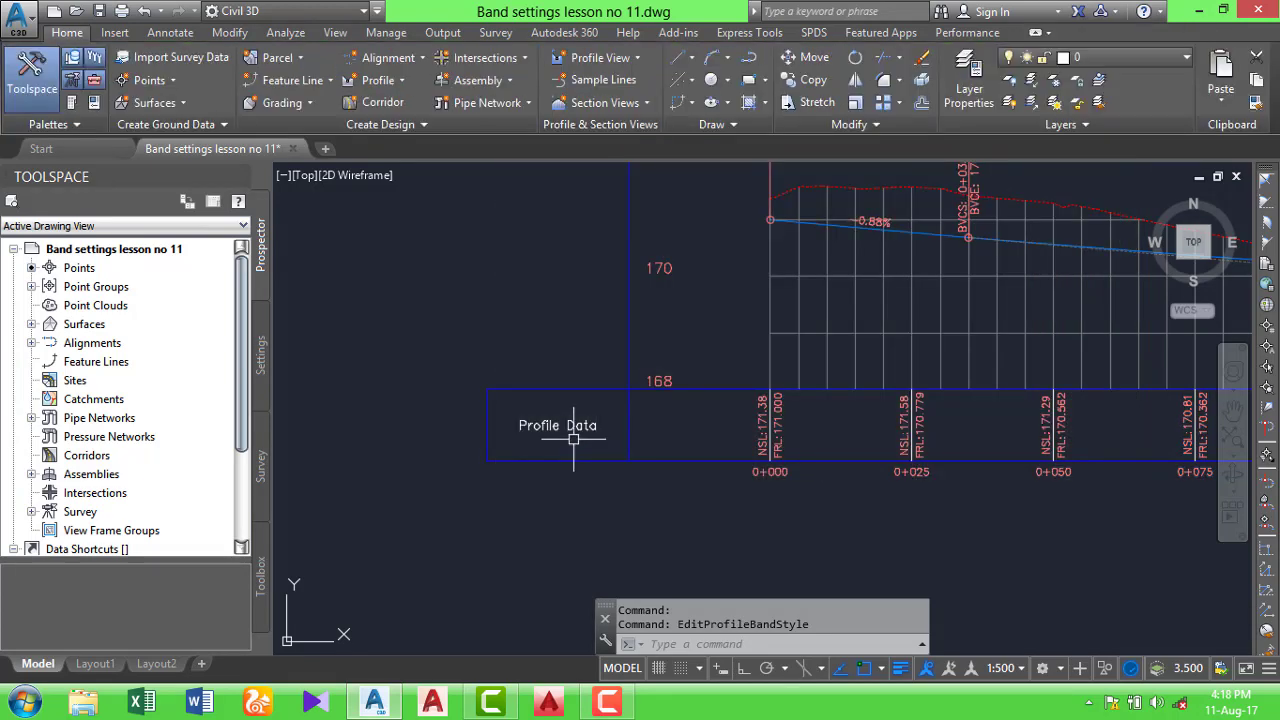
# Zoom around to check the Profile Data title, then reselect the data band
pyautogui.scroll(2, 573, 438)
pyautogui.scroll(-2, 551, 434)
pyautogui.scroll(-3, 829, 457)
pyautogui.scroll(-1, 708, 449)
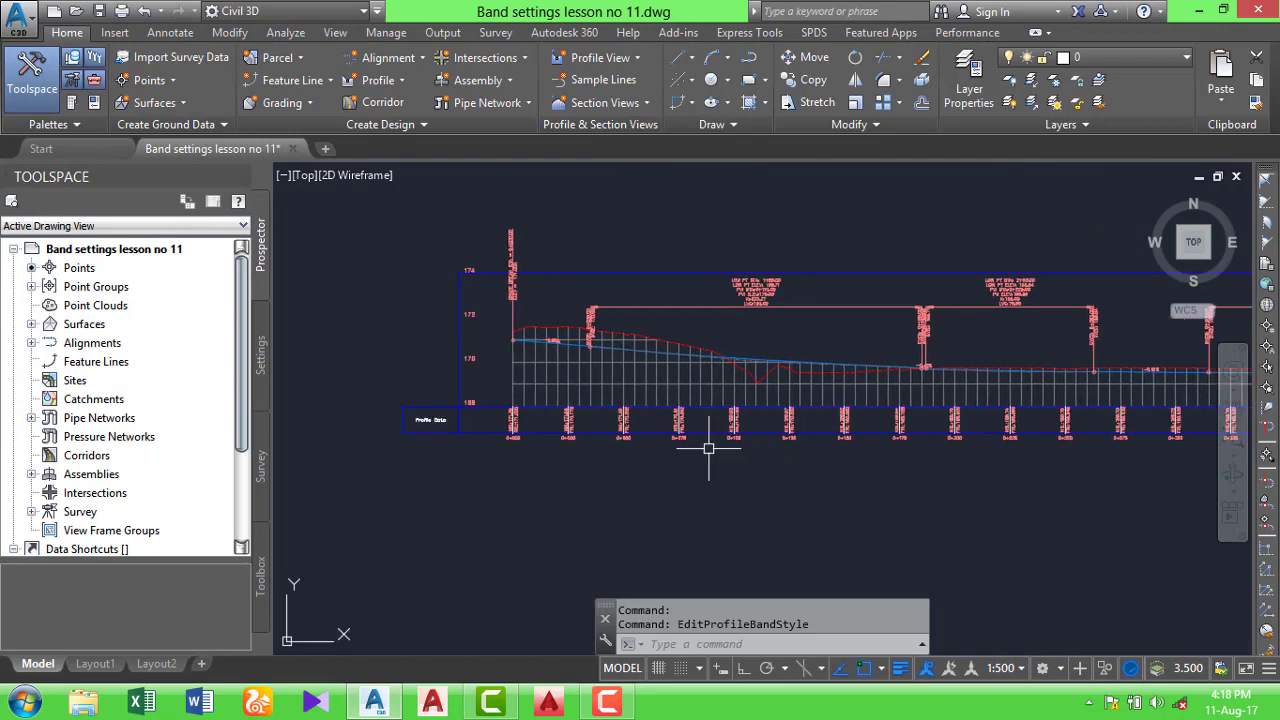
pyautogui.scroll(-3, 655, 428)
pyautogui.scroll(1, 777, 430)
pyautogui.scroll(2, 463, 397)
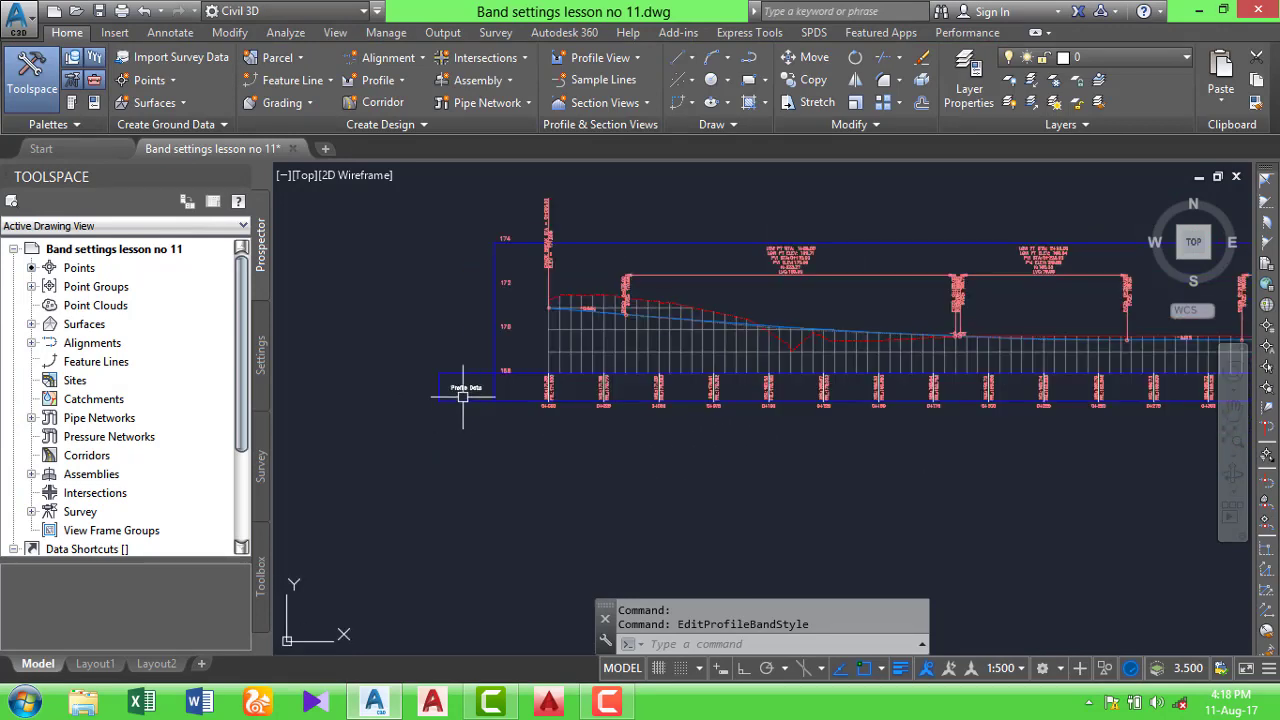
pyautogui.scroll(3, 463, 397)
pyautogui.scroll(3, 480, 390)
pyautogui.click(597, 388)
# Set the Band Border and Band Title Box colours to 240 in the band style and apply
pyautogui.rightClick(597, 388)
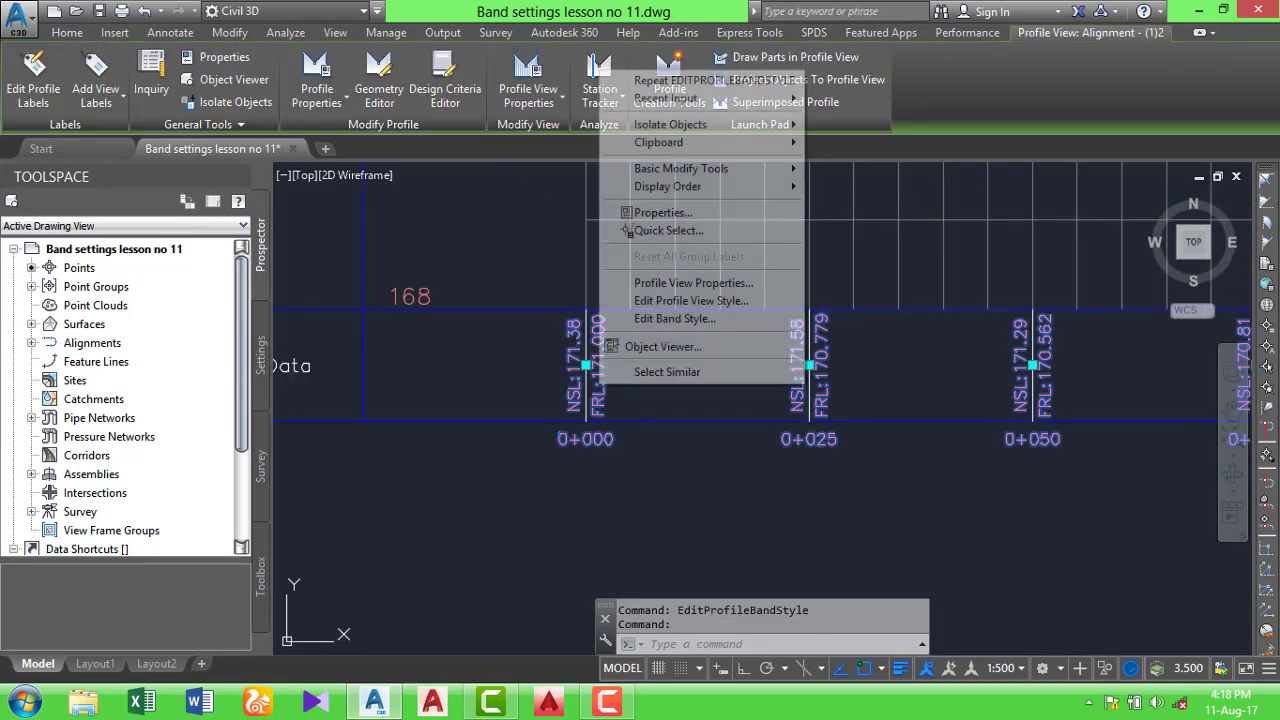
pyautogui.click(675, 318)
pyautogui.click(675, 317)
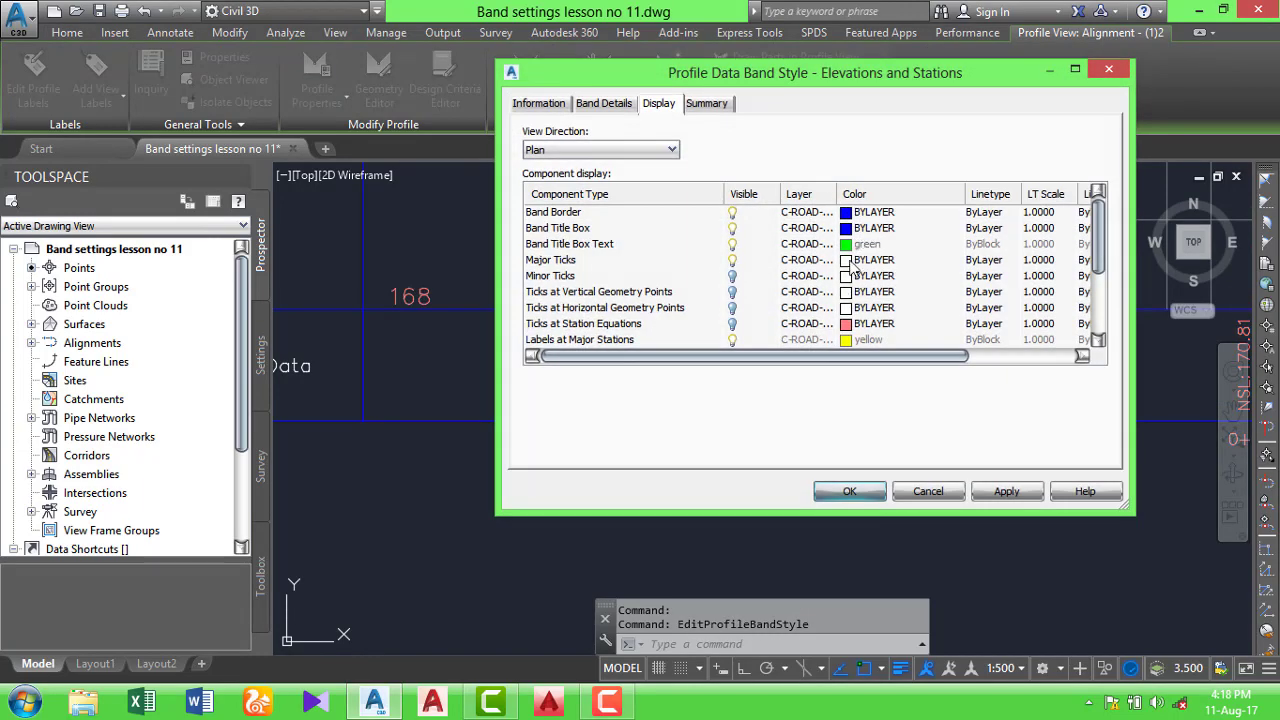
pyautogui.click(857, 217)
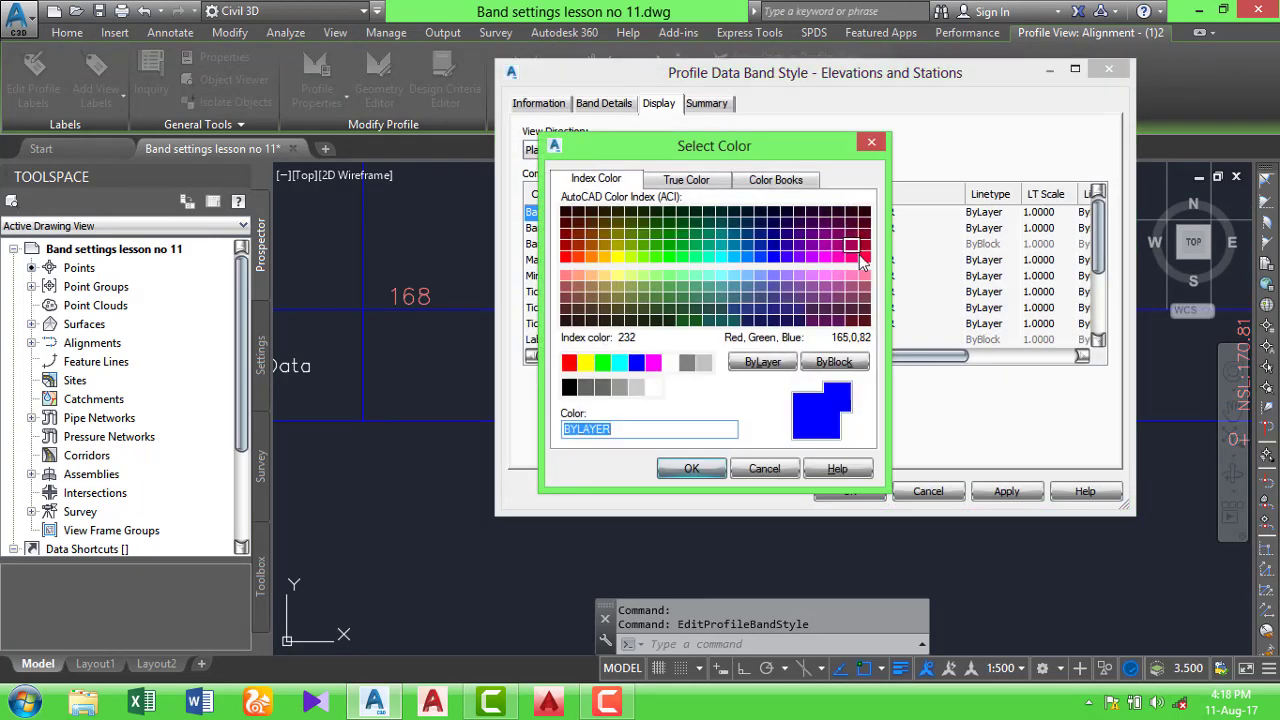
pyautogui.click(864, 257)
pyautogui.click(691, 470)
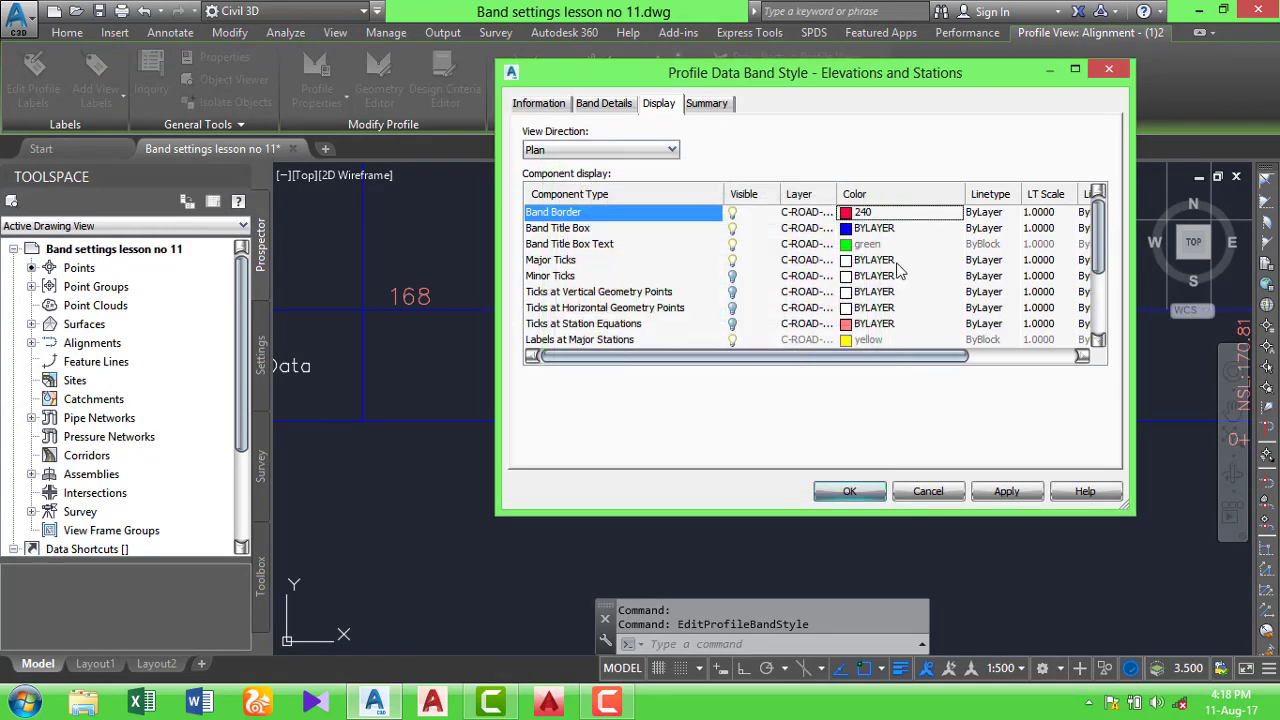
pyautogui.click(860, 228)
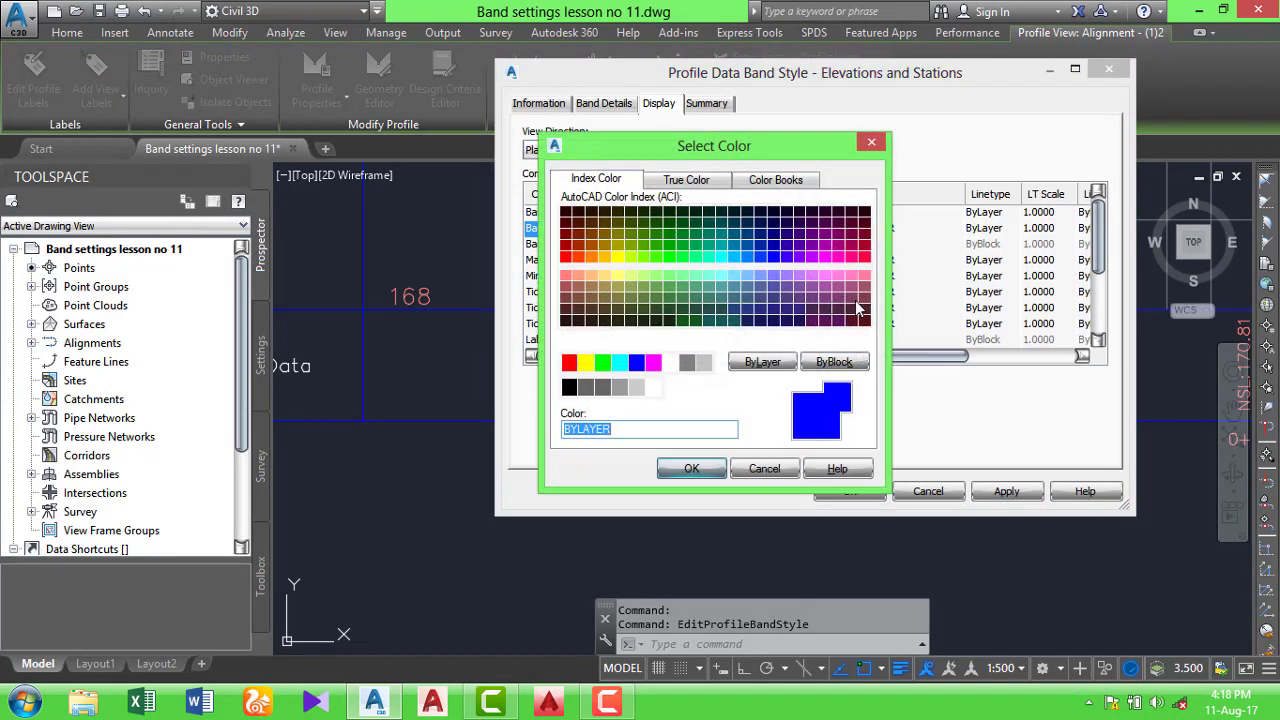
pyautogui.click(864, 257)
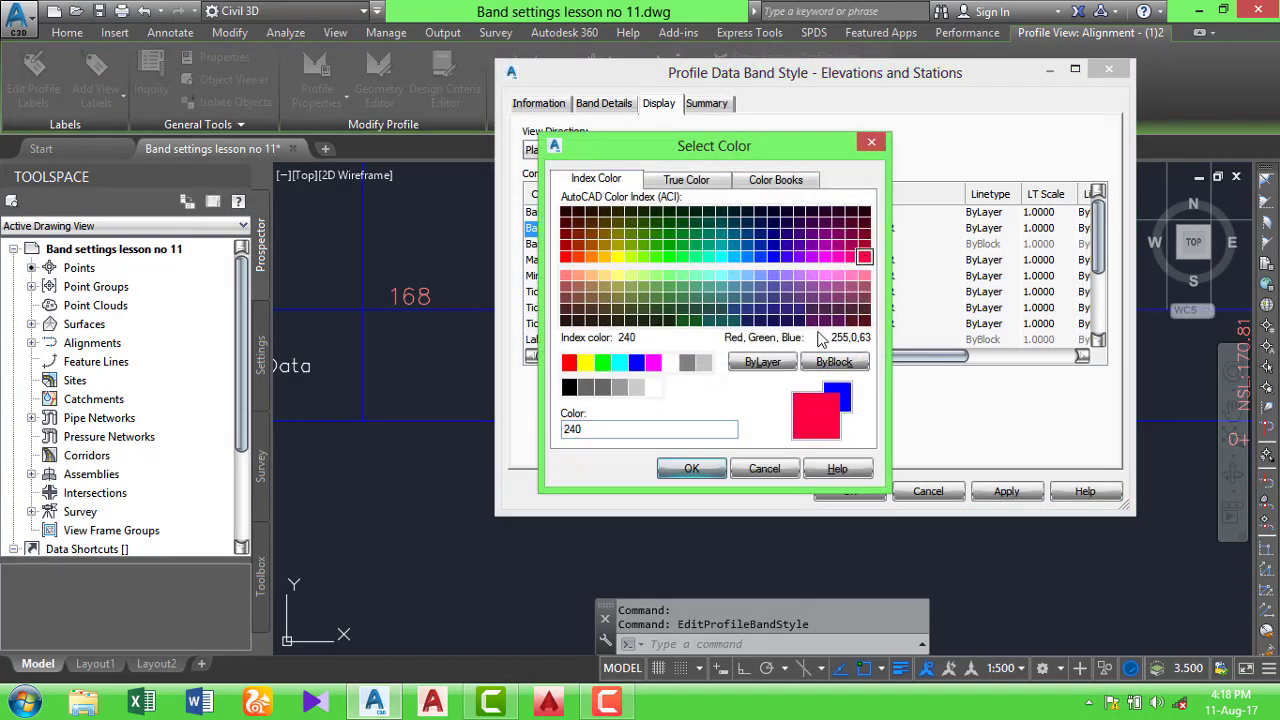
pyautogui.click(691, 468)
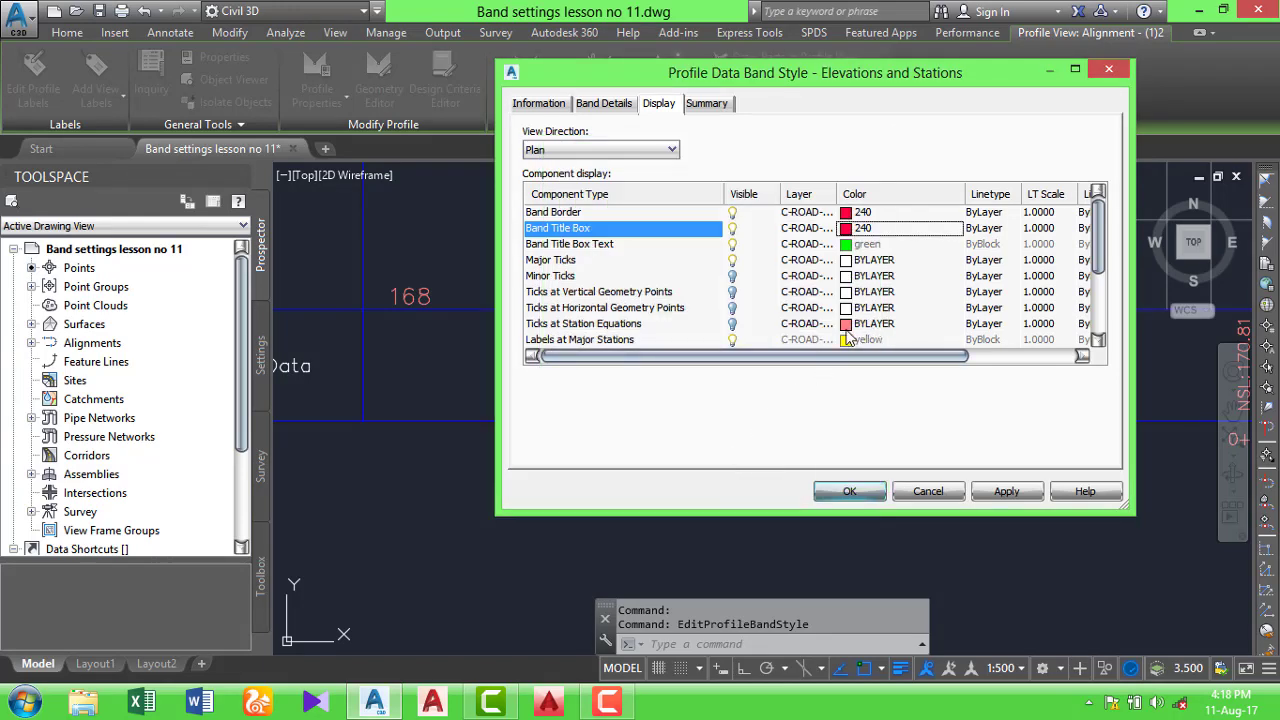
pyautogui.click(1006, 491)
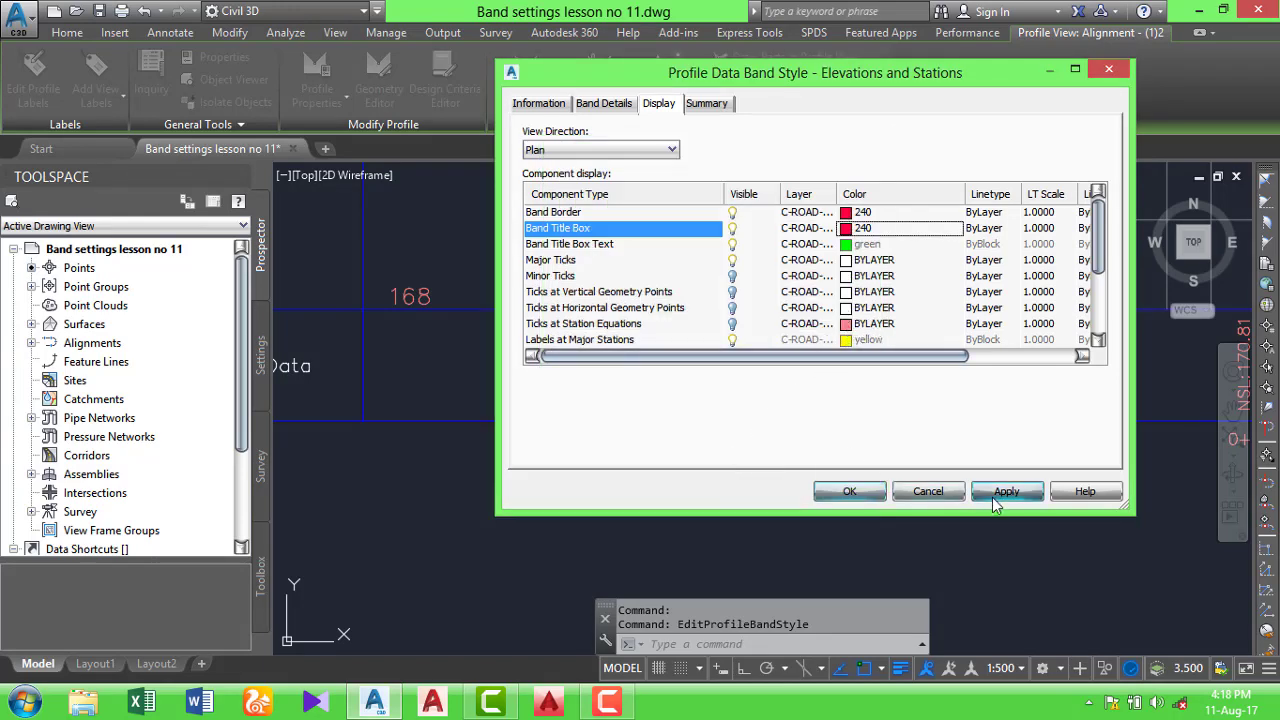
pyautogui.click(849, 491)
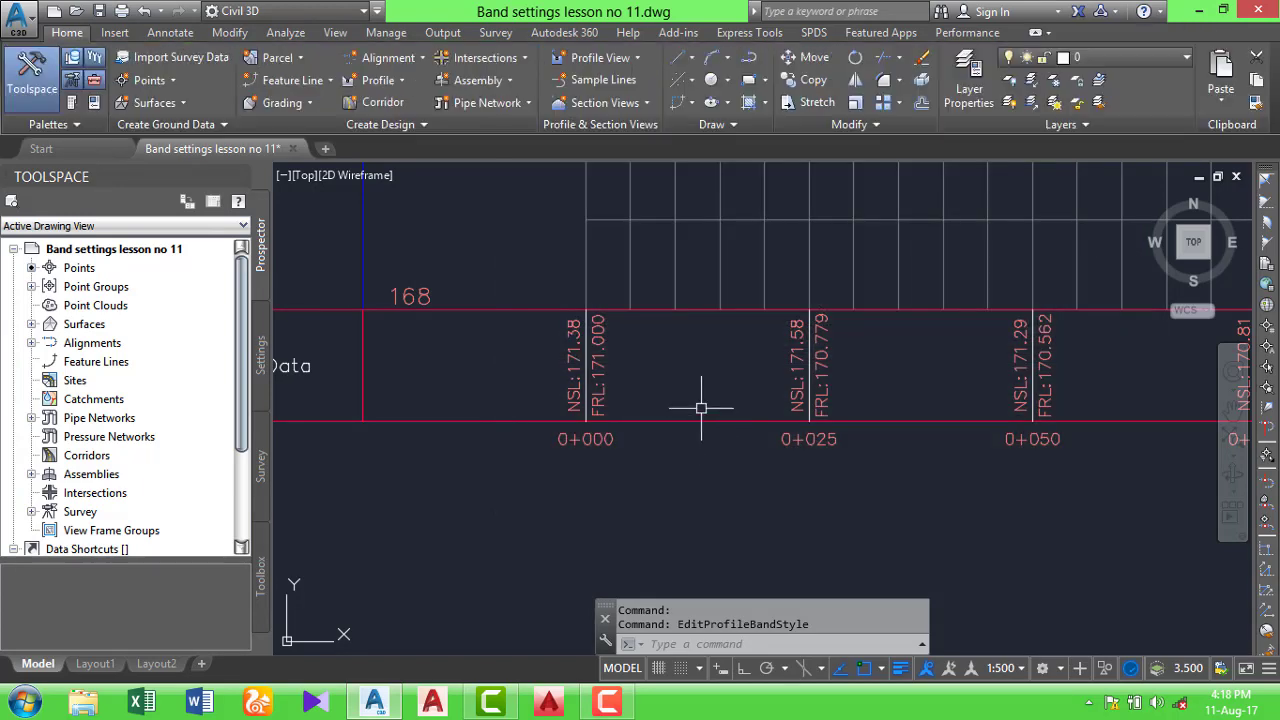
pyautogui.scroll(-5, 665, 420)
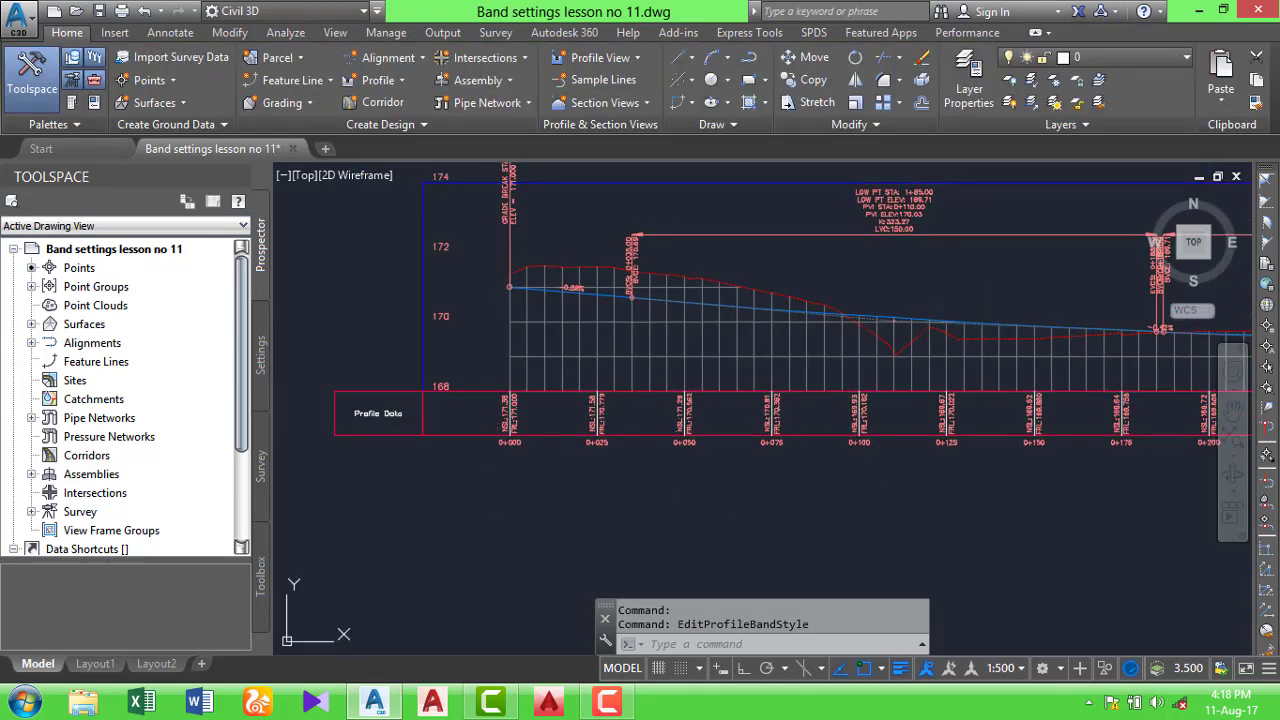
pyautogui.hotkey('ctrl', 'z')
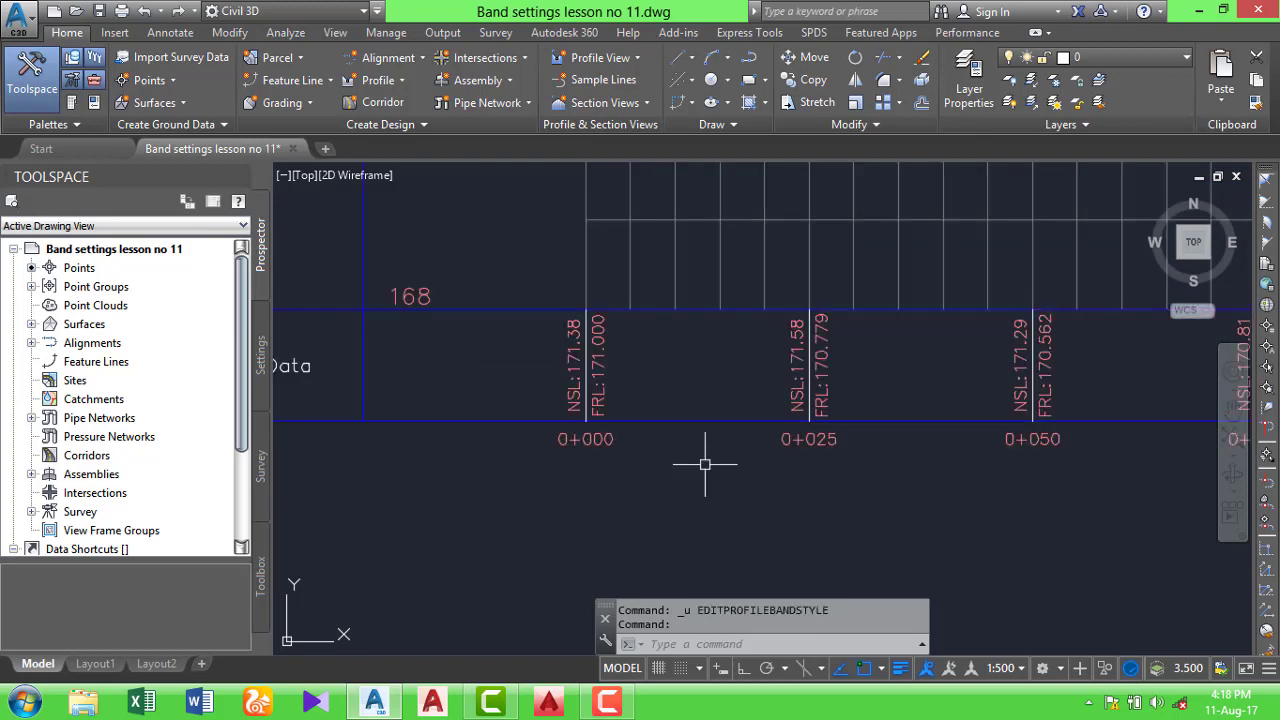
pyautogui.scroll(-3, 681, 393)
pyautogui.scroll(1, 681, 393)
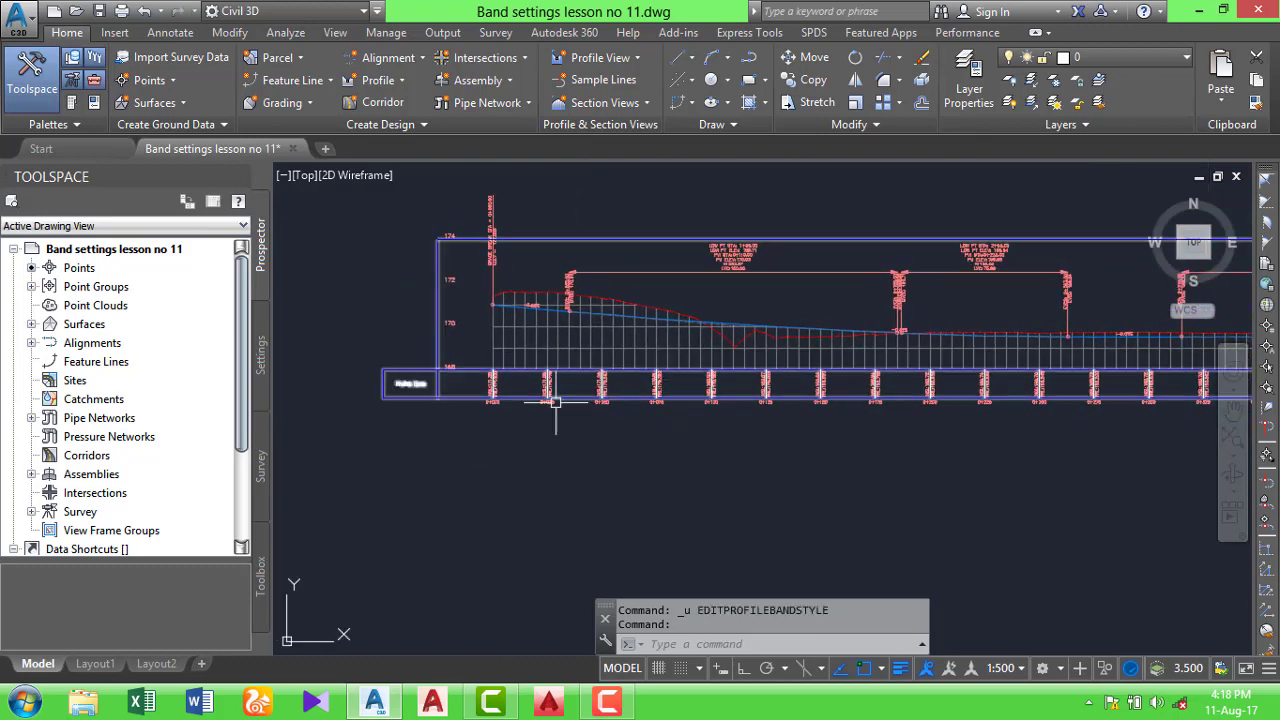
pyautogui.scroll(2, 462, 398)
pyautogui.moveTo(535, 347); pyautogui.dragTo(527, 405, button='middle')
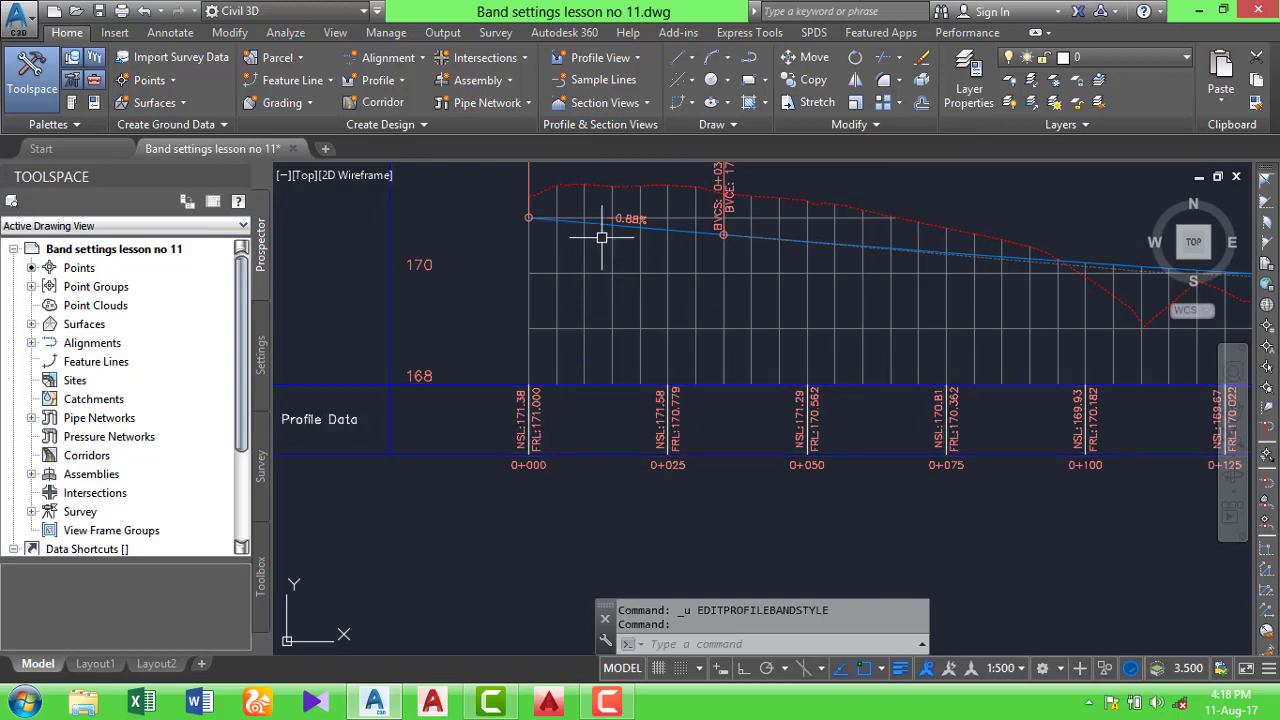
pyautogui.scroll(-2, 600, 320)
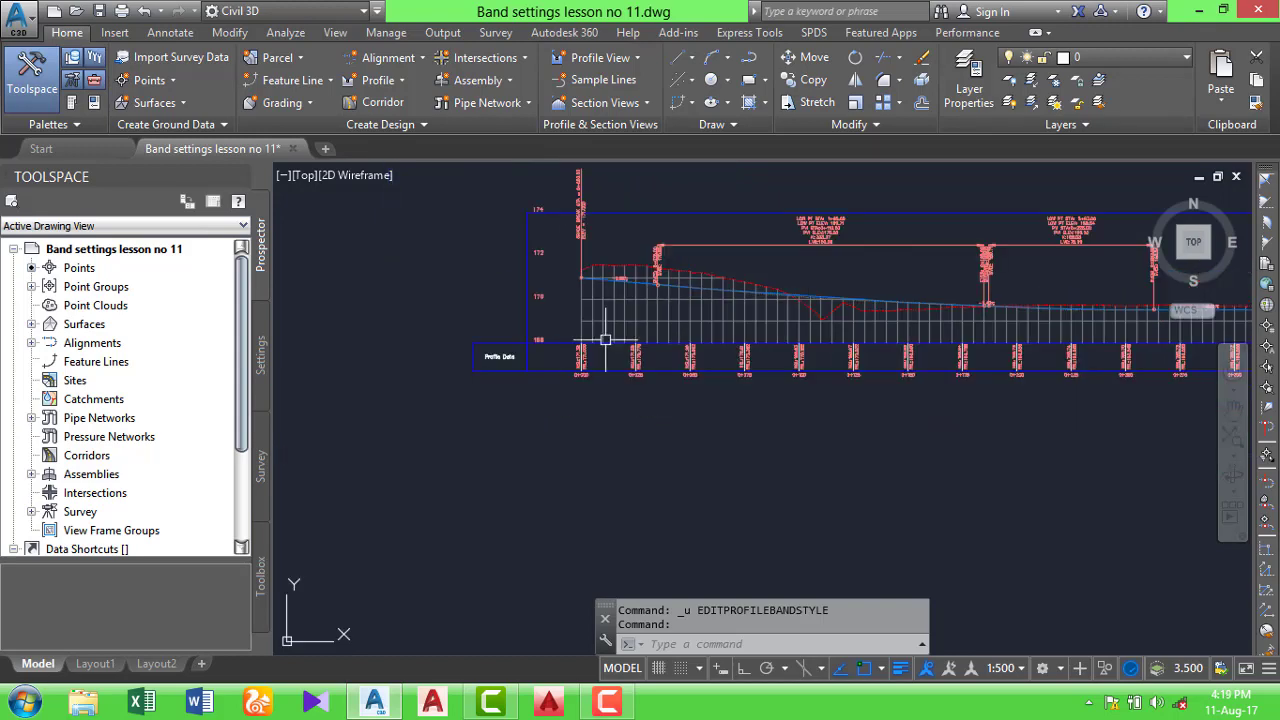
pyautogui.scroll(-2, 645, 391)
pyautogui.scroll(2, 645, 391)
pyautogui.scroll(3, 690, 400)
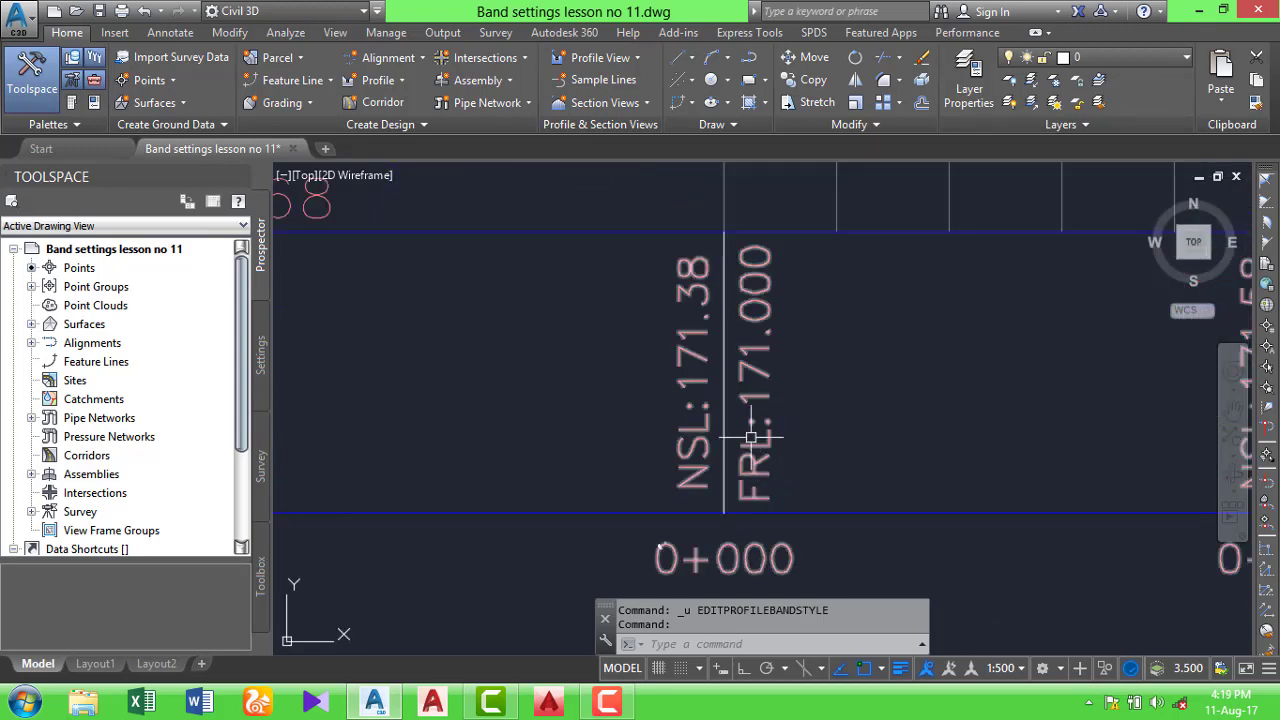
pyautogui.scroll(-2, 760, 430)
pyautogui.moveTo(734, 188); pyautogui.dragTo(734, 300, button='middle')
pyautogui.scroll(-2, 749, 237)
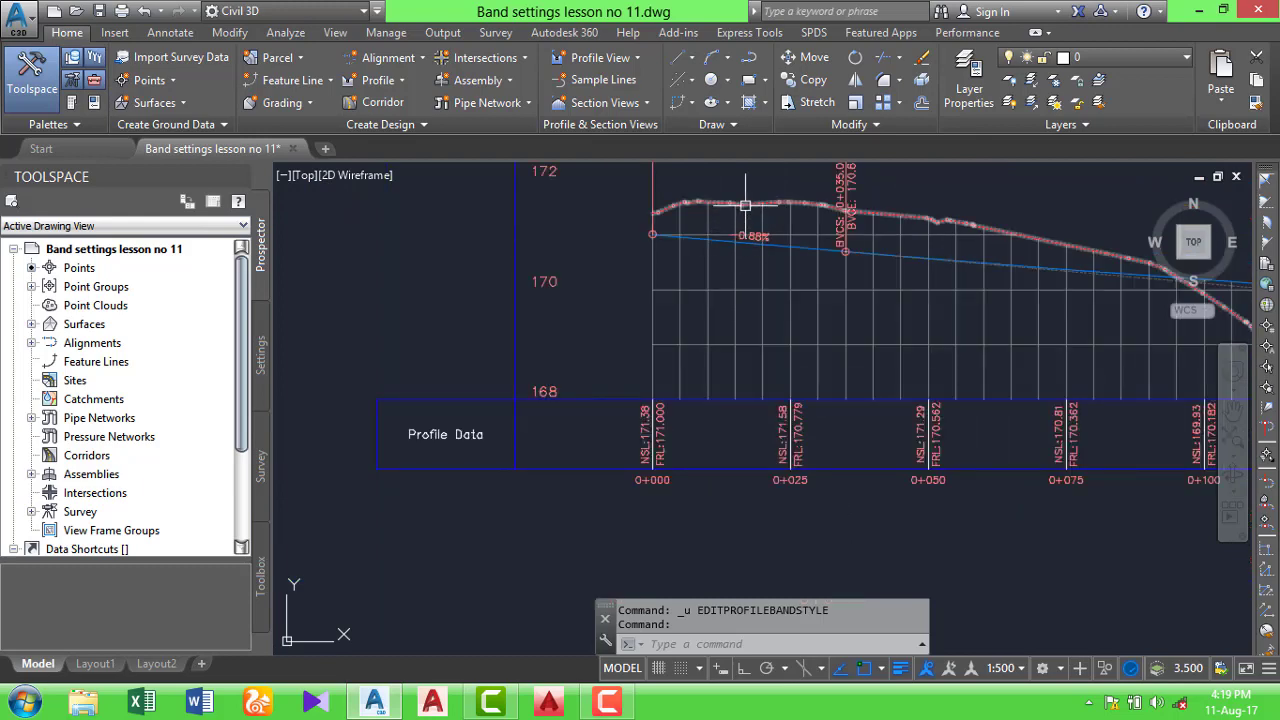
# Bring the NSL/FRL labels at 0+000 into view and clear the selection
pyautogui.click(749, 204)
pyautogui.scroll(2, 657, 215)
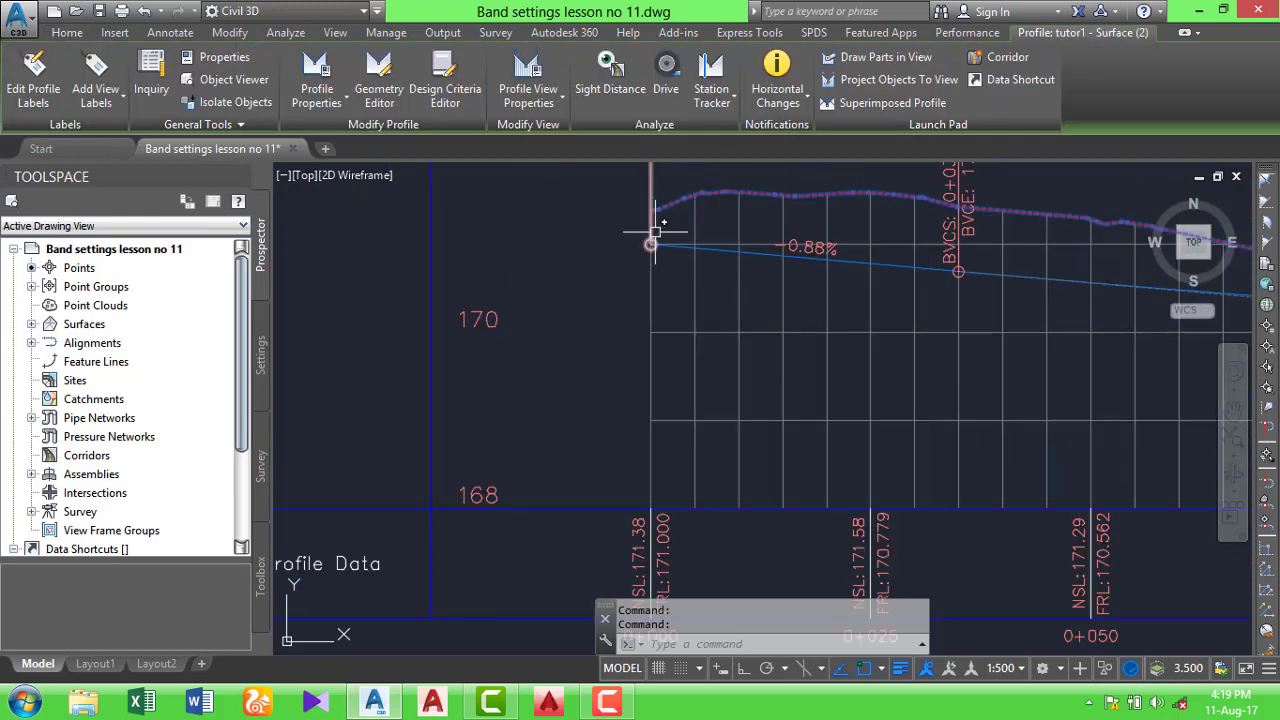
pyautogui.scroll(-1, 660, 225)
pyautogui.scroll(-2, 663, 240)
pyautogui.scroll(-2, 663, 300)
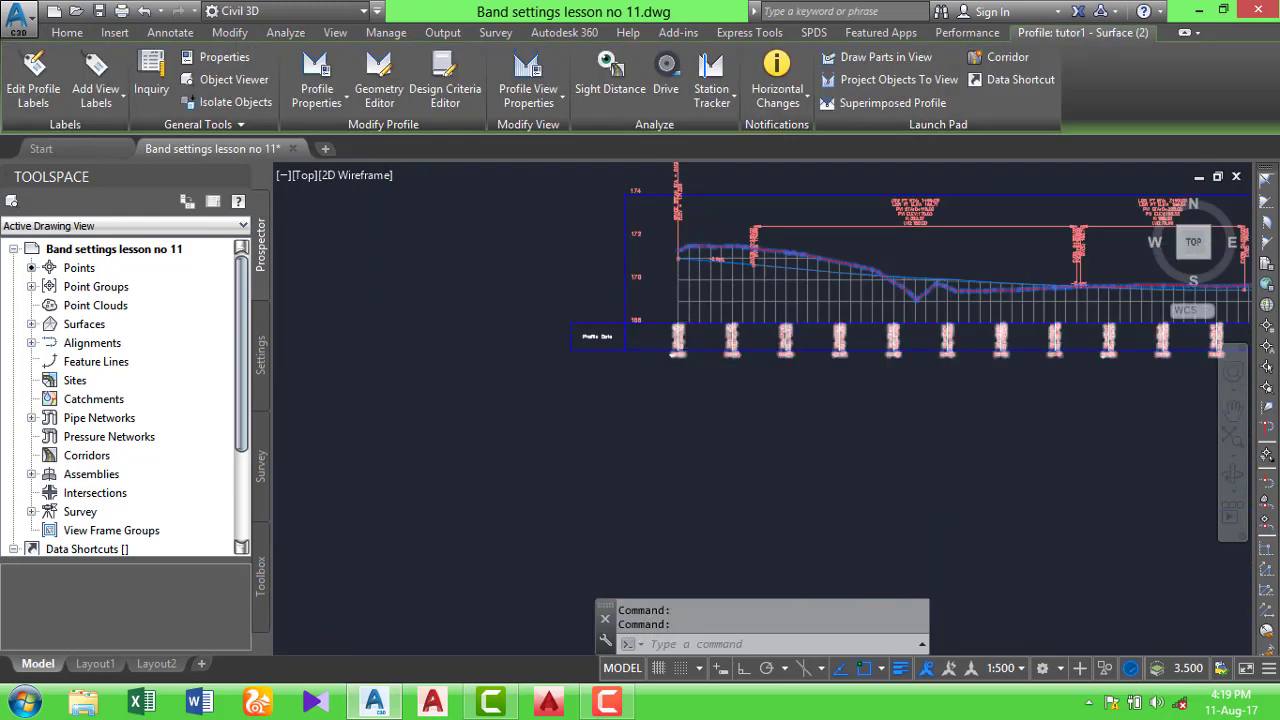
pyautogui.scroll(6, 668, 366)
pyautogui.moveTo(657, 354); pyautogui.dragTo(769, 544, button='middle')
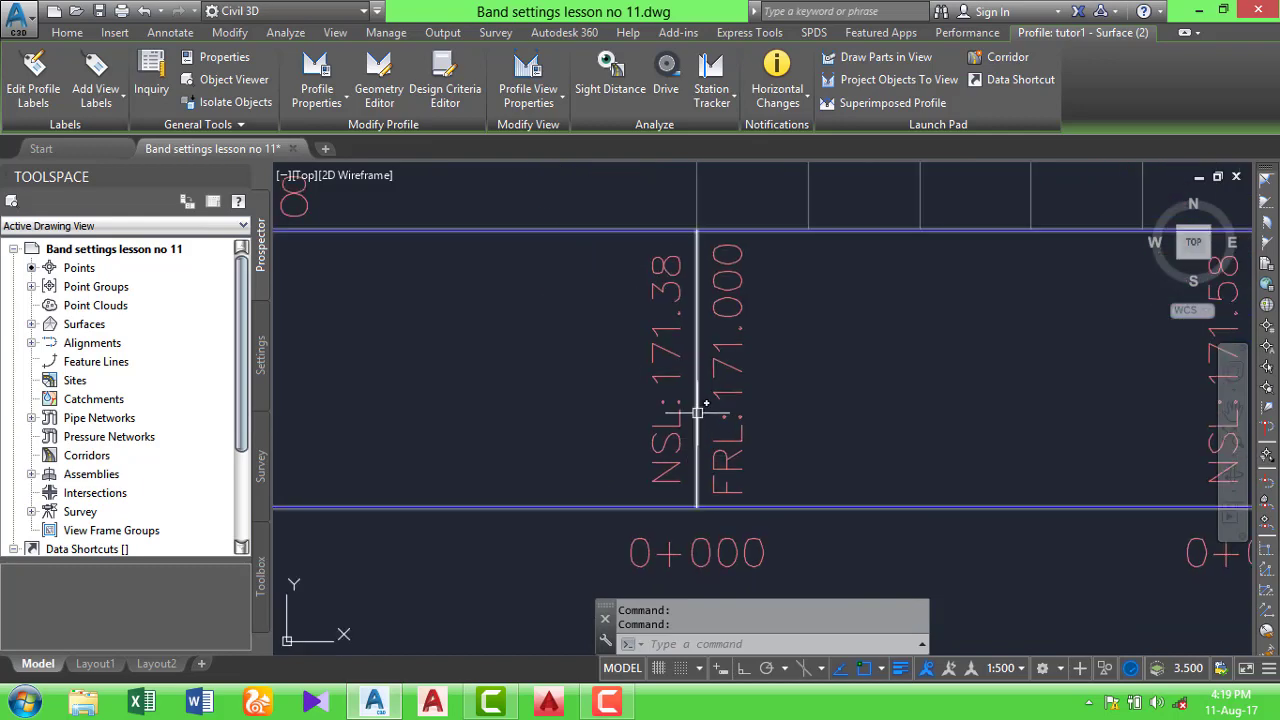
pyautogui.scroll(-2, 506, 457)
pyautogui.press('Escape')
pyautogui.scroll(-2, 323, 363)
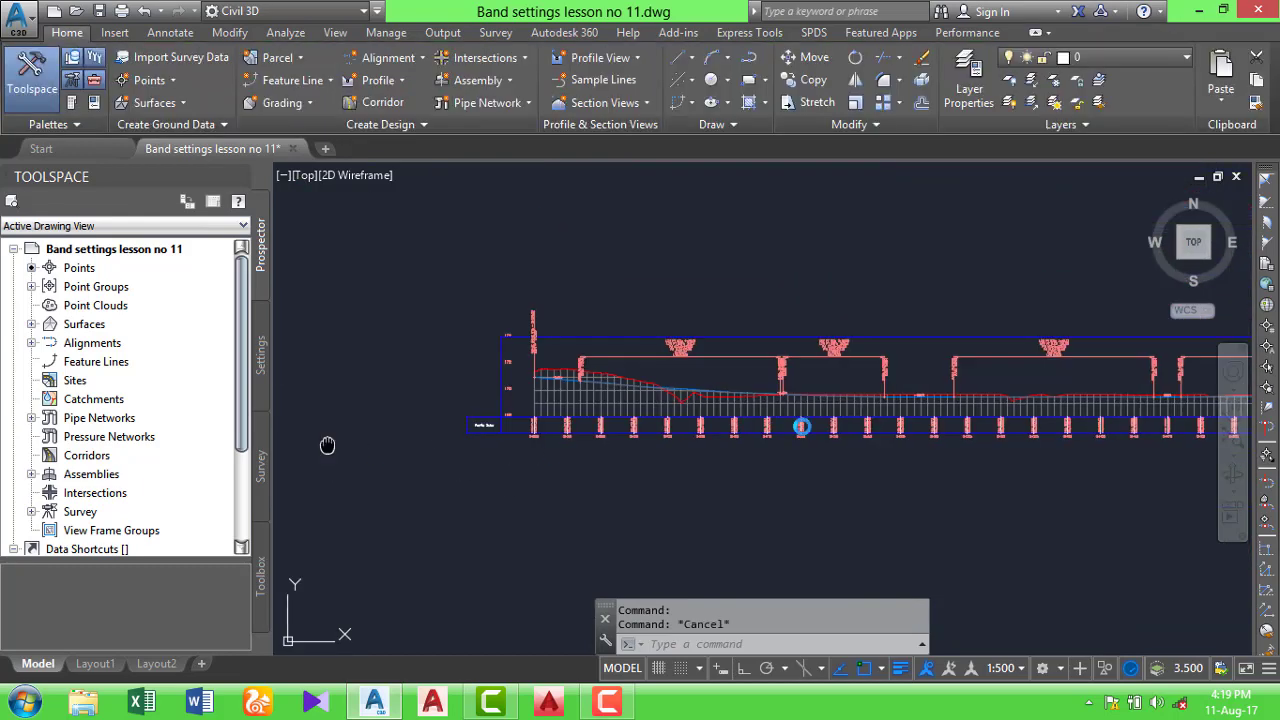
pyautogui.scroll(-3, 1013, 369)
pyautogui.scroll(2, 737, 429)
pyautogui.scroll(1, 700, 460)
pyautogui.scroll(3, 660, 490)
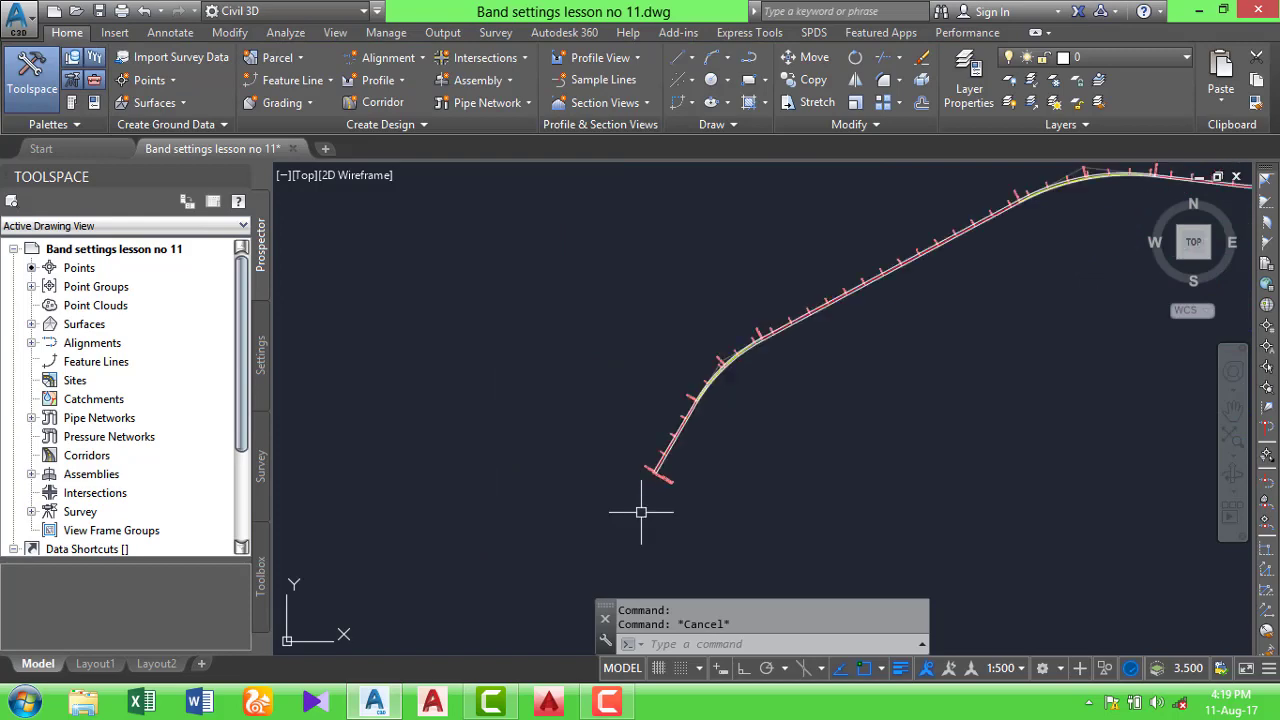
pyautogui.scroll(3, 645, 495)
pyautogui.scroll(4, 800, 305)
pyautogui.scroll(1, 720, 286)
pyautogui.scroll(1, 732, 241)
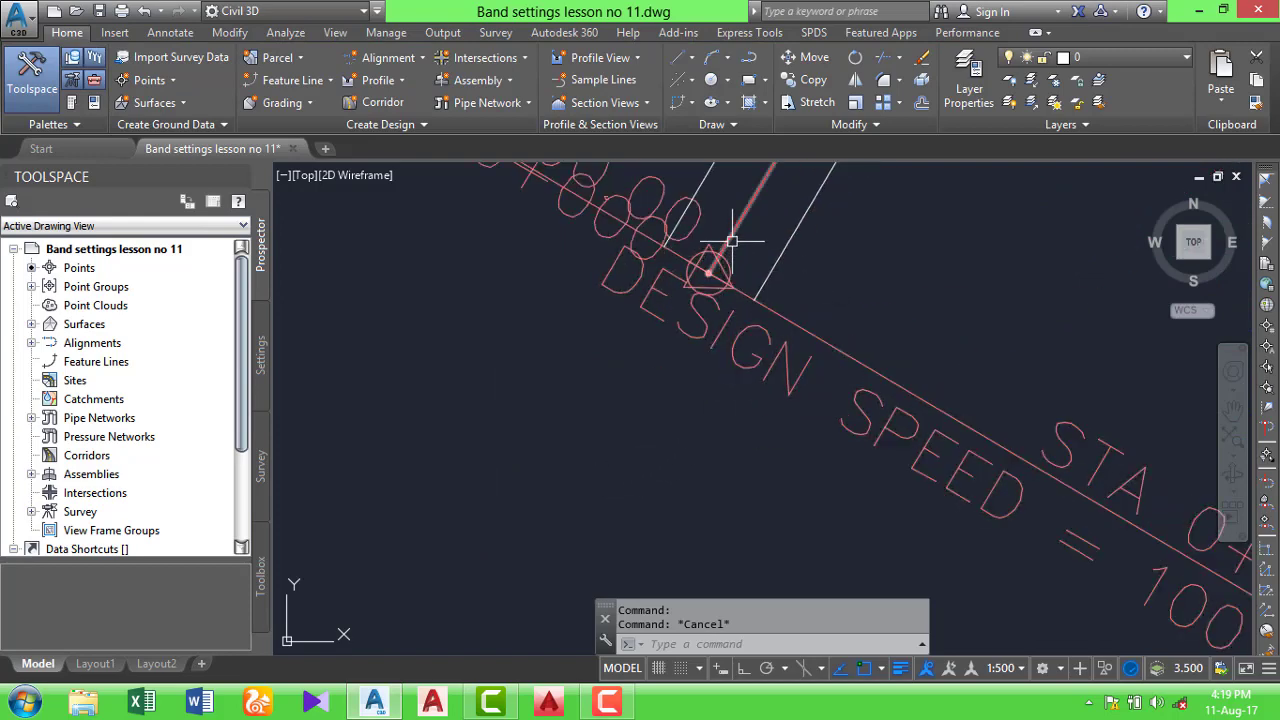
# Stretch the alignment's start grip to a new point so 0+000 reads NSL:171.47
pyautogui.click(707, 267)
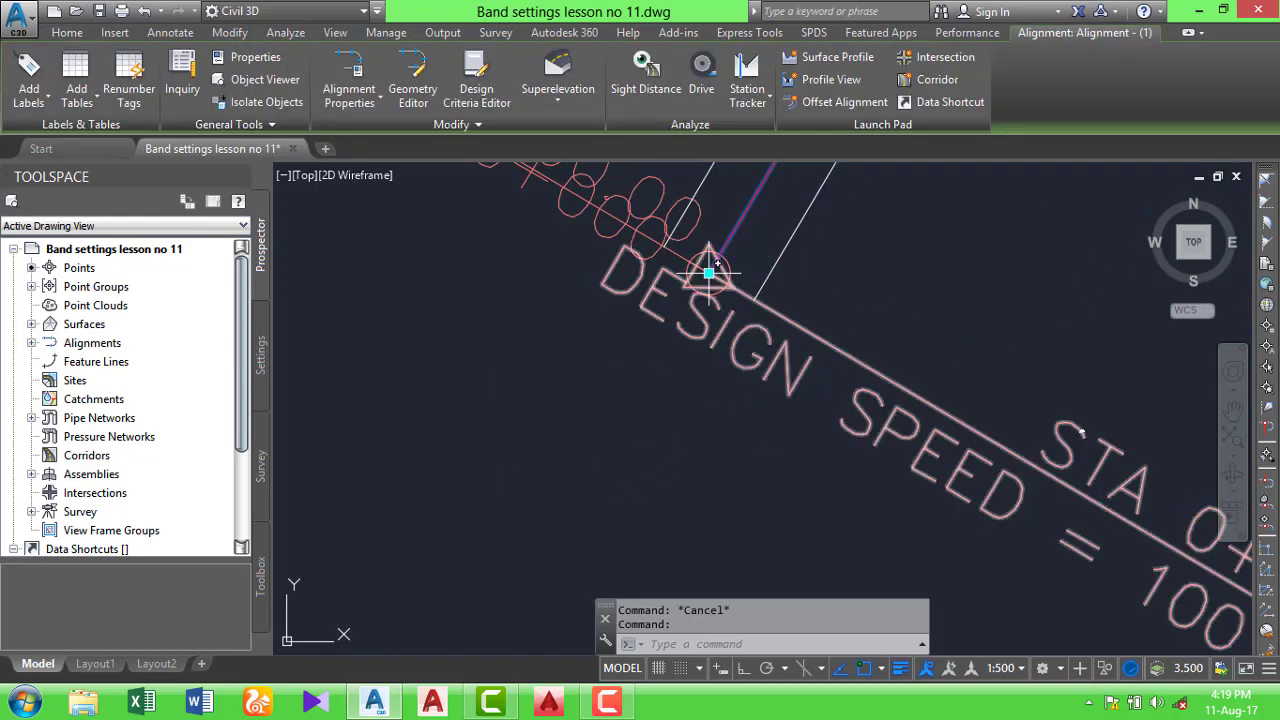
pyautogui.click(709, 272)
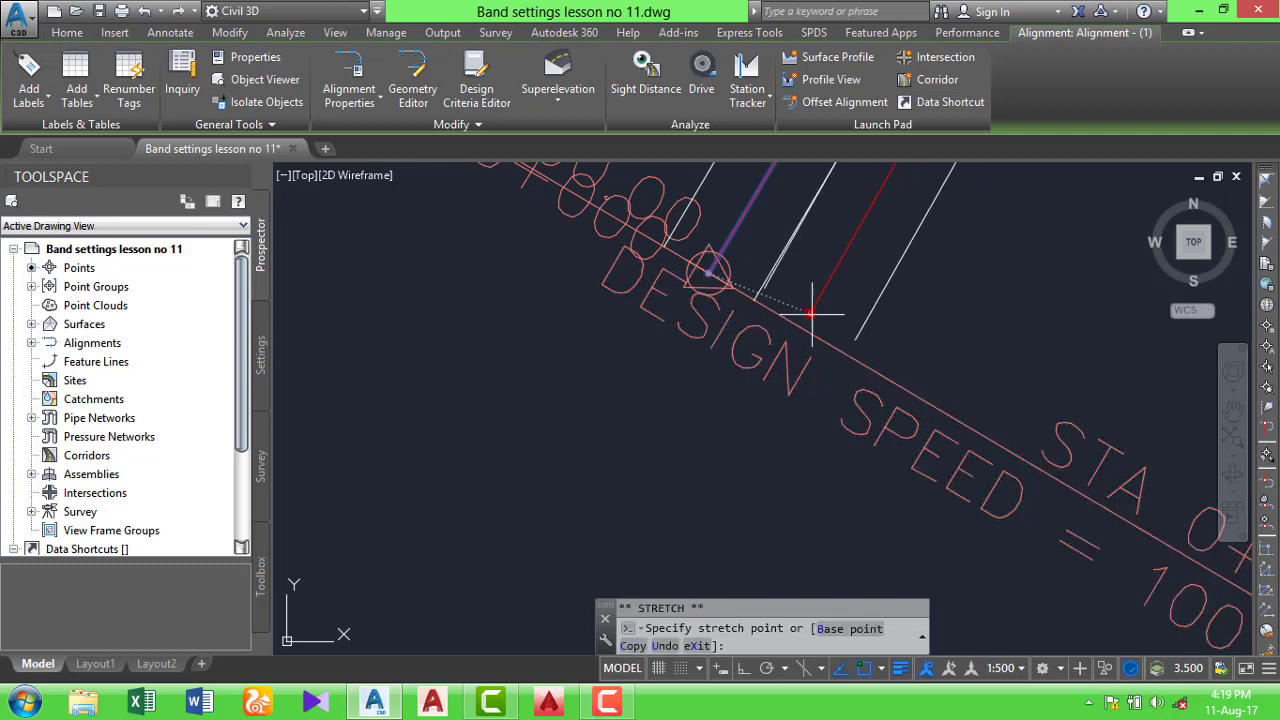
pyautogui.click(855, 300)
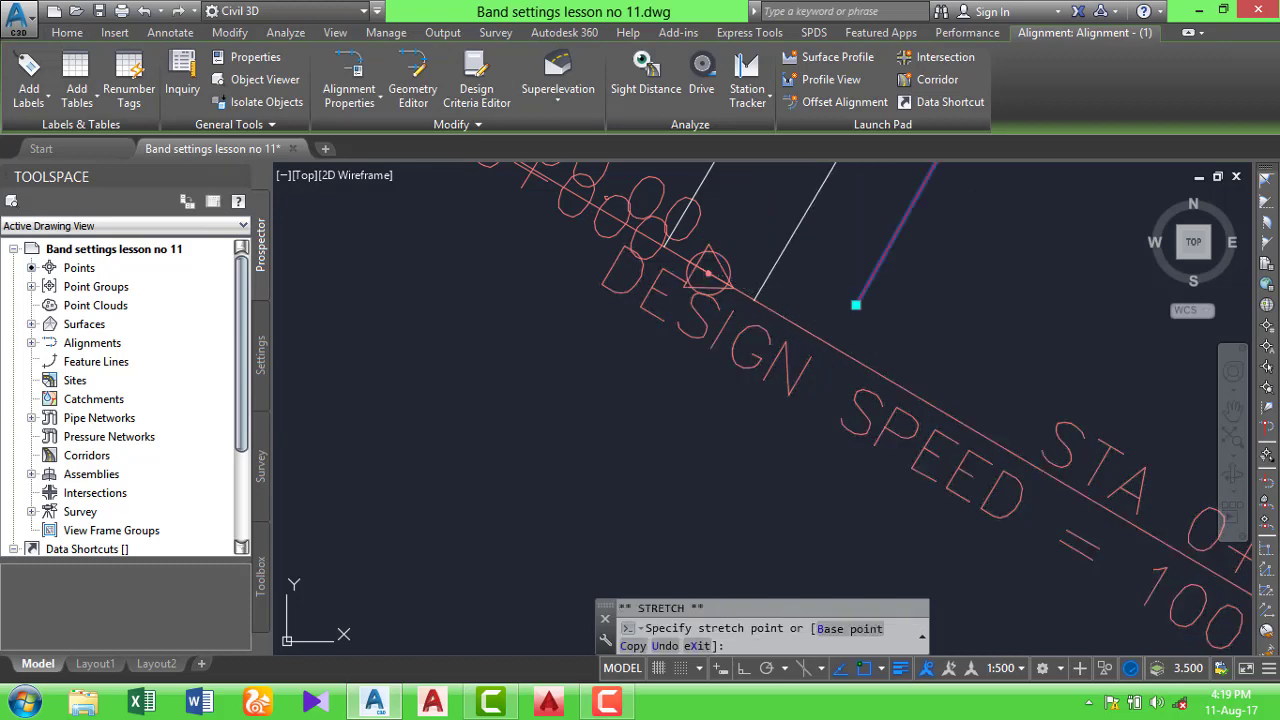
pyautogui.scroll(-2, 829, 357)
pyautogui.scroll(-2, 561, 421)
pyautogui.scroll(-2, 561, 421)
pyautogui.scroll(-2, 349, 514)
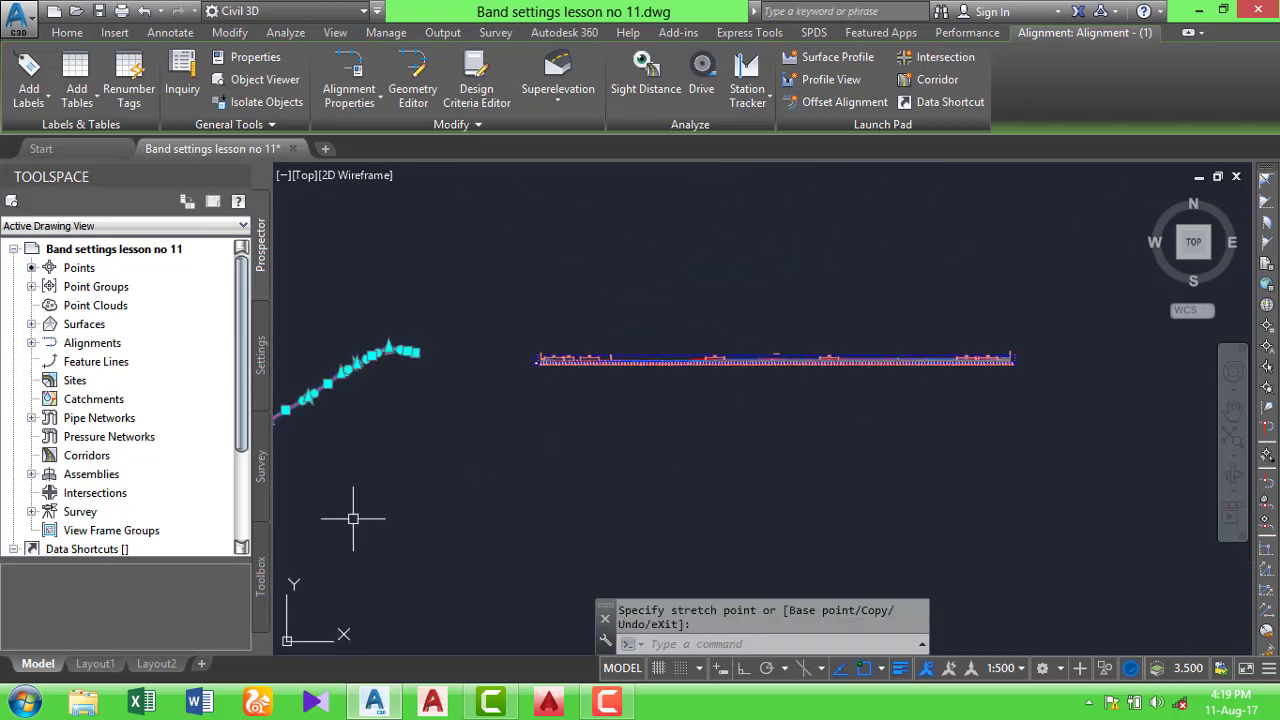
pyautogui.scroll(-1, 523, 366)
pyautogui.scroll(3, 555, 358)
pyautogui.scroll(5, 553, 357)
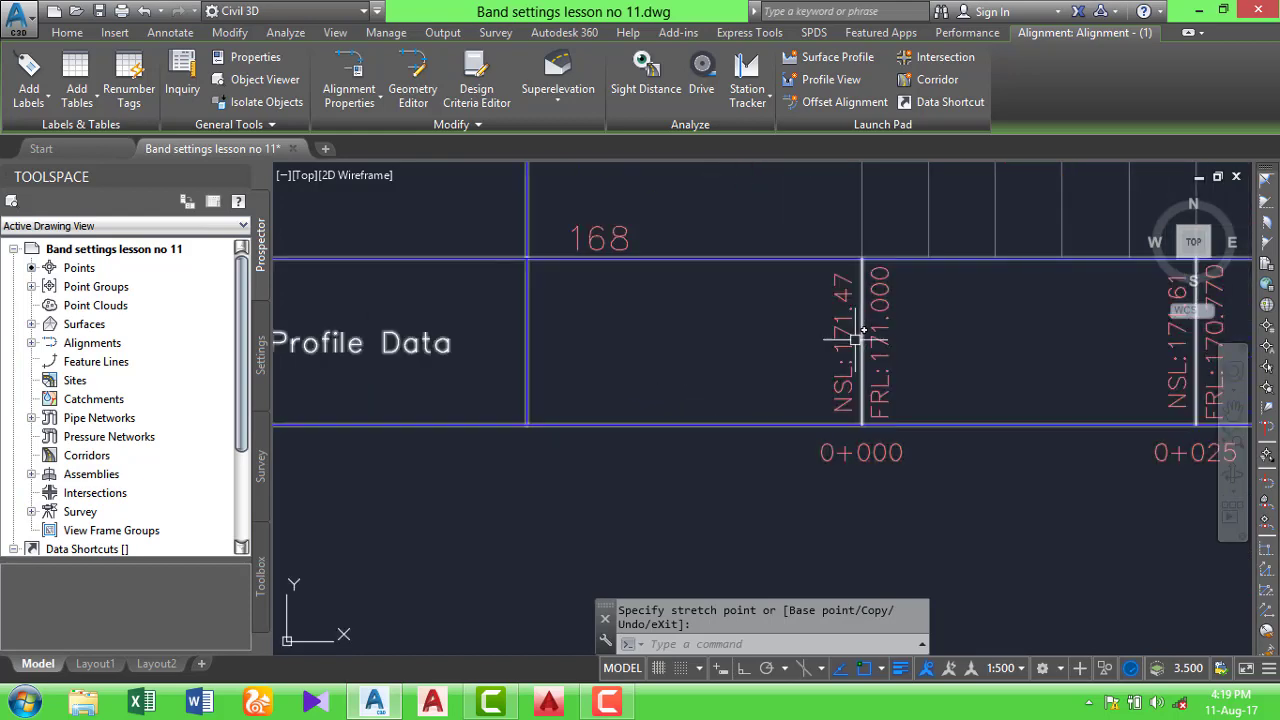
pyautogui.scroll(-3, 795, 332)
pyautogui.scroll(-3, 805, 337)
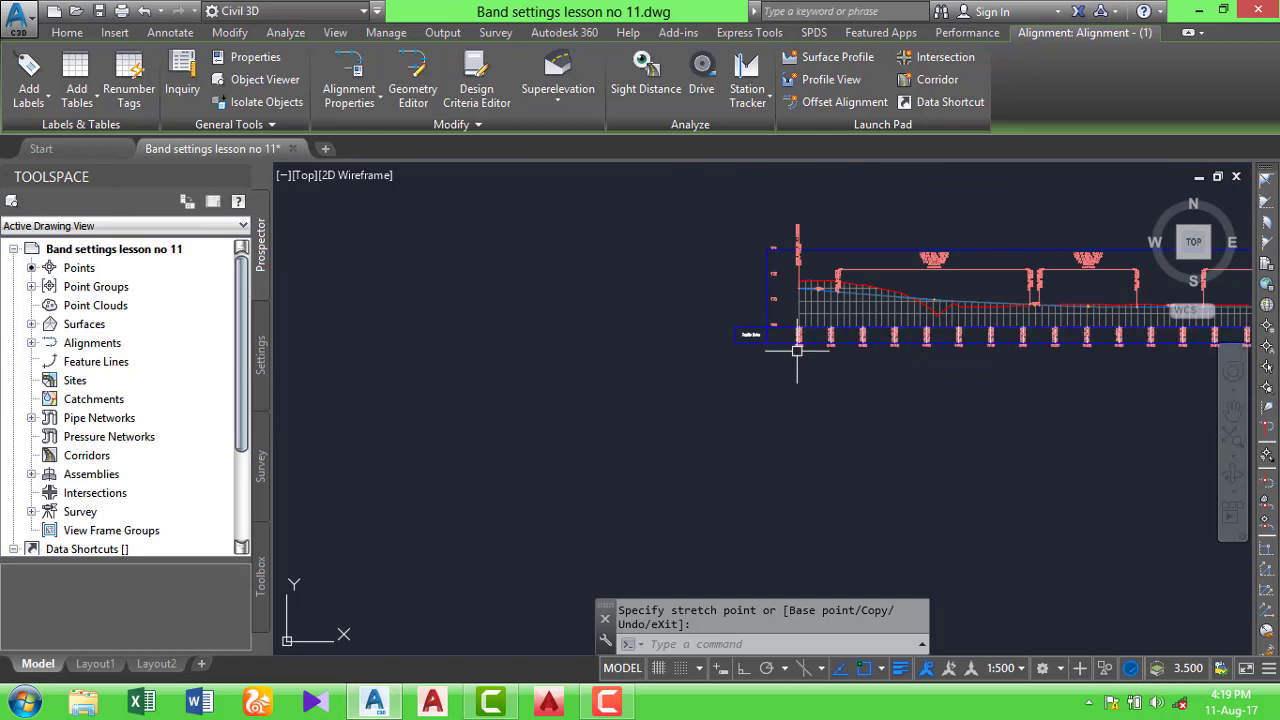
pyautogui.hotkey('ctrl', 'z')
pyautogui.scroll(-3, 760, 411)
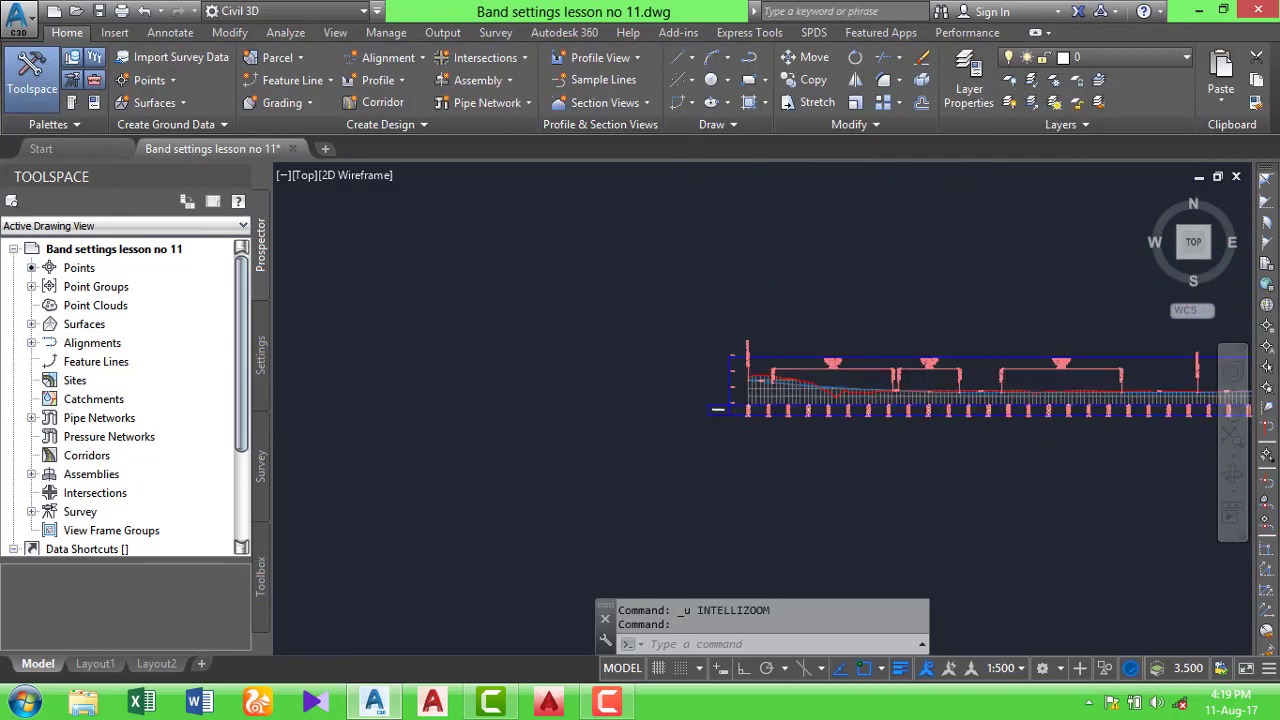
pyautogui.scroll(-2, 674, 346)
pyautogui.scroll(-2, 611, 337)
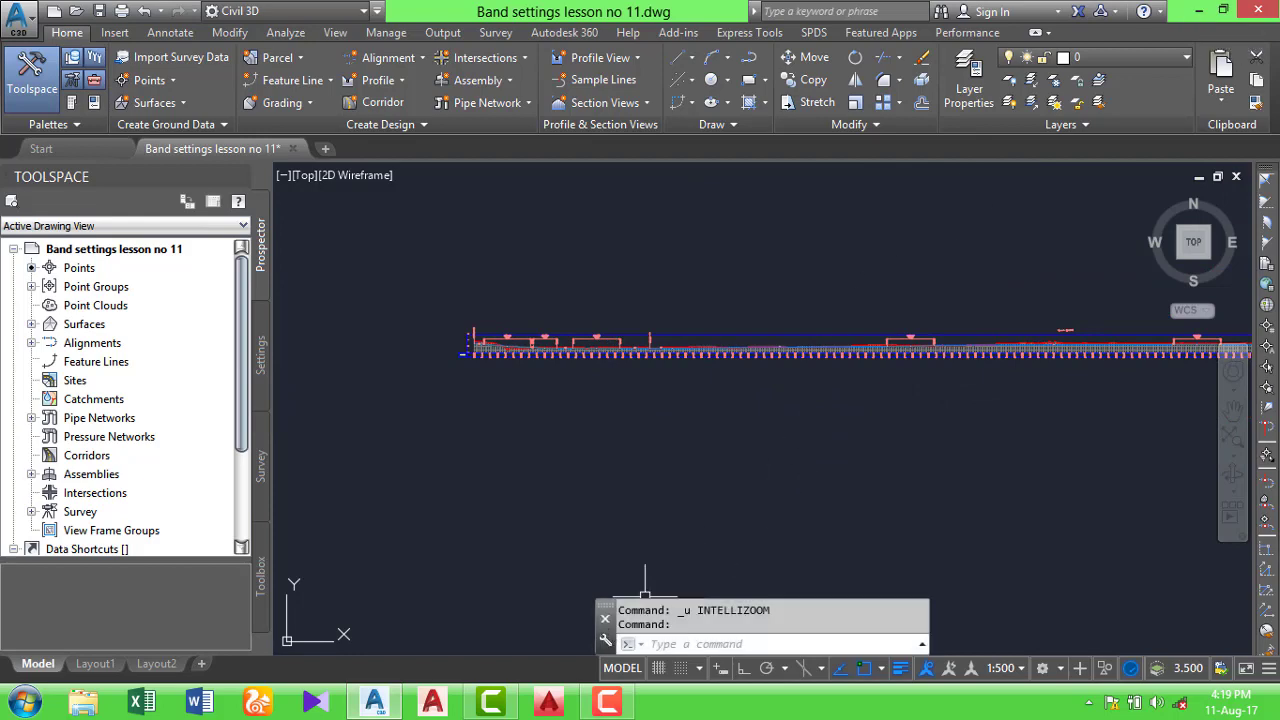
pyautogui.scroll(1, 486, 349)
pyautogui.scroll(4, 487, 385)
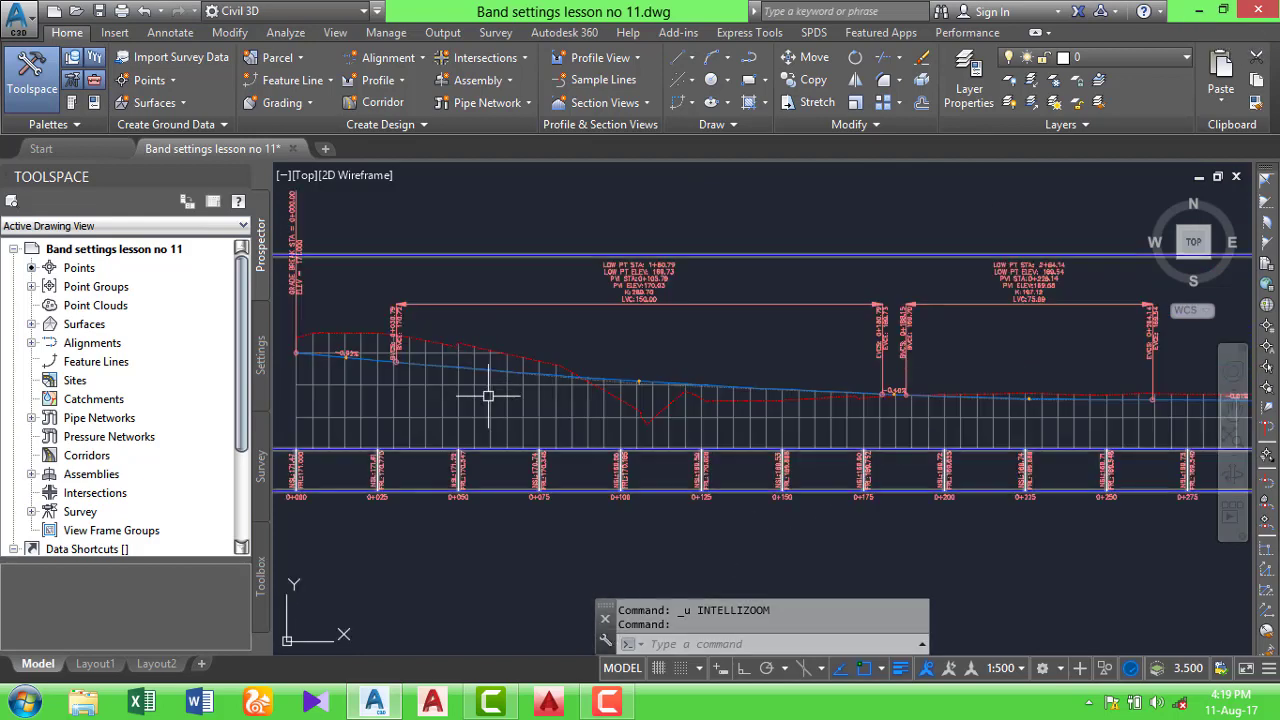
pyautogui.click(488, 396)
pyautogui.rightClick(488, 396)
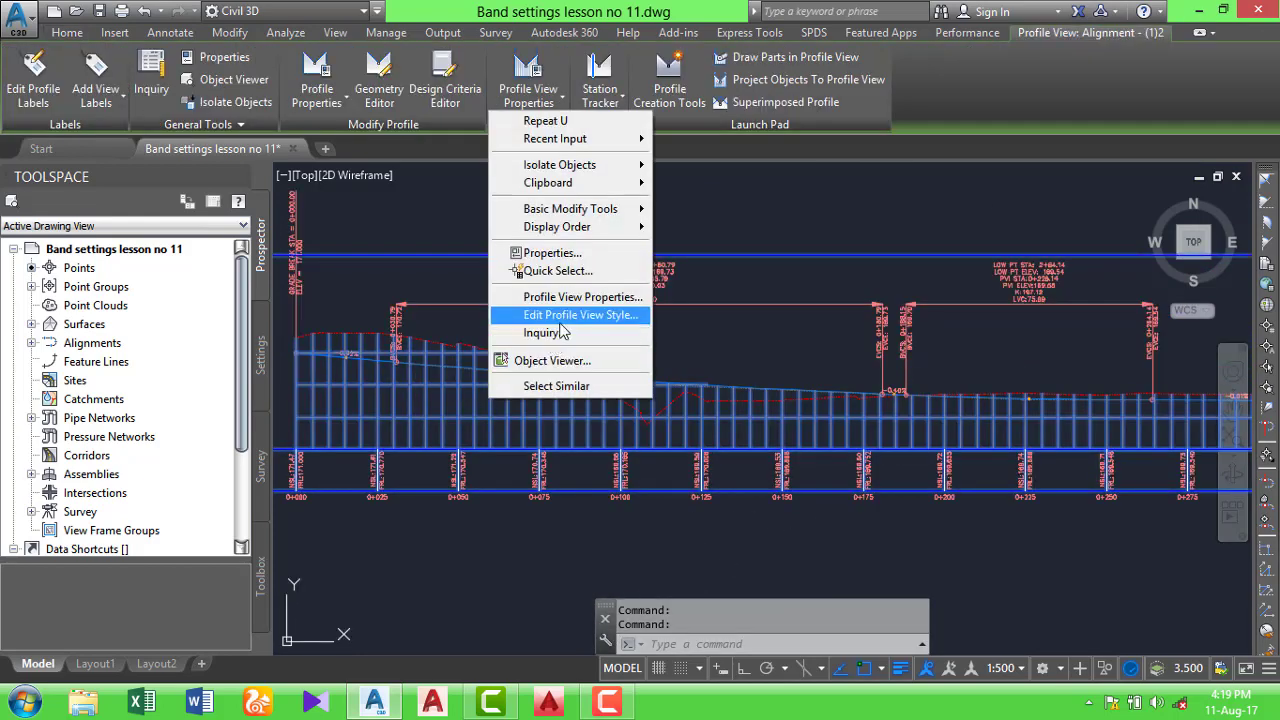
pyautogui.click(575, 297)
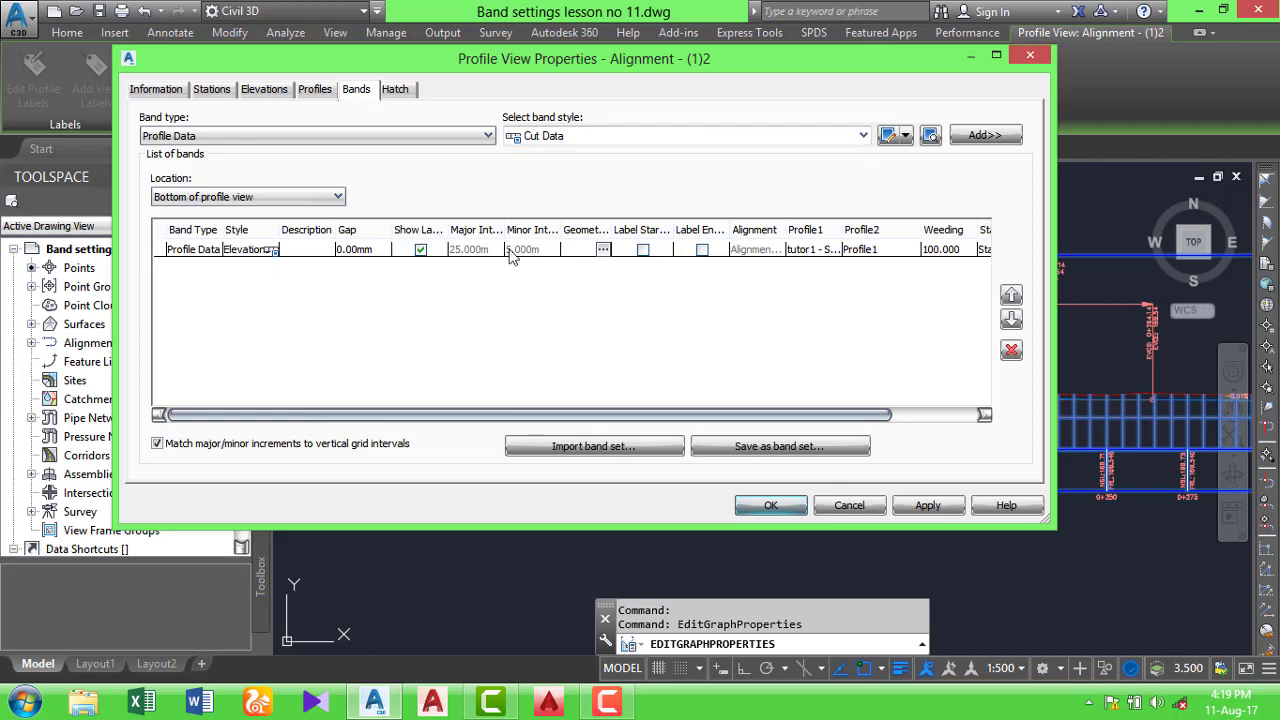
pyautogui.click(905, 135)
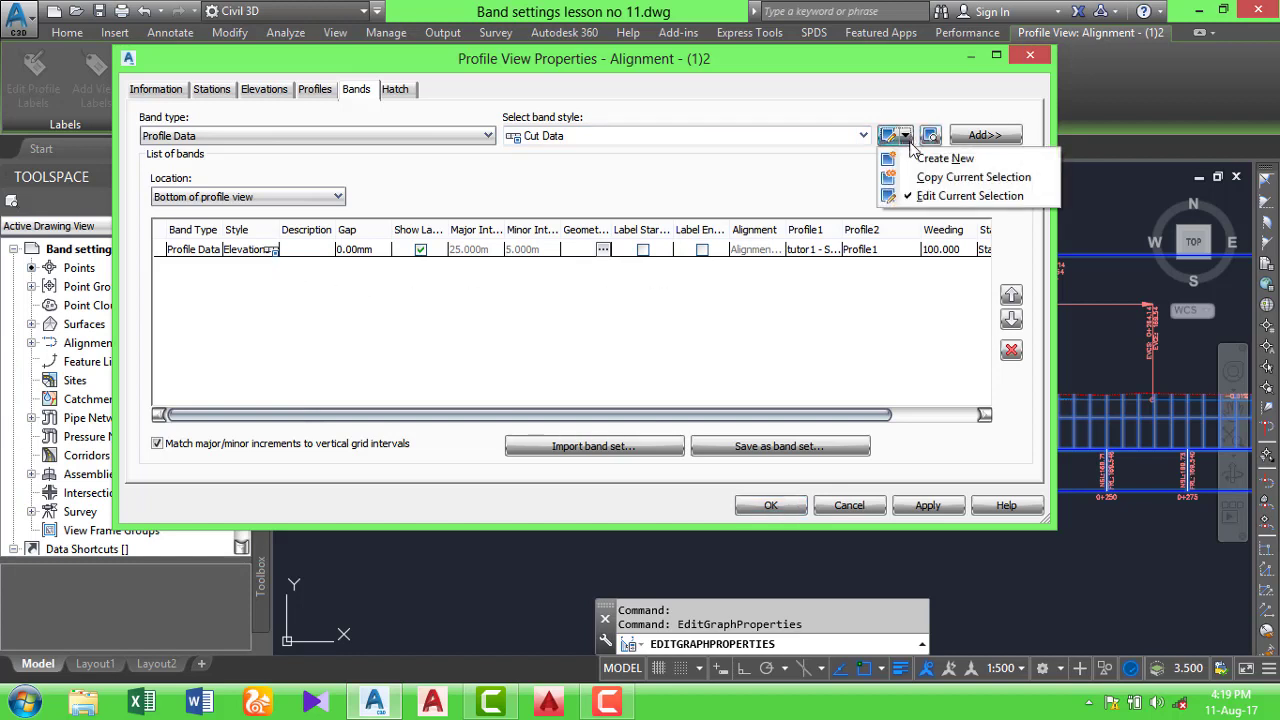
pyautogui.click(828, 505)
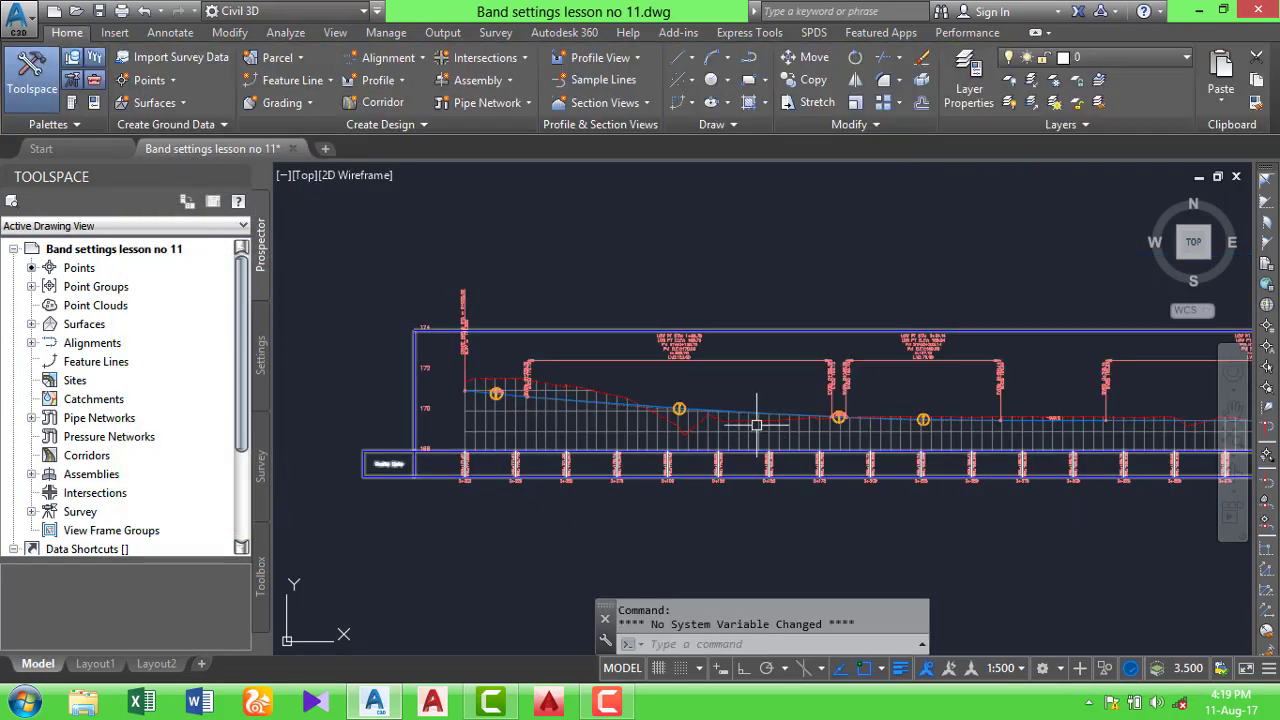
pyautogui.scroll(-5, 757, 425)
# Minimize Civil 3D to reveal the 'BANDS Settings TUTORIAL 11' title card
pyautogui.click(1198, 12)
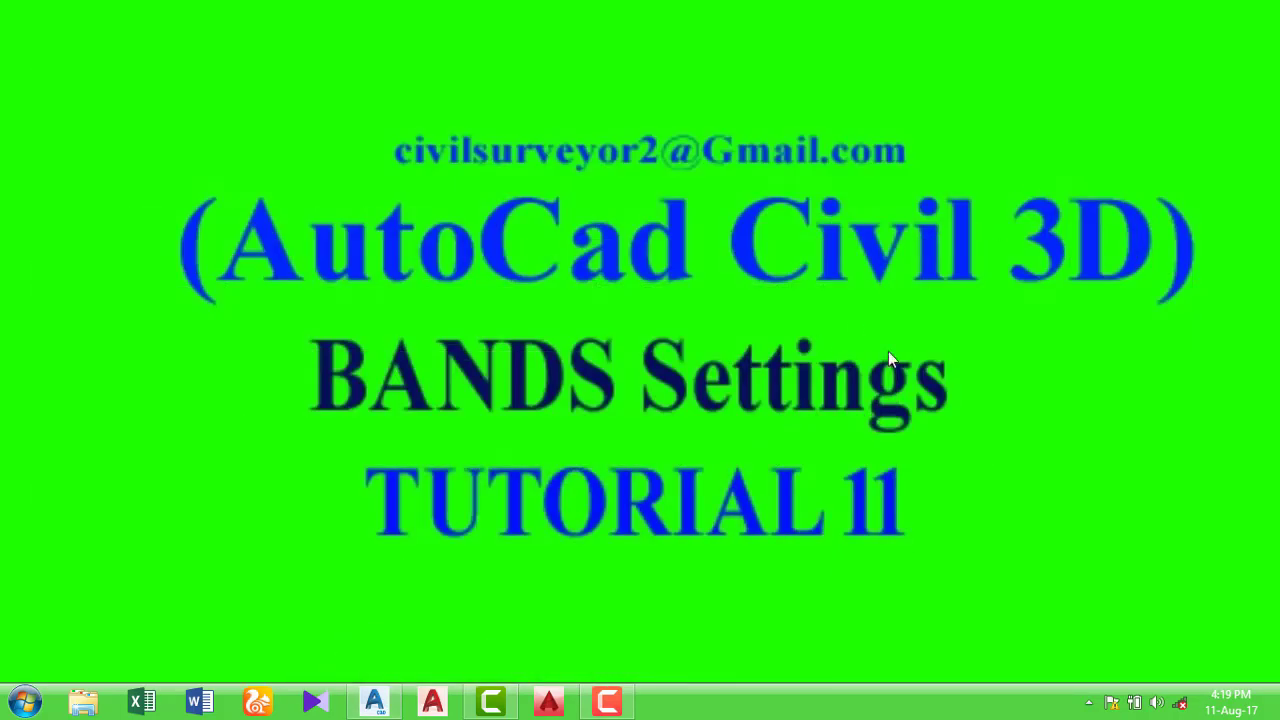